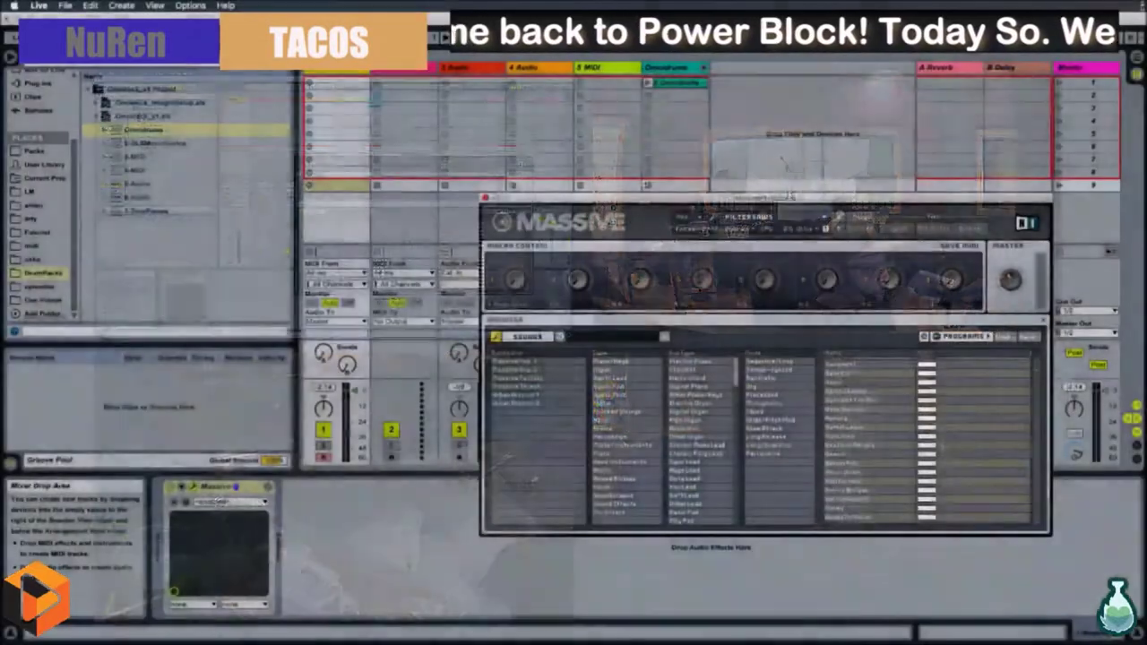
Browse the Massive sound list and the preset name list for available sounds.
scroll(927, 442, up, 3)
scroll(927, 439, down, 3)
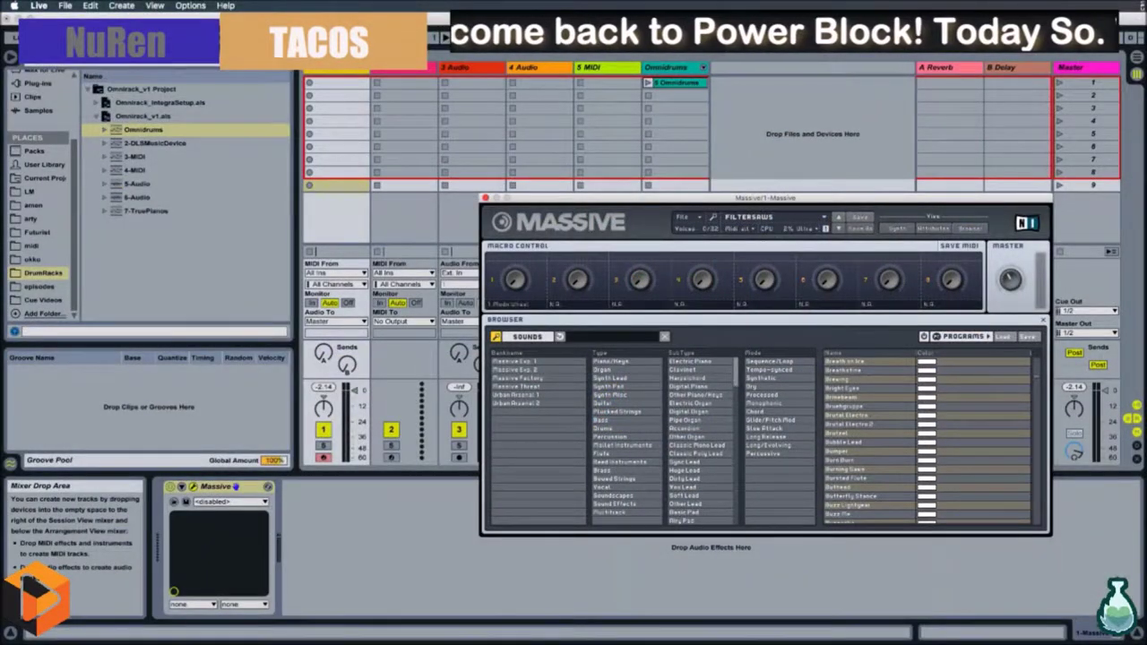
scroll(928, 439, down, 5)
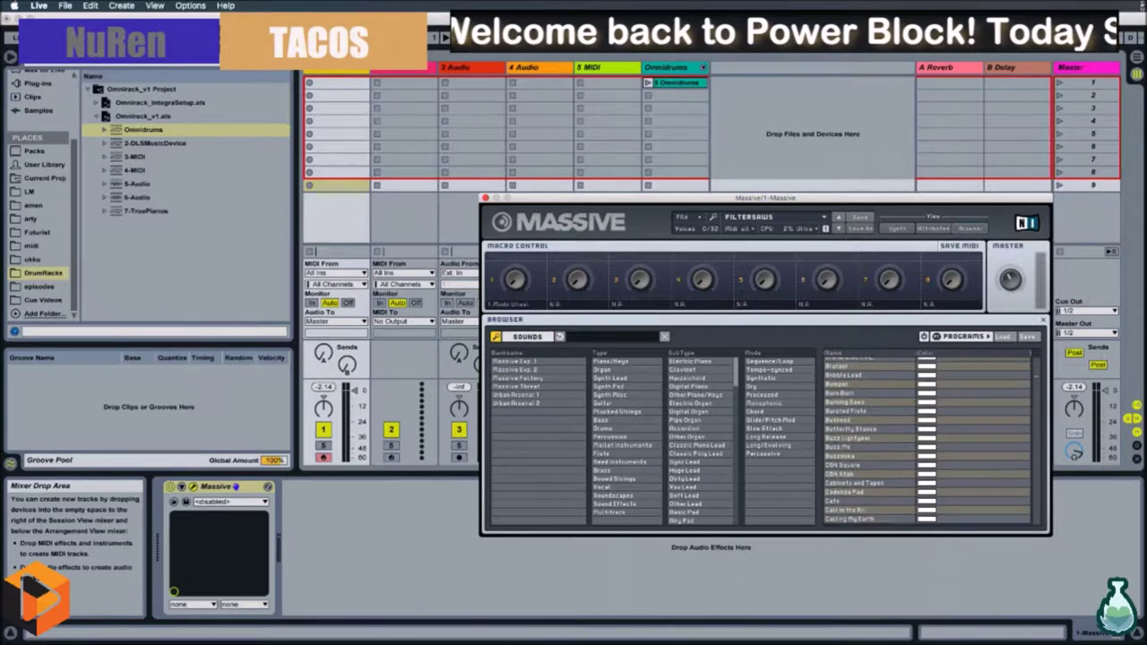
click(823, 217)
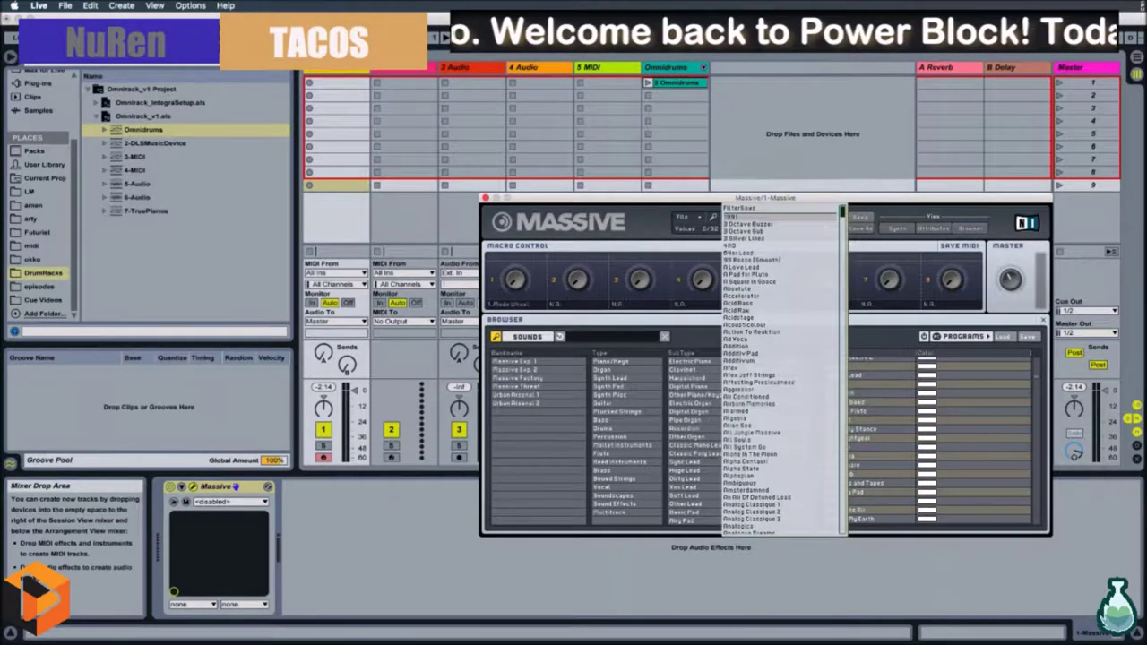
key(Escape)
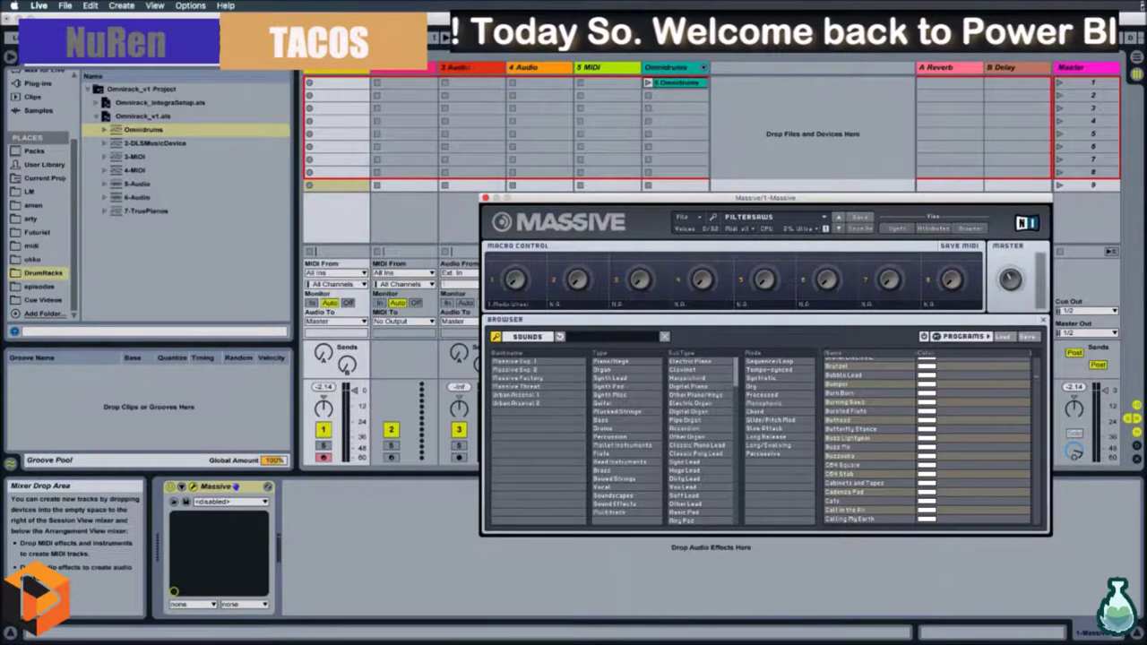
Explore the Programs view, checking its save dialog and removing all program list entries, and return to the sound category browser.
click(963, 336)
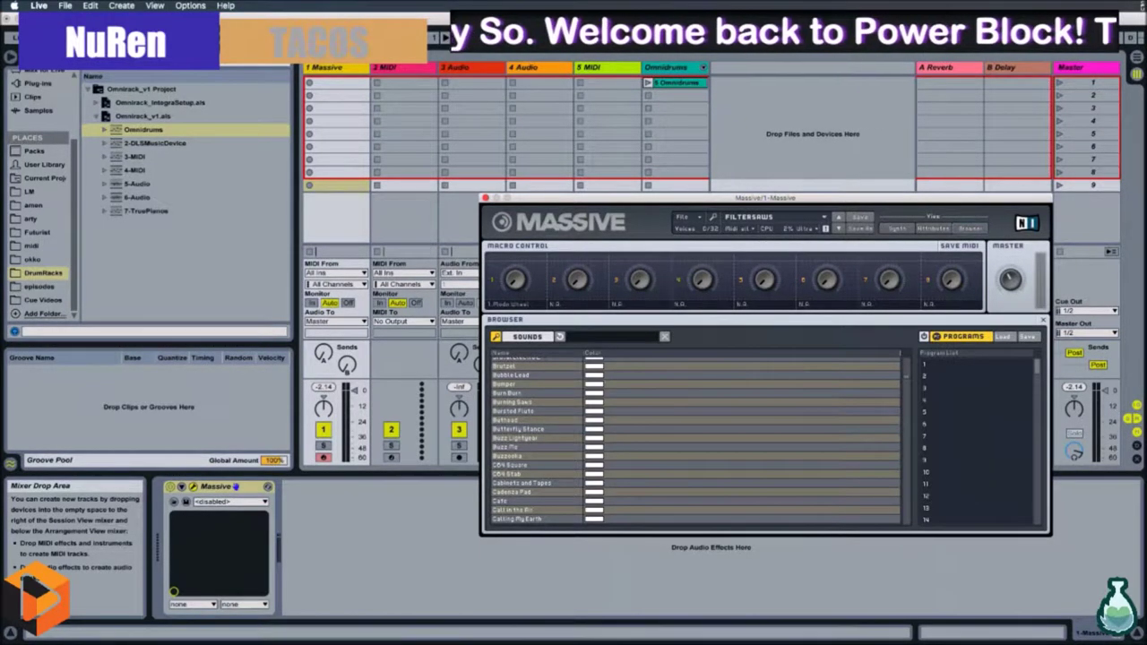
click(962, 337)
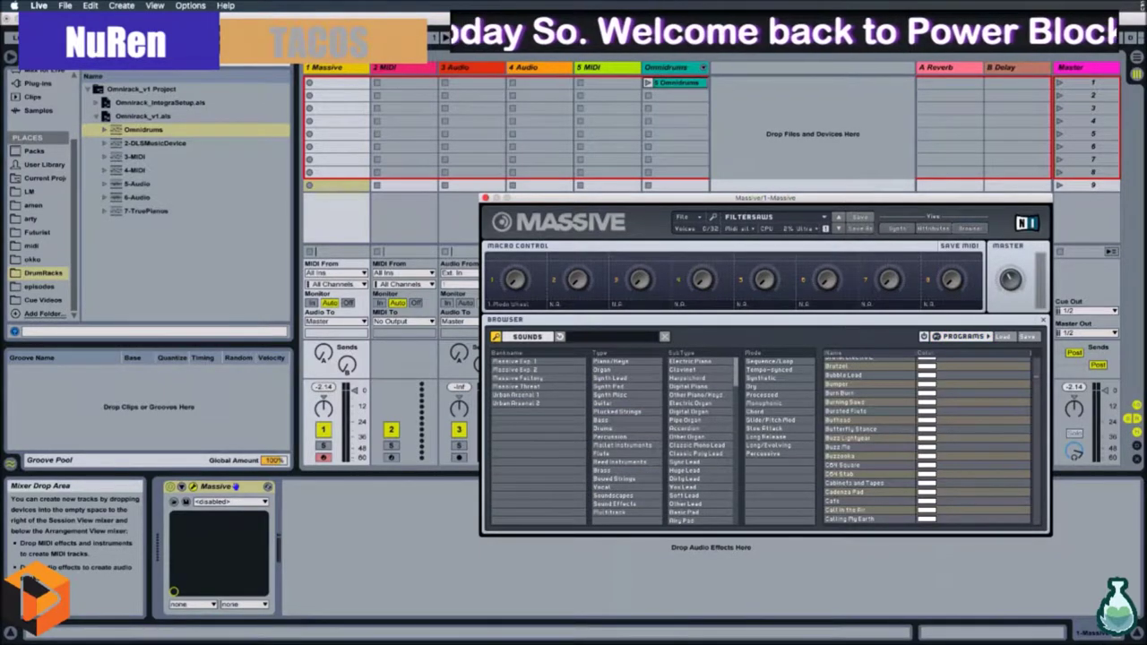
click(963, 337)
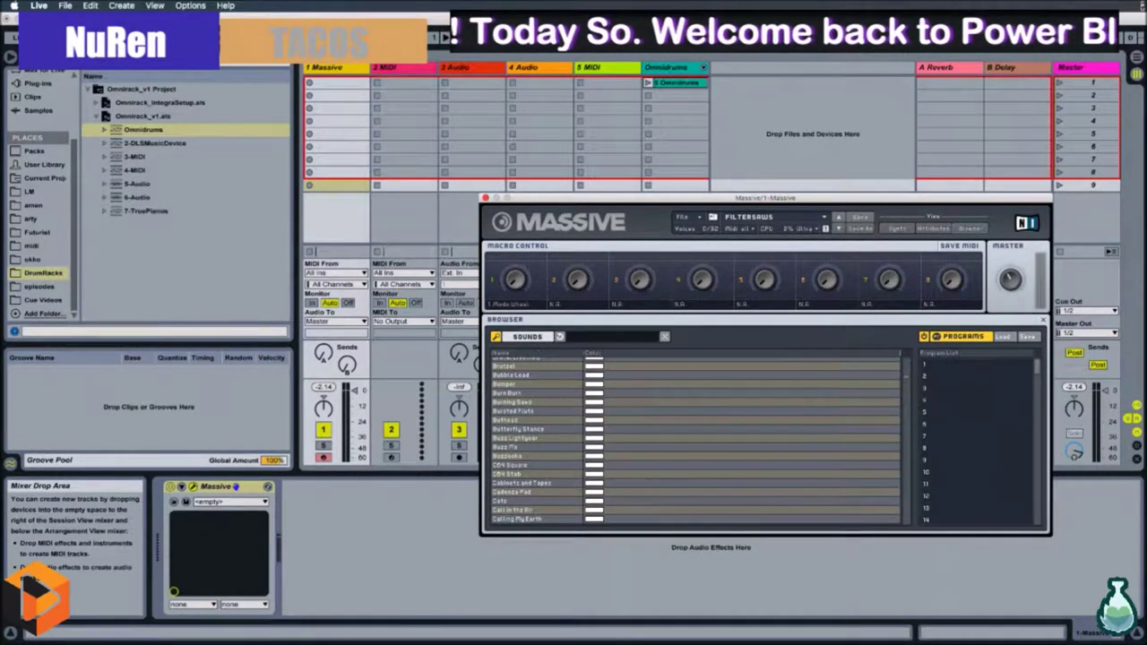
click(1027, 337)
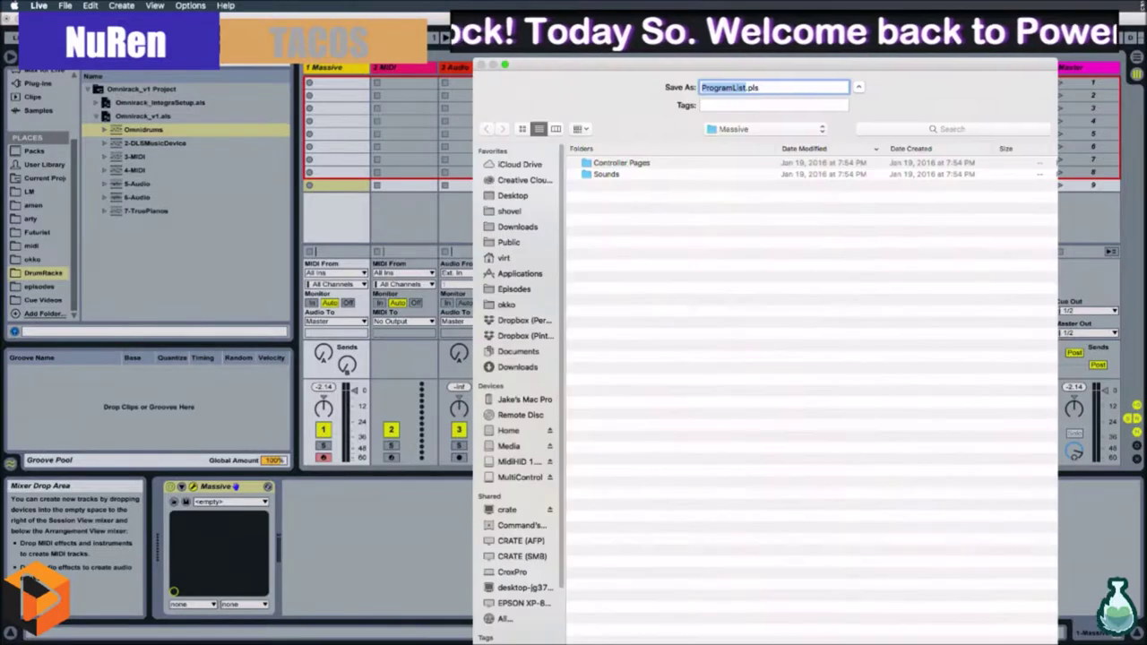
key(Escape)
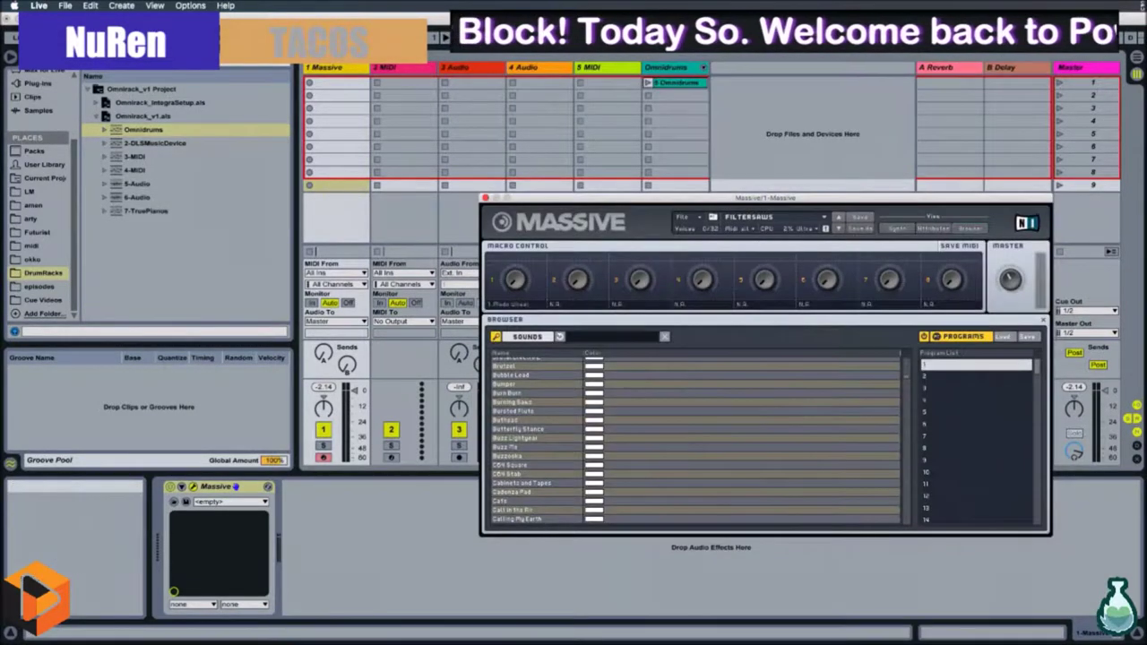
scroll(697, 440, up, 5)
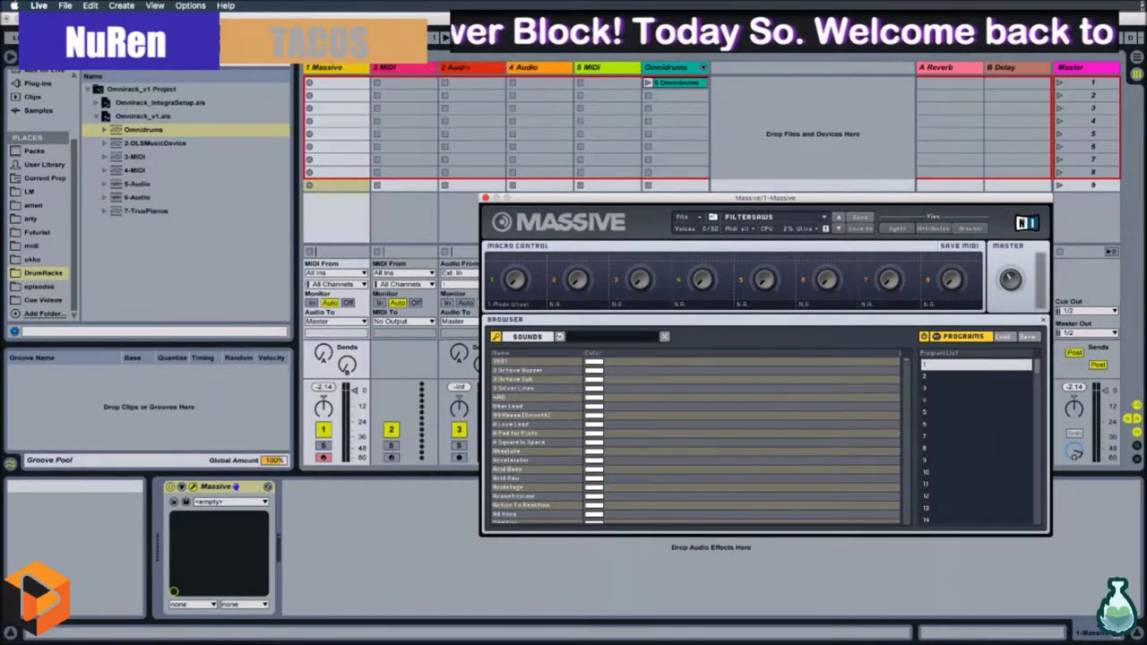
right_click(952, 365)
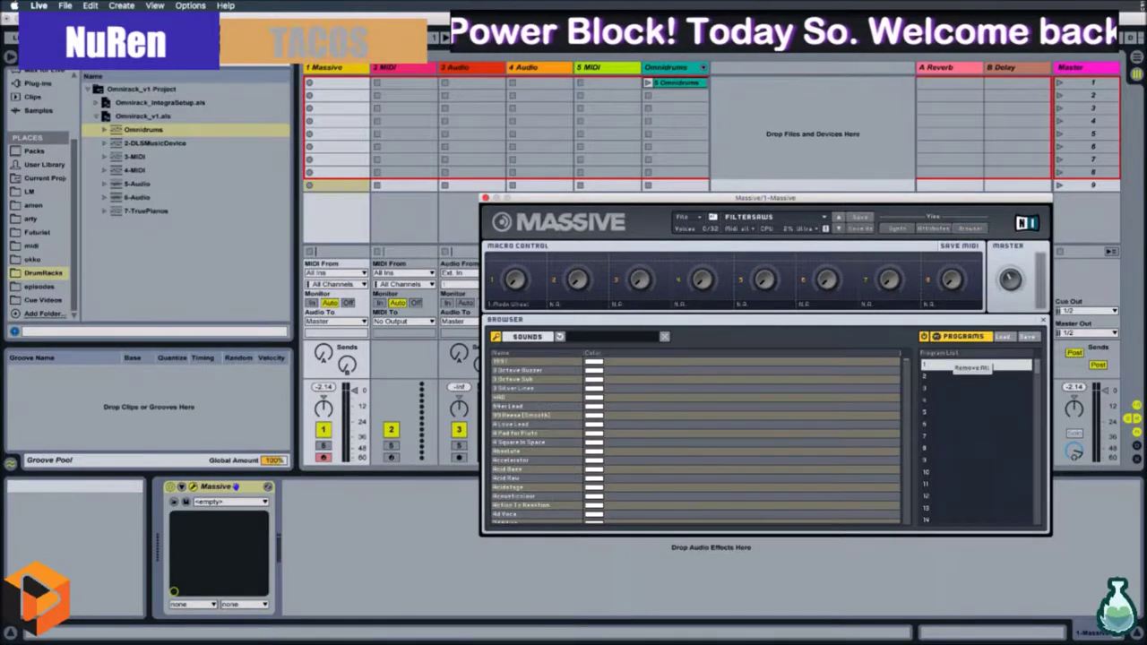
click(972, 368)
click(925, 337)
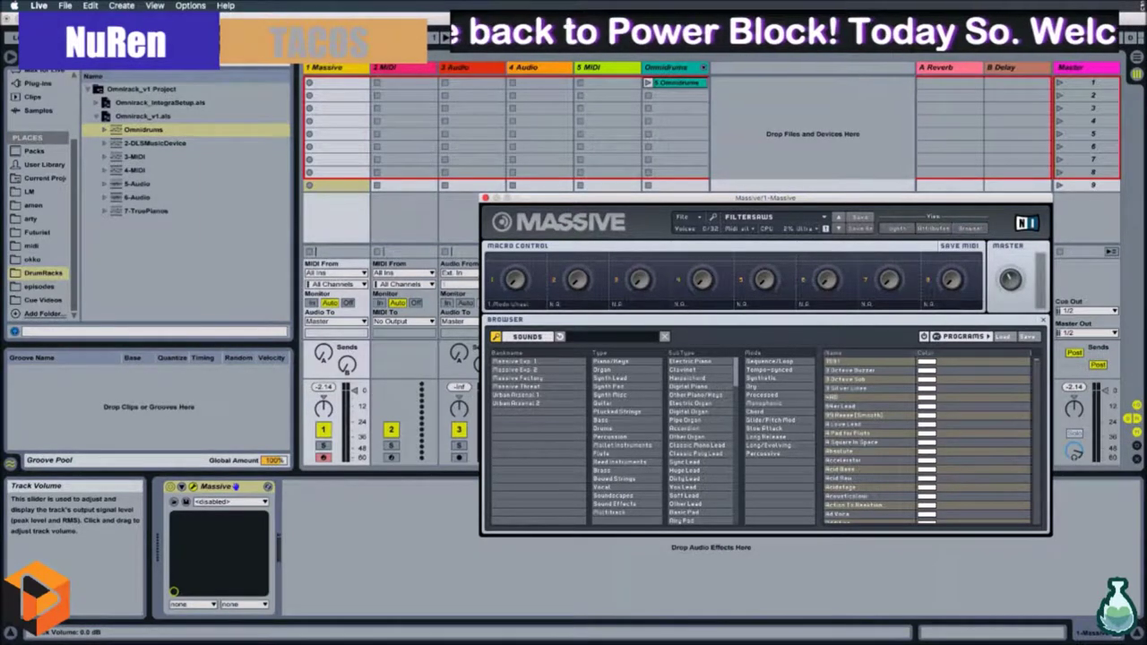
Check the Open Sound dialog without loading a file, and create a new blank sound in Massive.
click(684, 216)
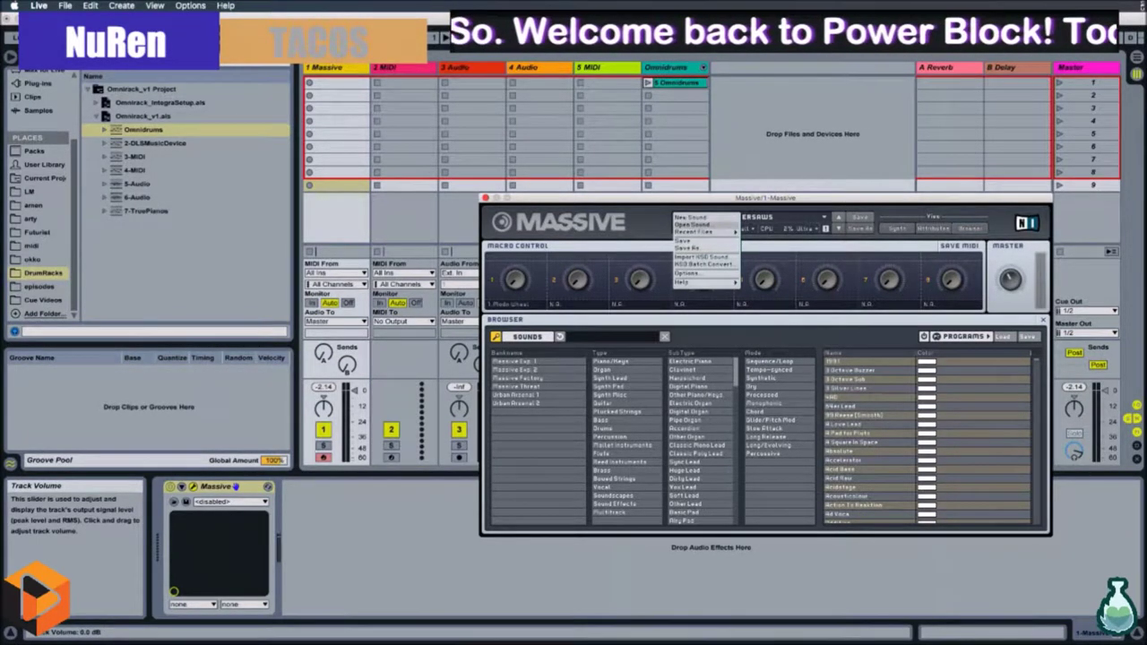
click(691, 224)
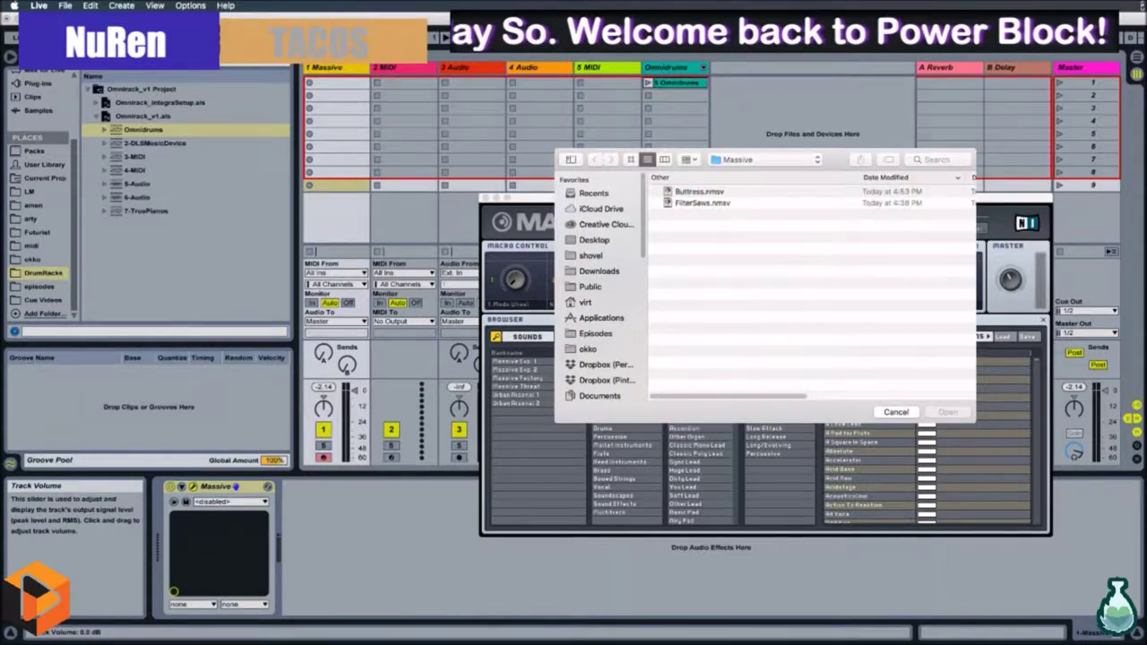
click(896, 412)
click(682, 217)
click(691, 217)
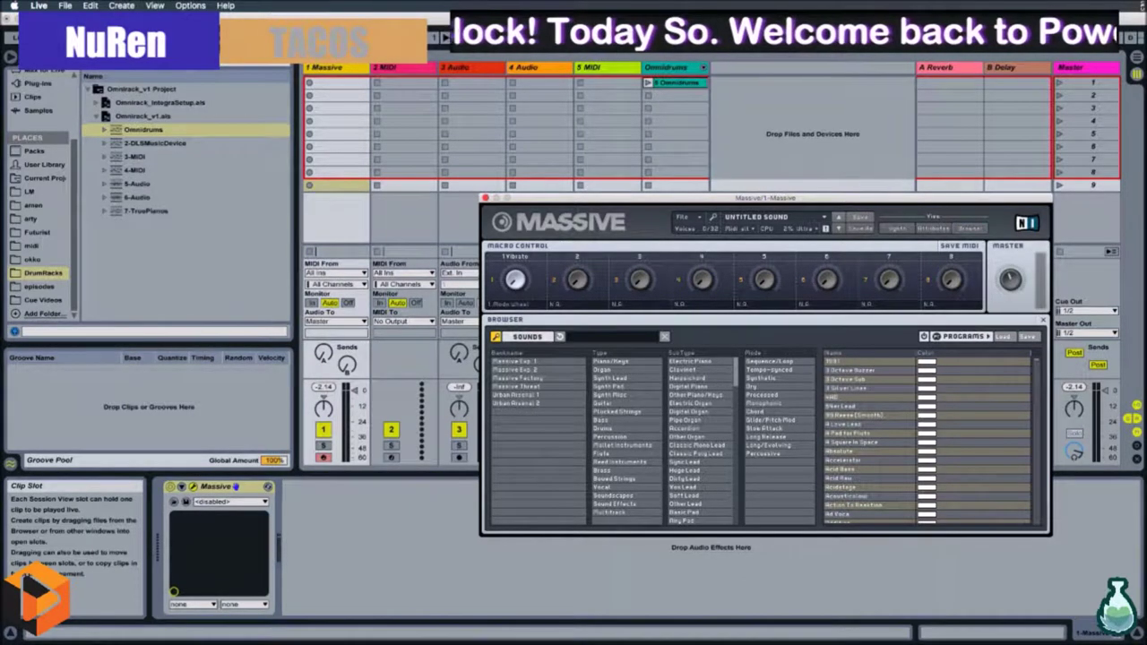
Compare the synth's Synth, Attributes and Browser views, finishing on the Synth view.
click(933, 228)
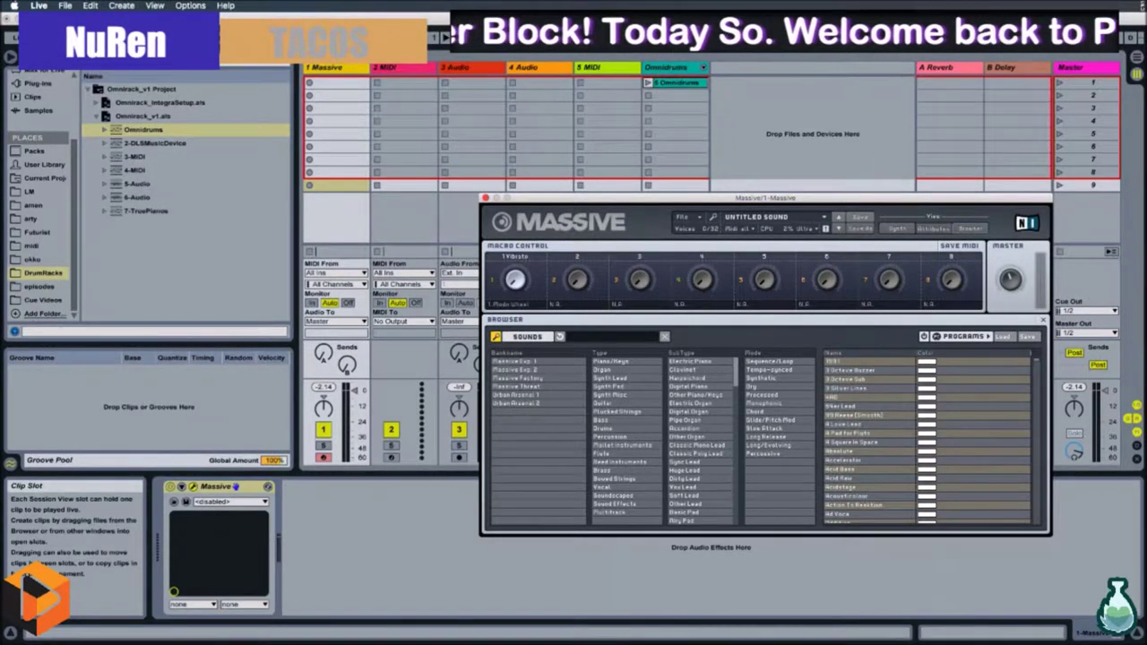
click(971, 229)
click(896, 227)
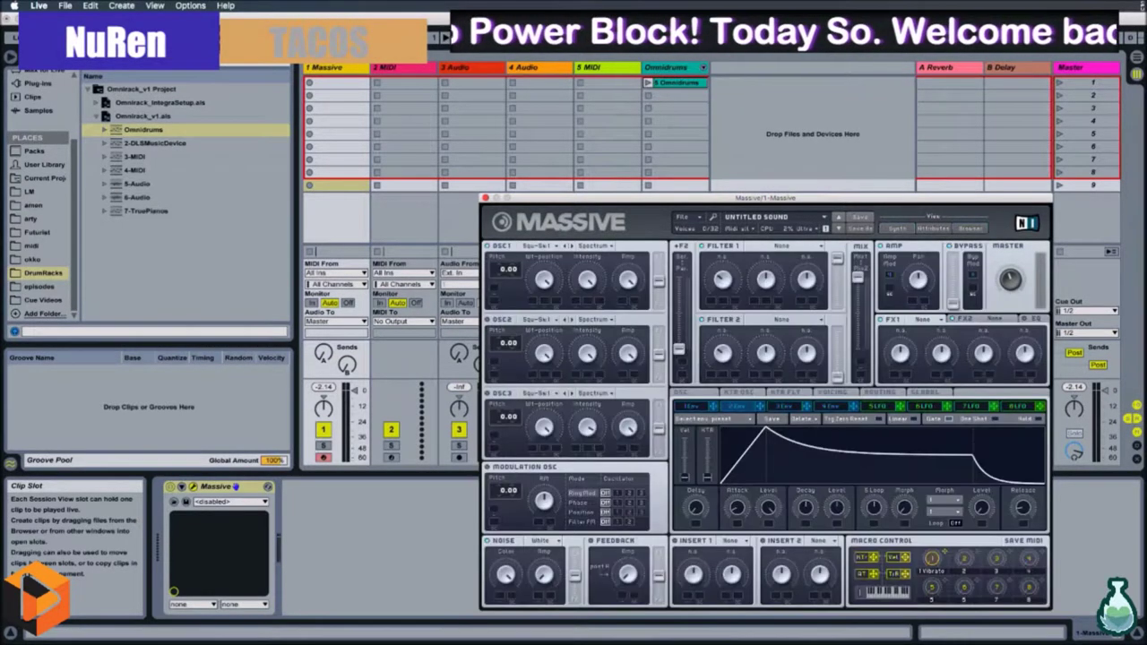
click(933, 228)
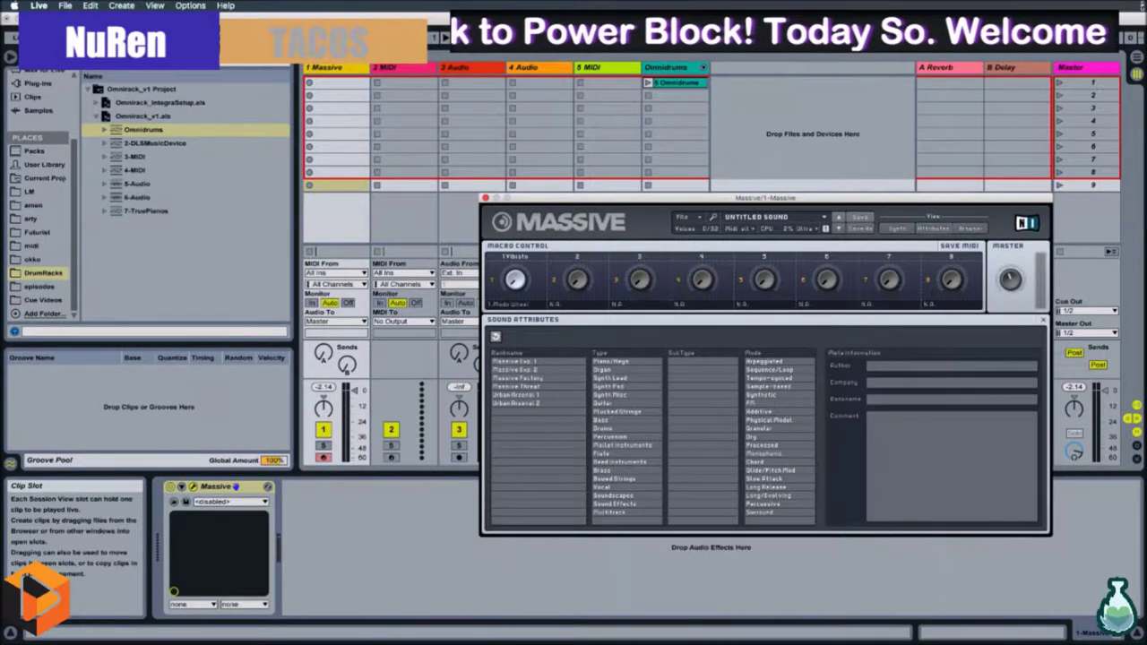
click(495, 337)
click(496, 337)
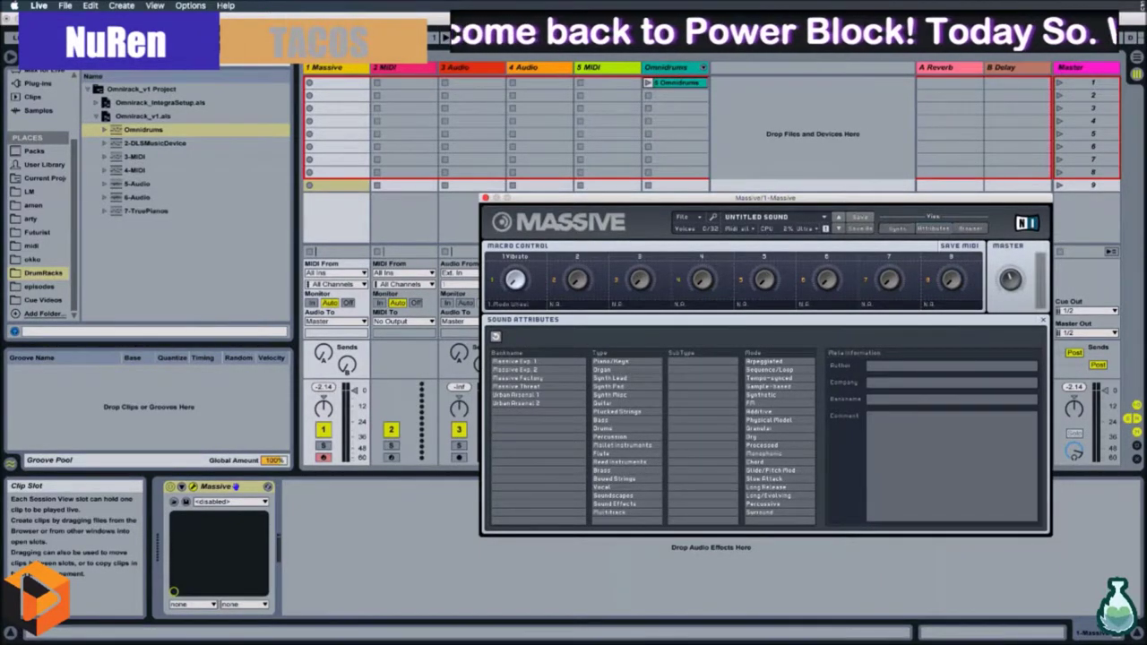
click(897, 227)
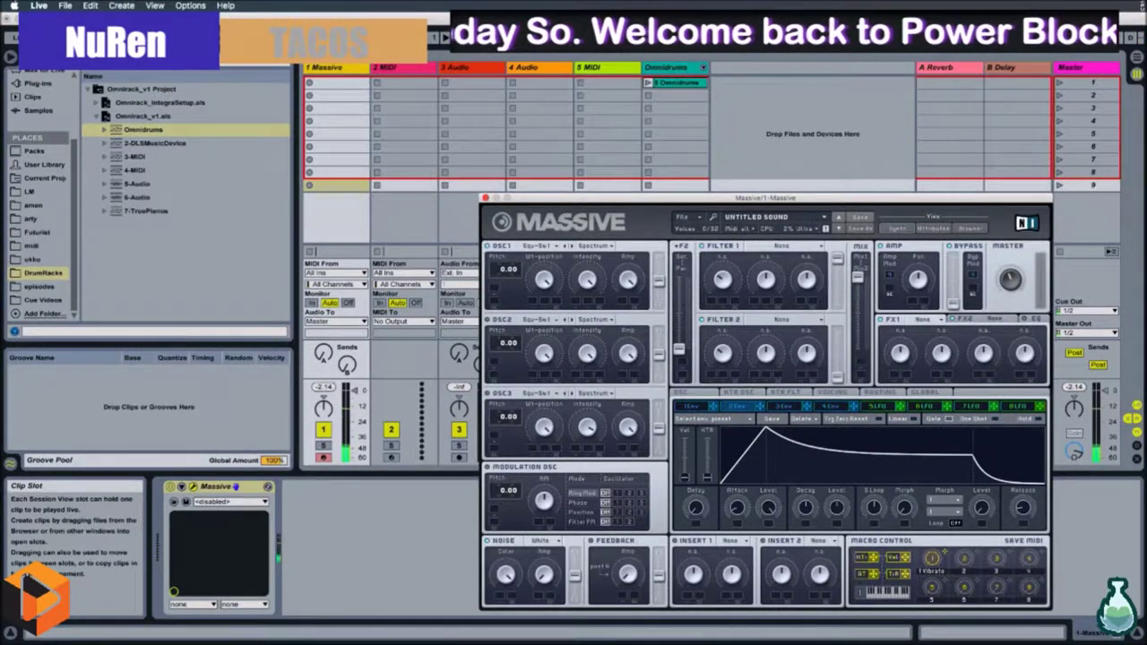
click(971, 228)
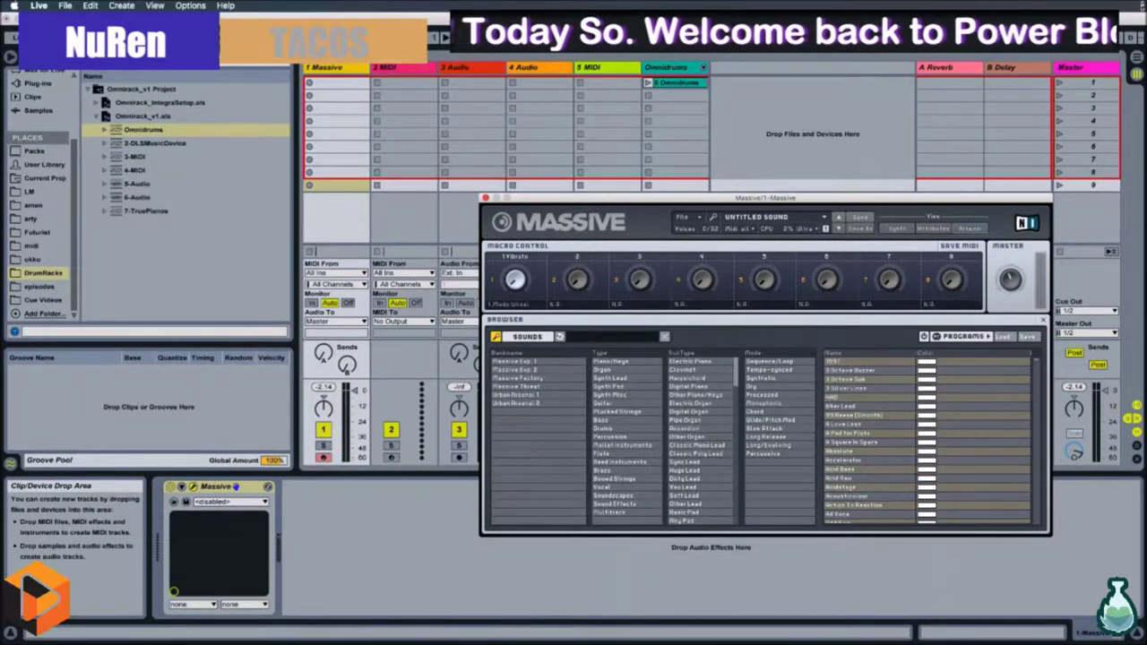
click(897, 229)
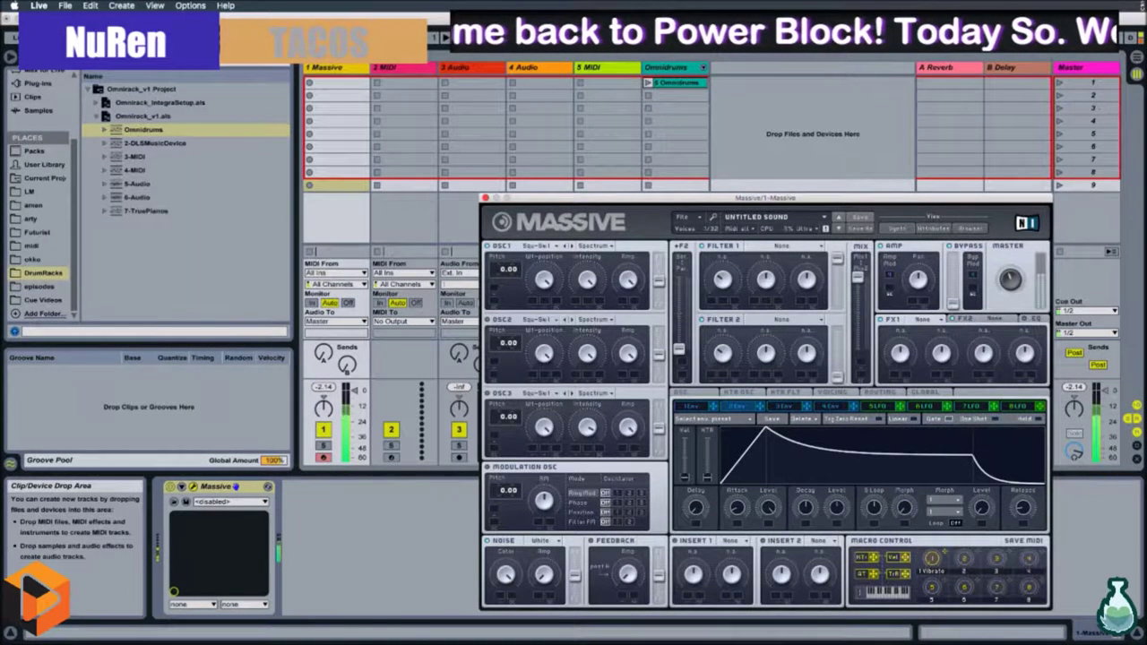
Check the OSC1 wavetable choice, and audition Lowpass 4 on Filter 1 before setting its type to Acid.
click(540, 246)
click(540, 245)
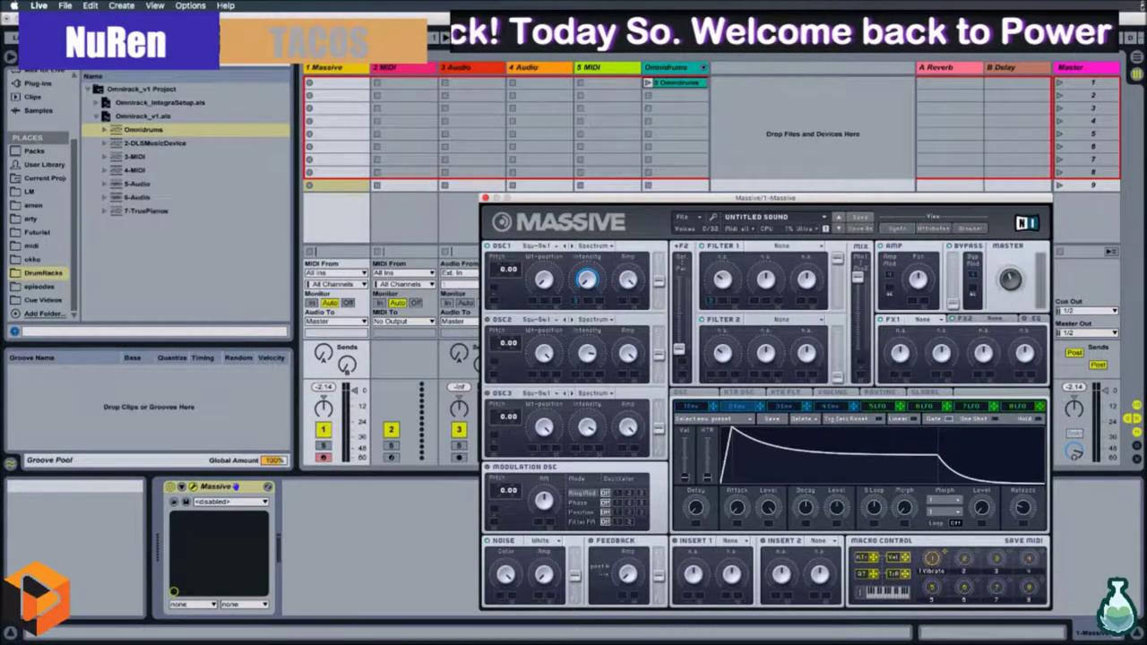
click(761, 246)
click(763, 253)
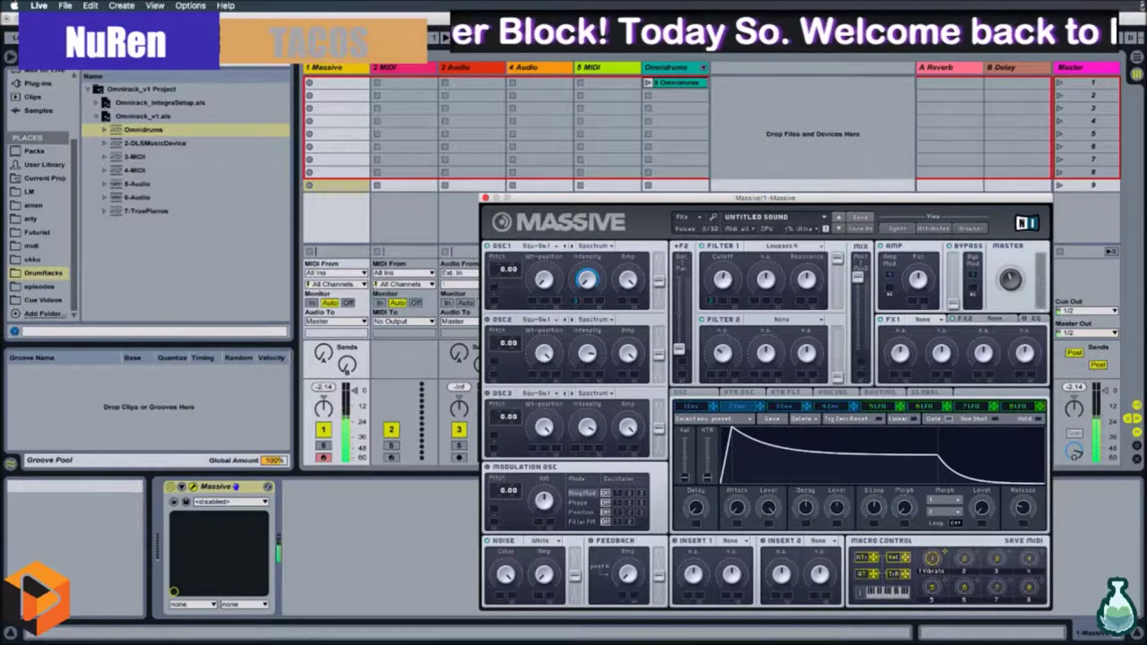
click(762, 246)
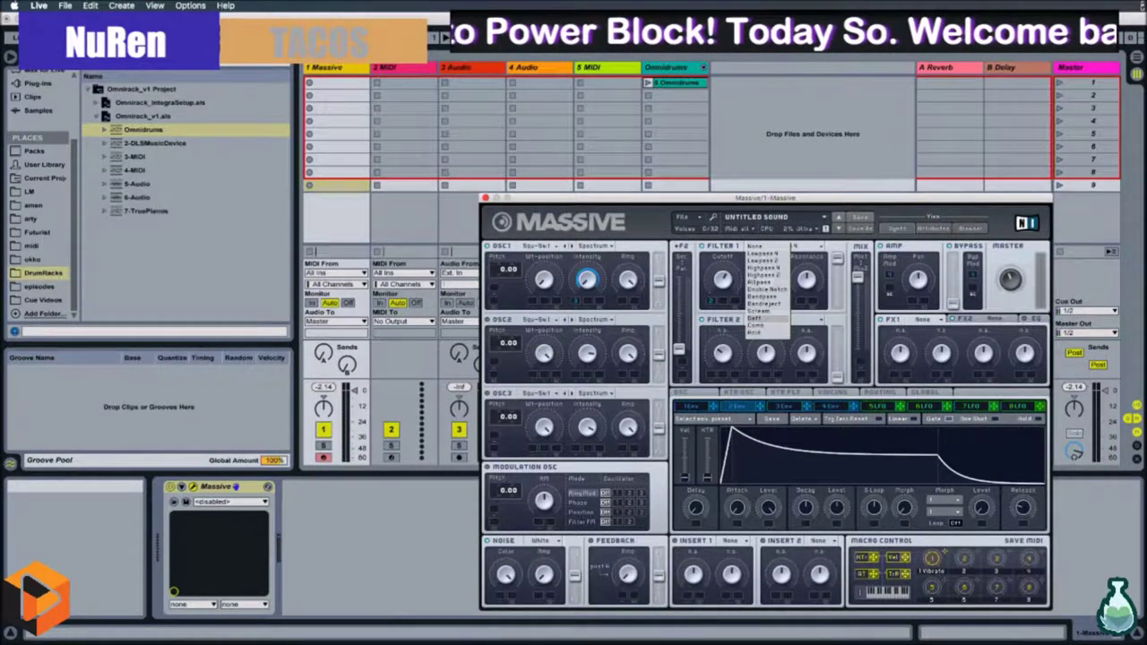
click(756, 332)
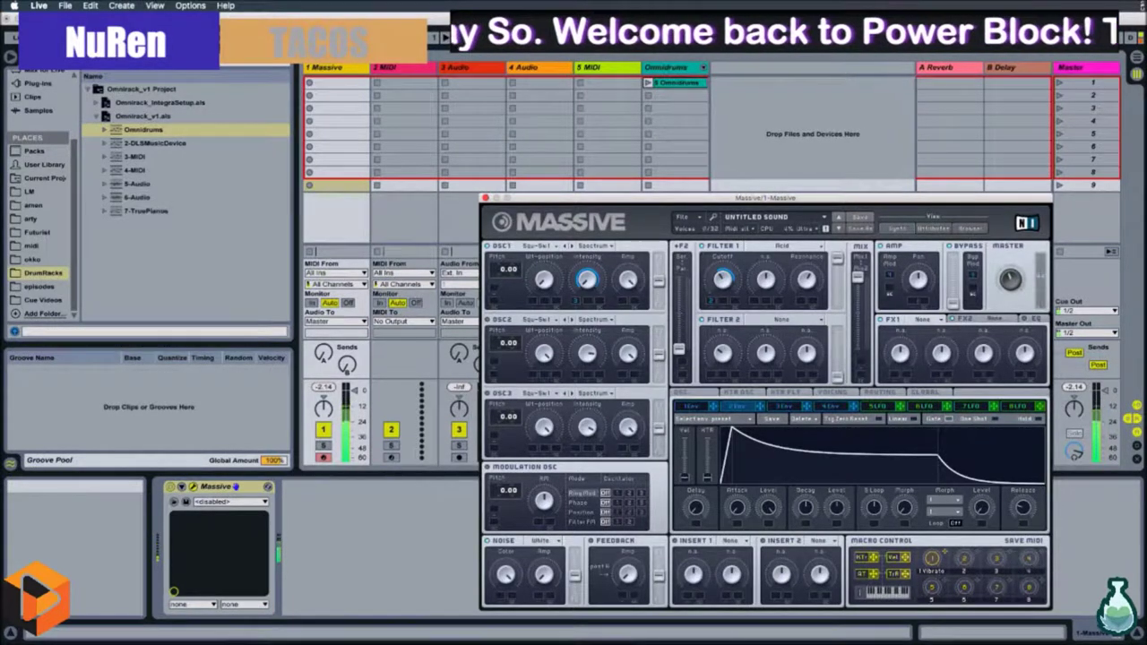
Set the Insert 1 effect to Sine Shaper and adjust the cutoff of Filter 2.
click(733, 541)
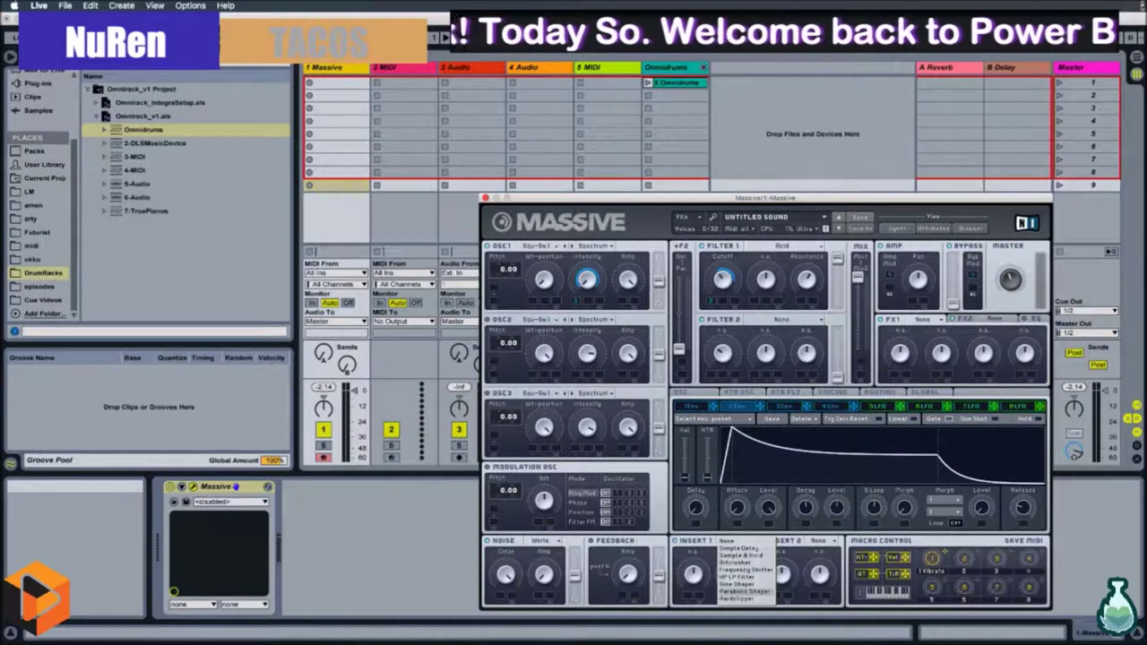
click(735, 591)
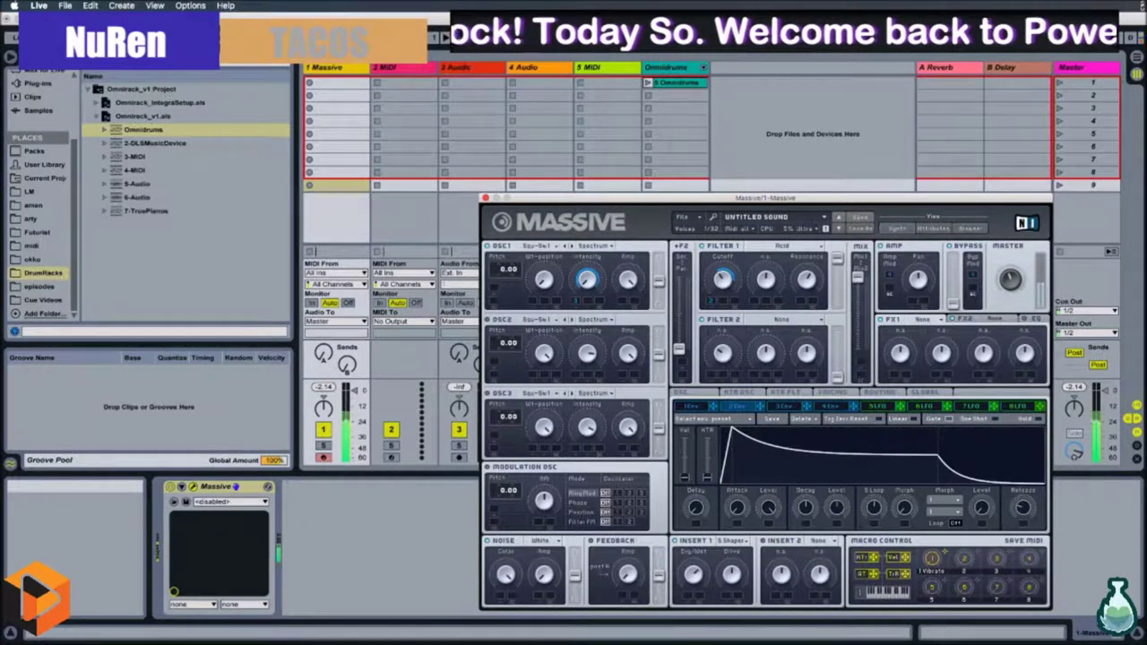
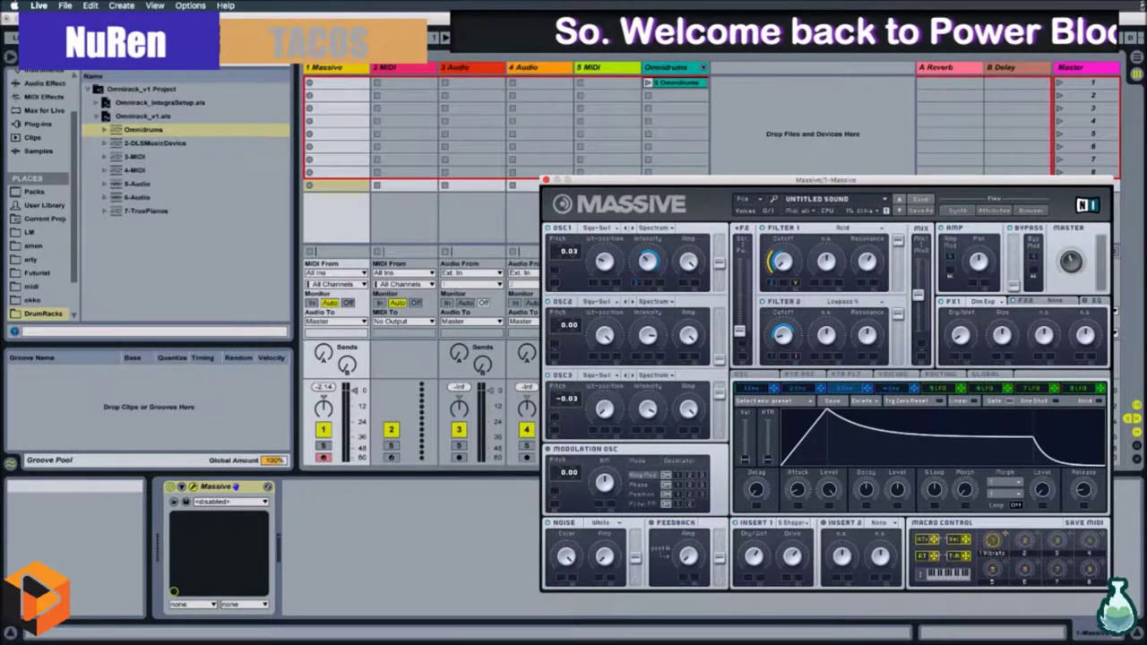
drag(783, 335, 795, 346)
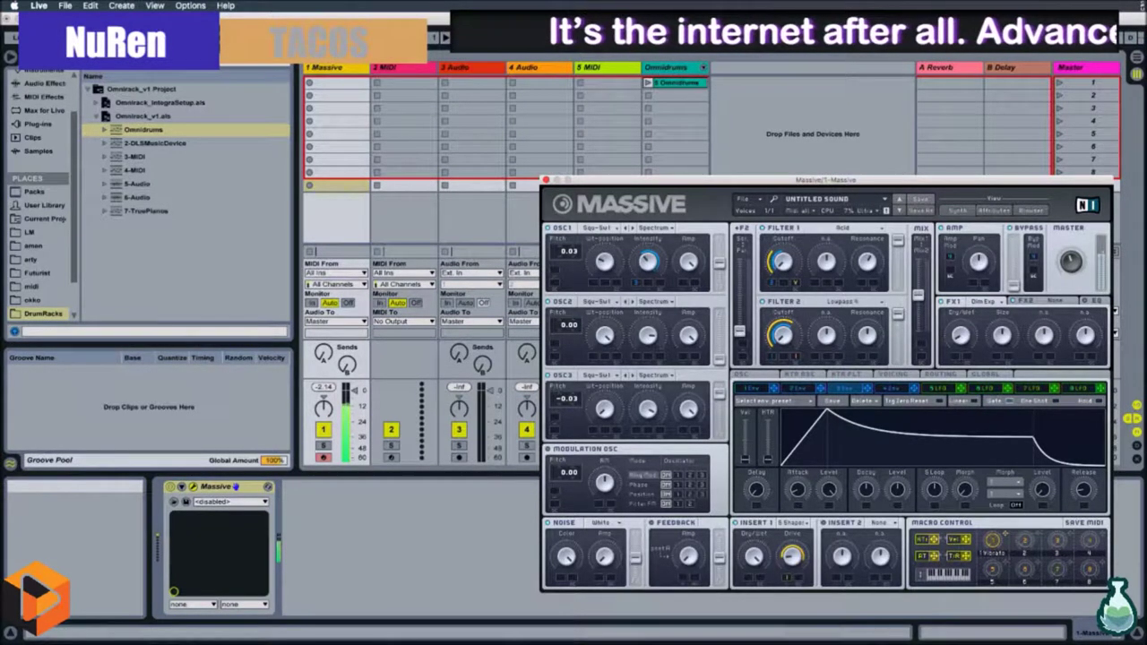
Examine the Voicing settings and the OSC glide, pitchbend and vibrato settings.
click(893, 375)
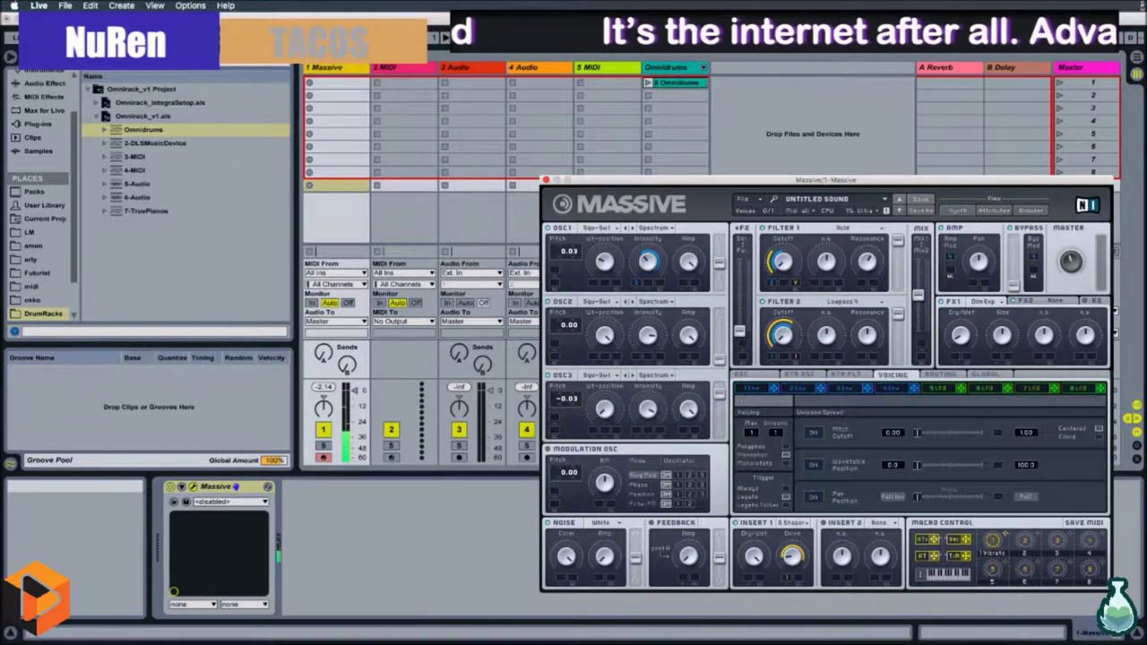
click(742, 375)
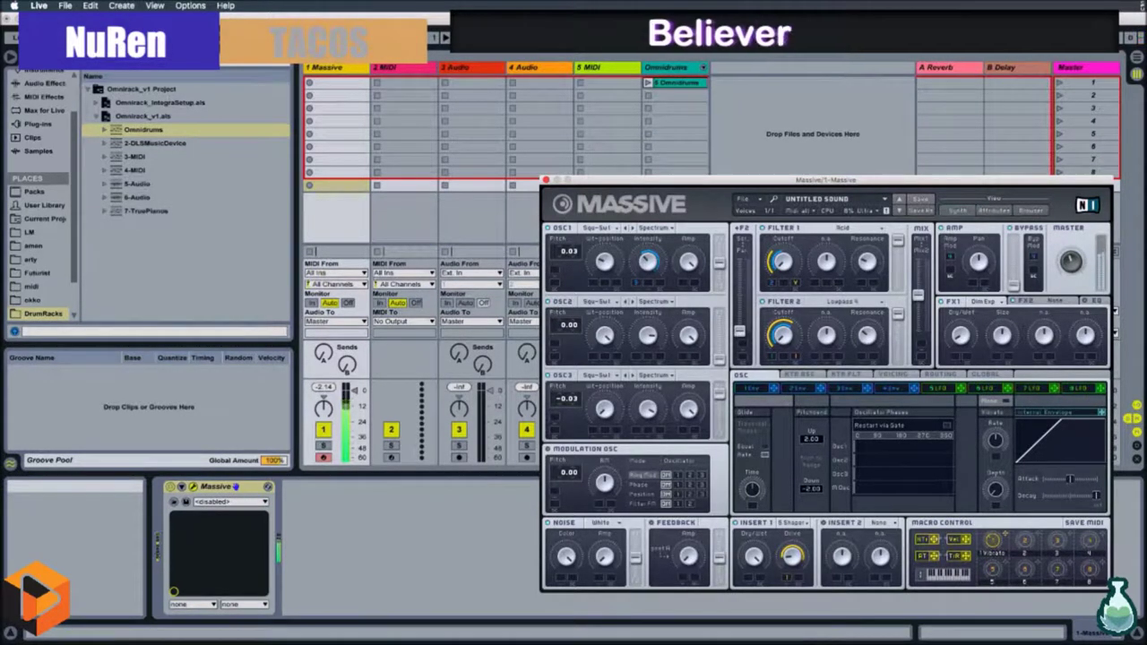
click(893, 374)
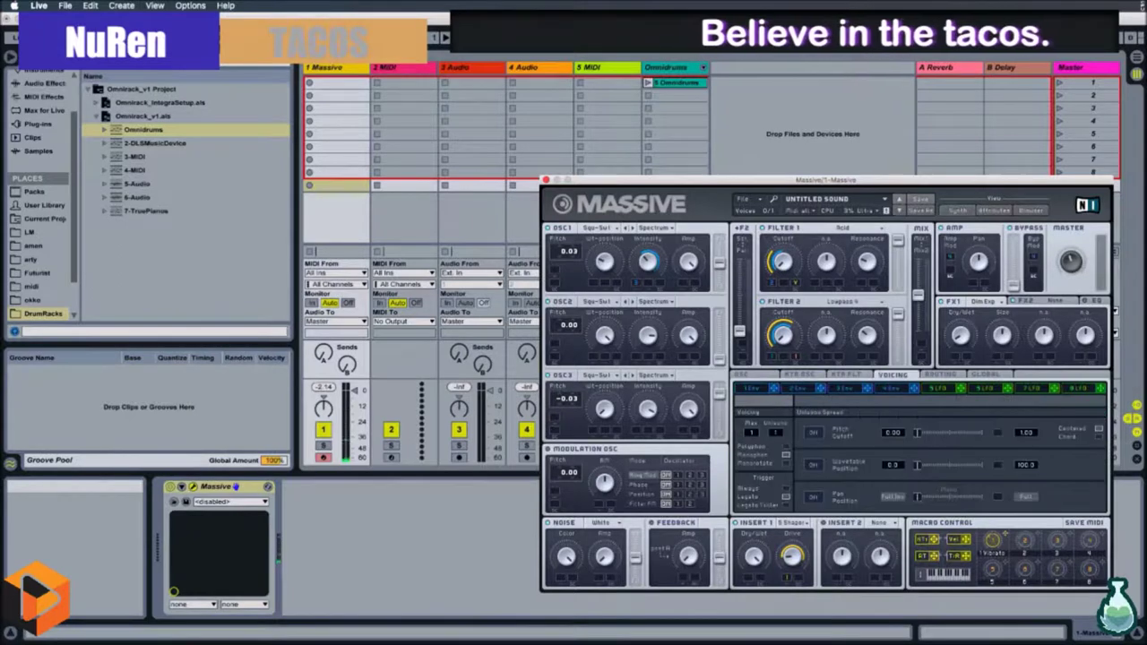
click(742, 374)
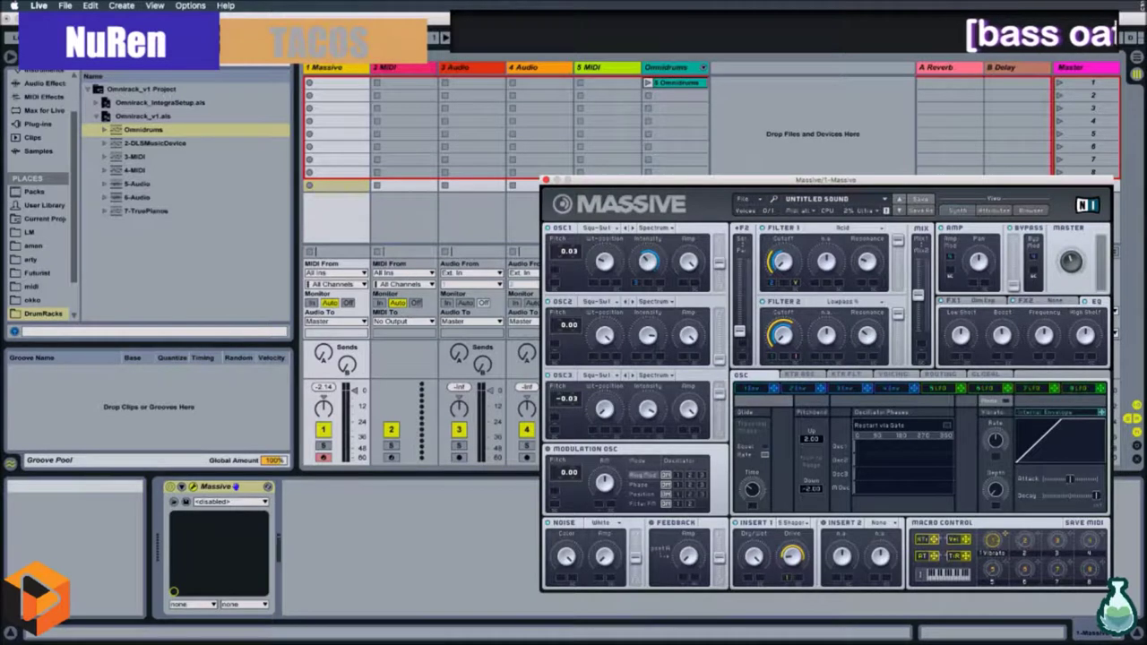
Examine the effect choices for FX2, keep None, and return to the EQ controls.
click(1026, 301)
click(1040, 301)
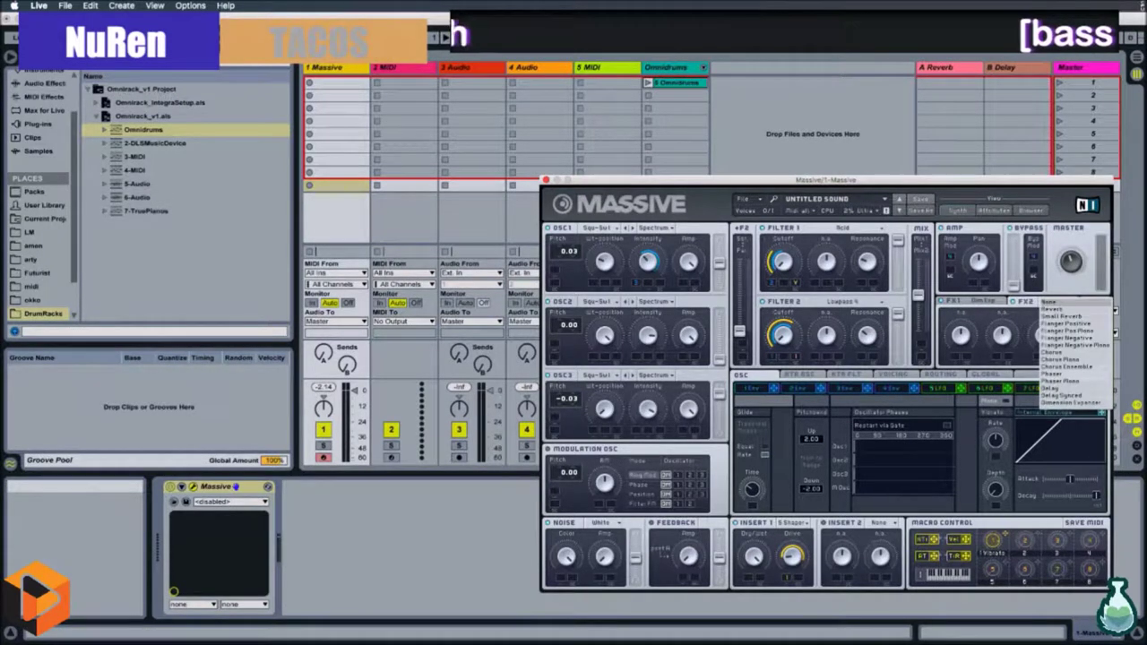
click(1050, 303)
click(1095, 302)
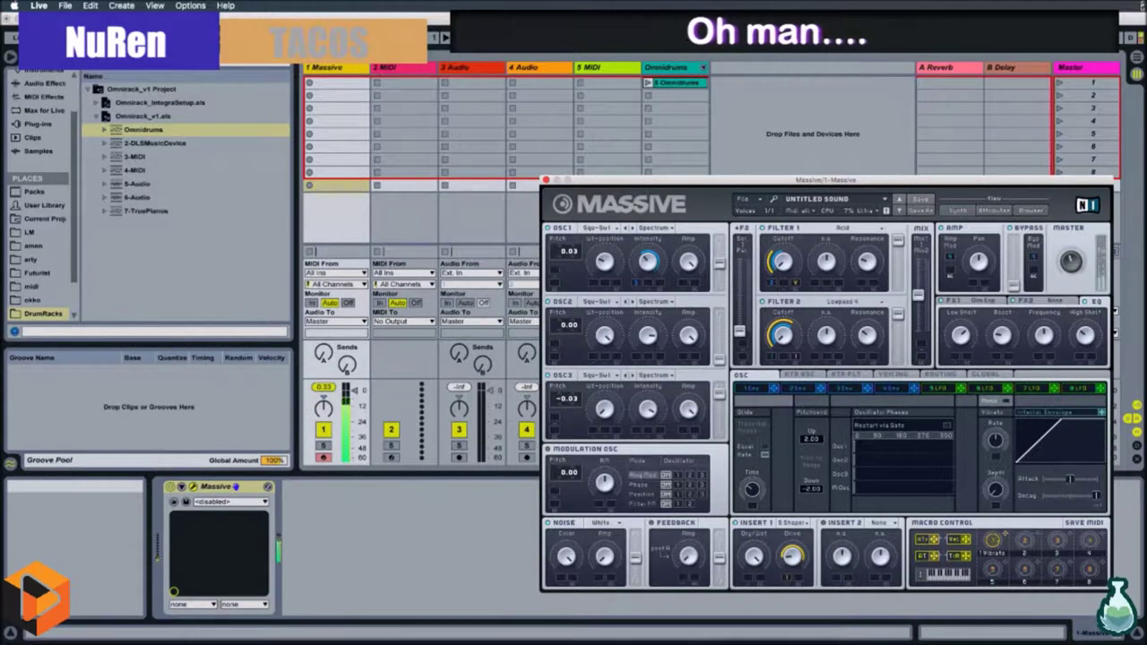
Set the oscillator pitchbend Down range to -12.00 and bring up the envelope 4 settings.
click(893, 375)
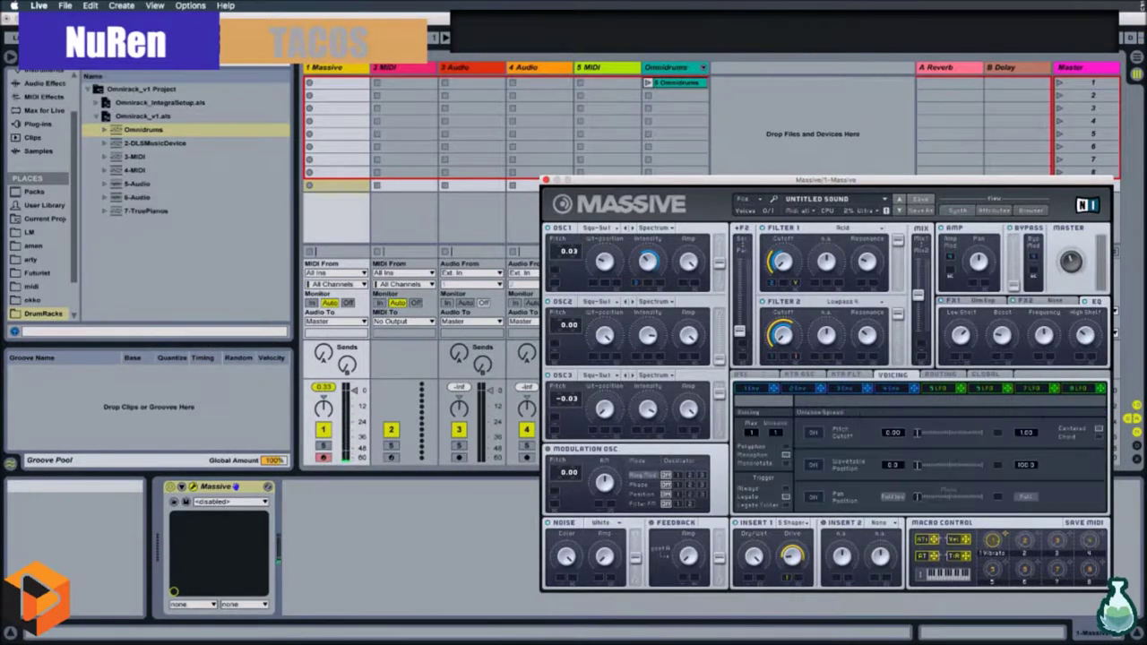
click(741, 375)
drag(811, 489, 811, 529)
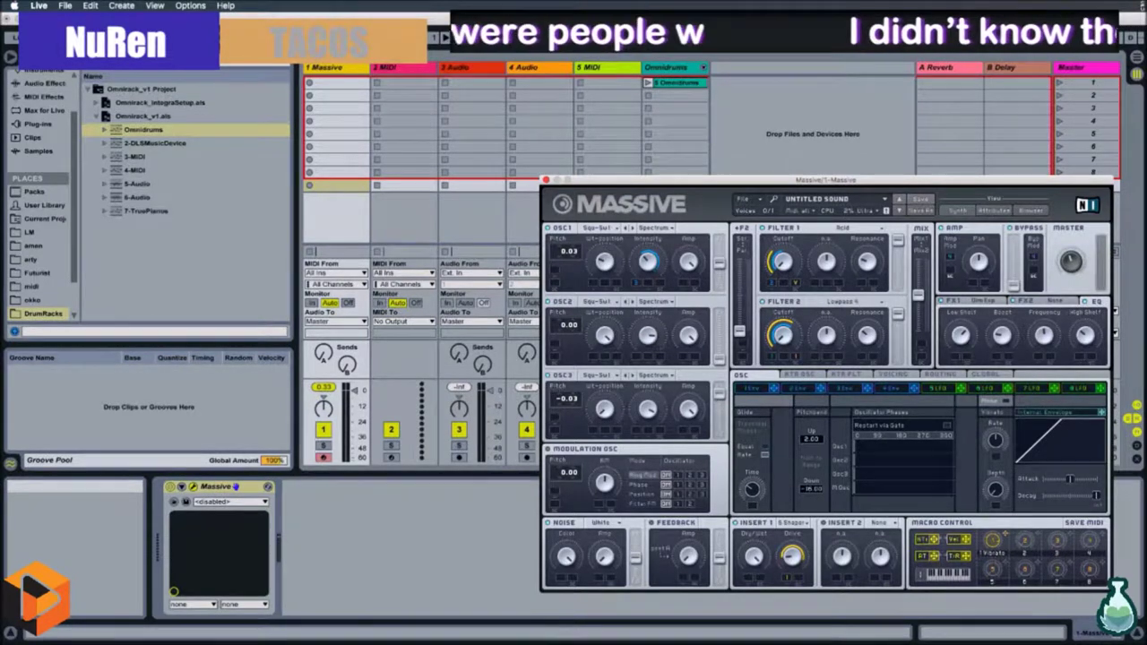
drag(811, 489, 811, 468)
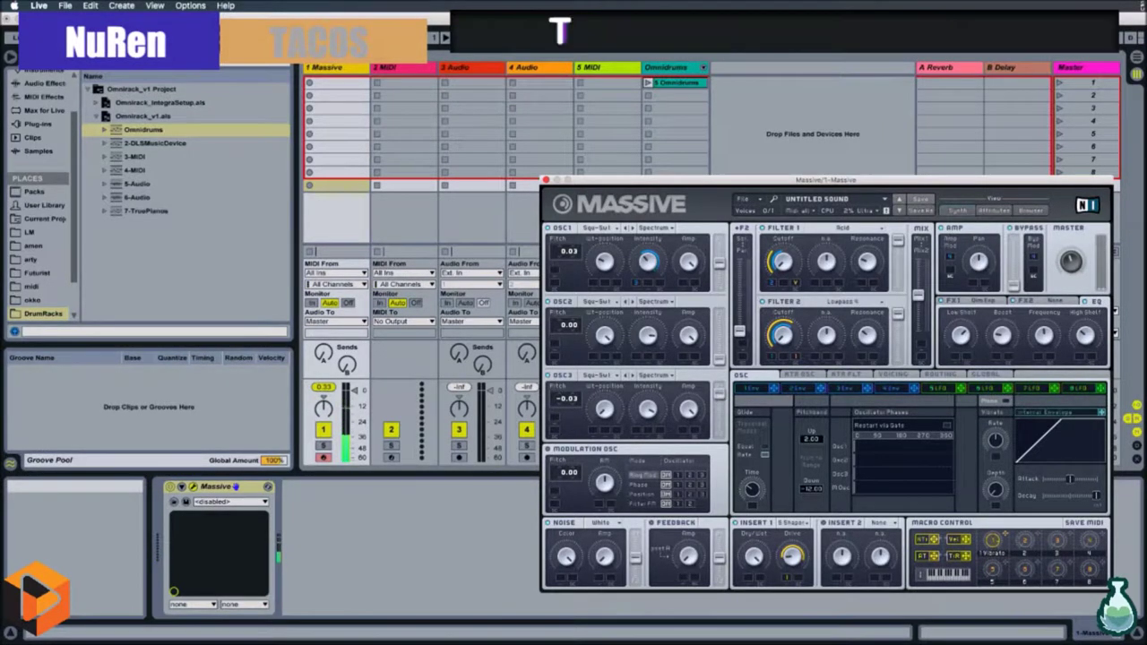
click(891, 388)
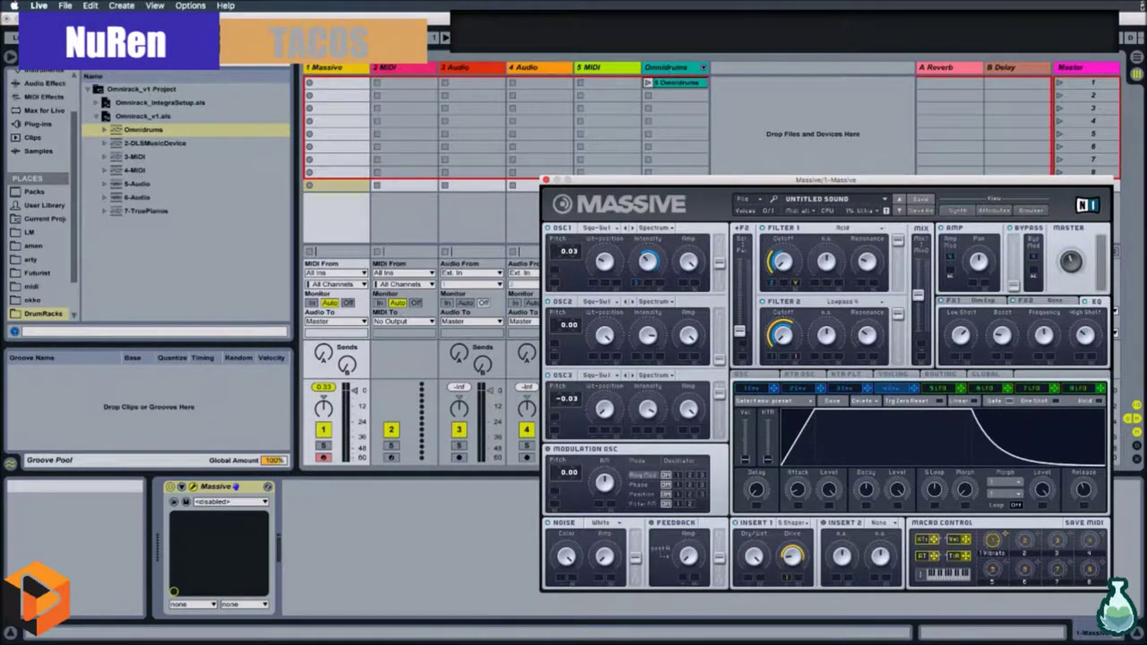
Save the sound as Portabellus.nmsv in the Massive folder.
drag(814, 180, 803, 177)
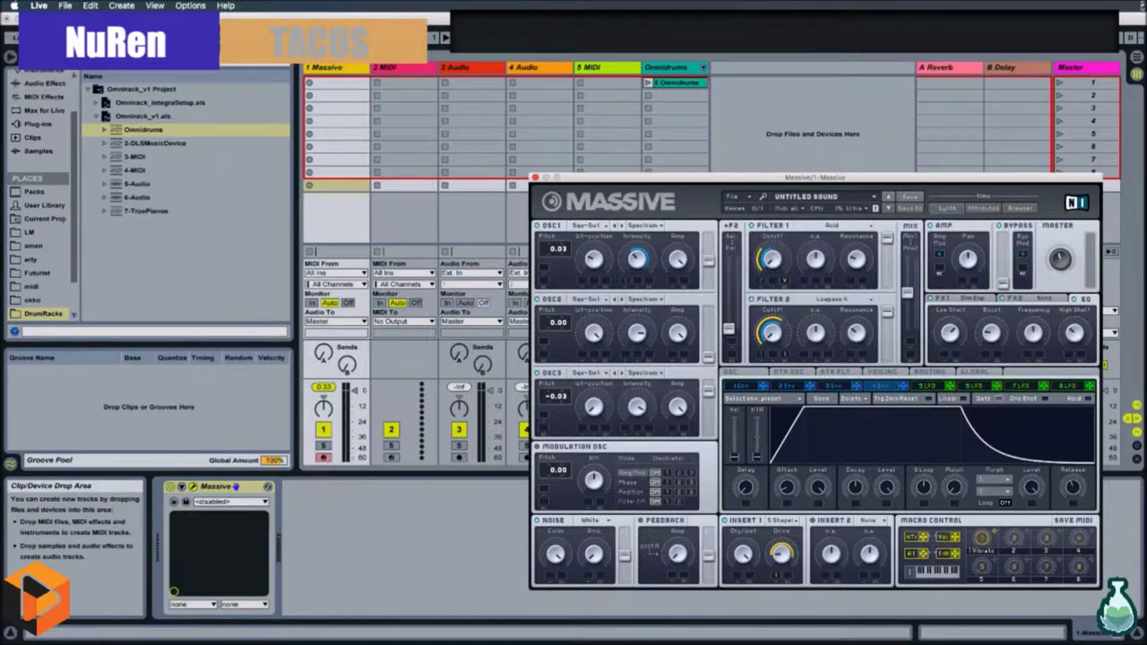
click(909, 198)
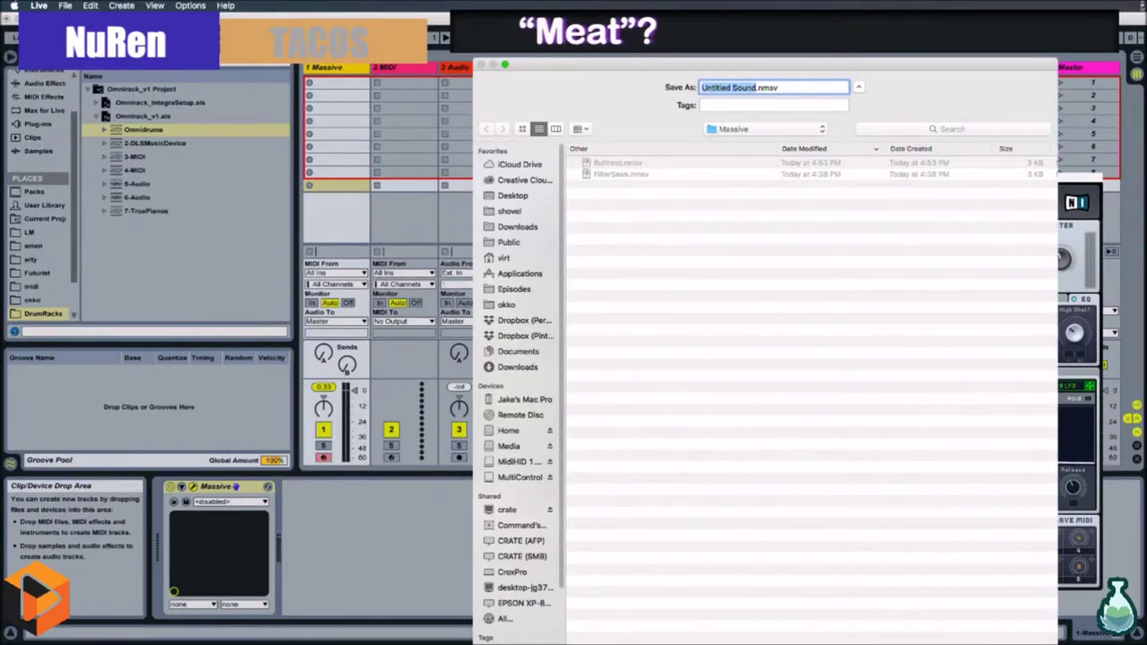
drag(609, 65, 1146, 422)
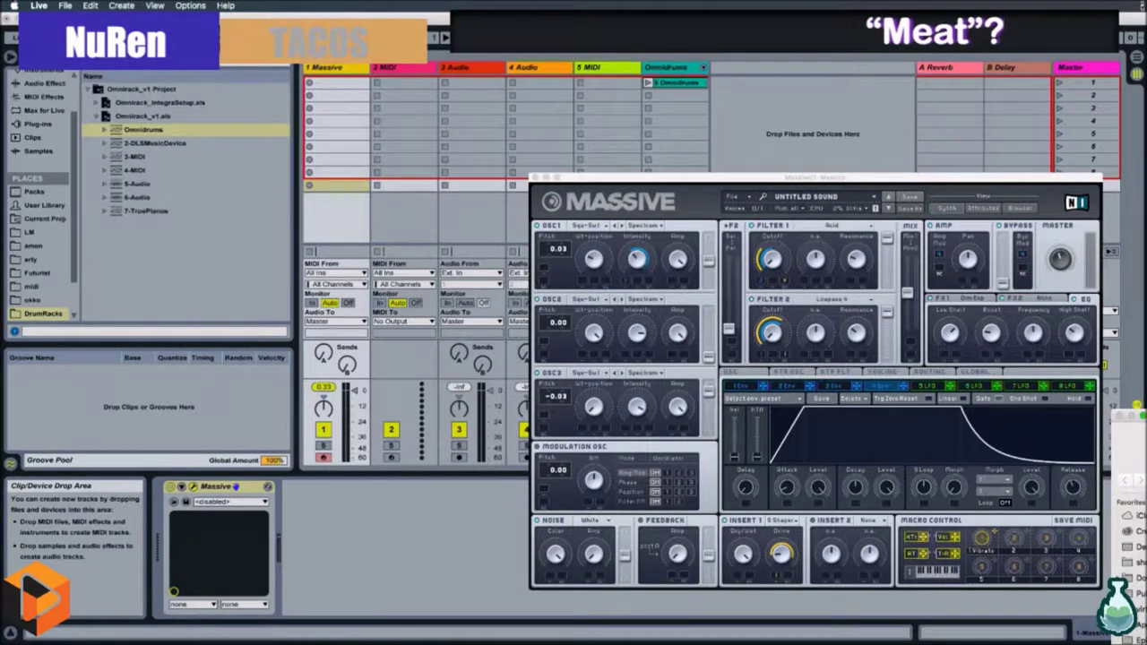
drag(1138, 416, 558, 278)
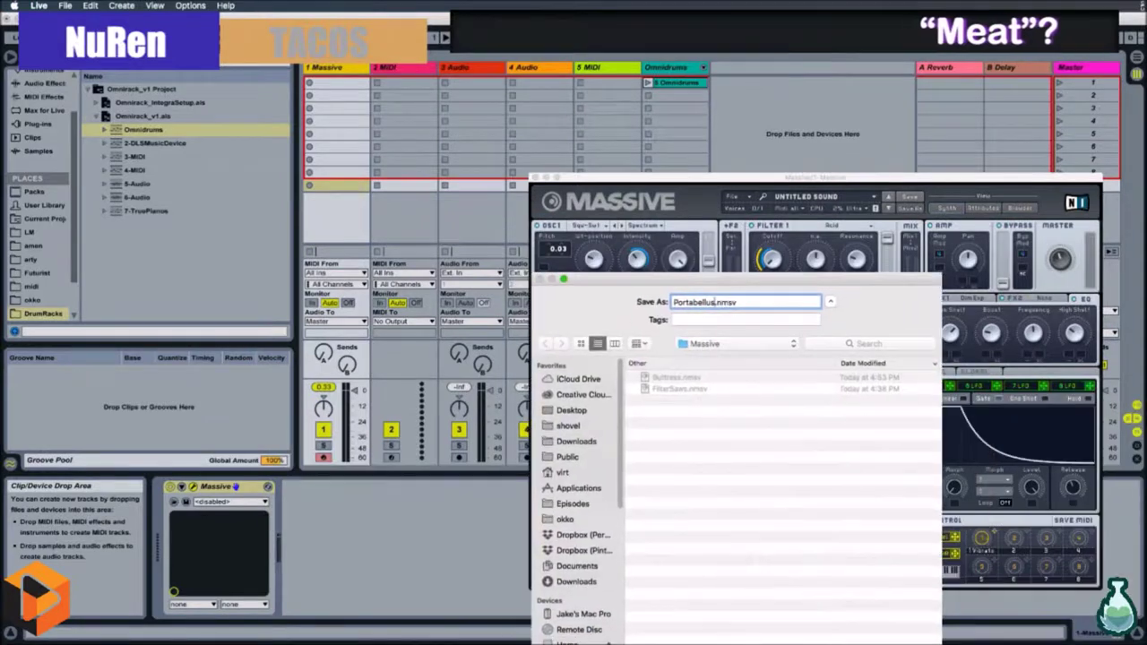
key(Return)
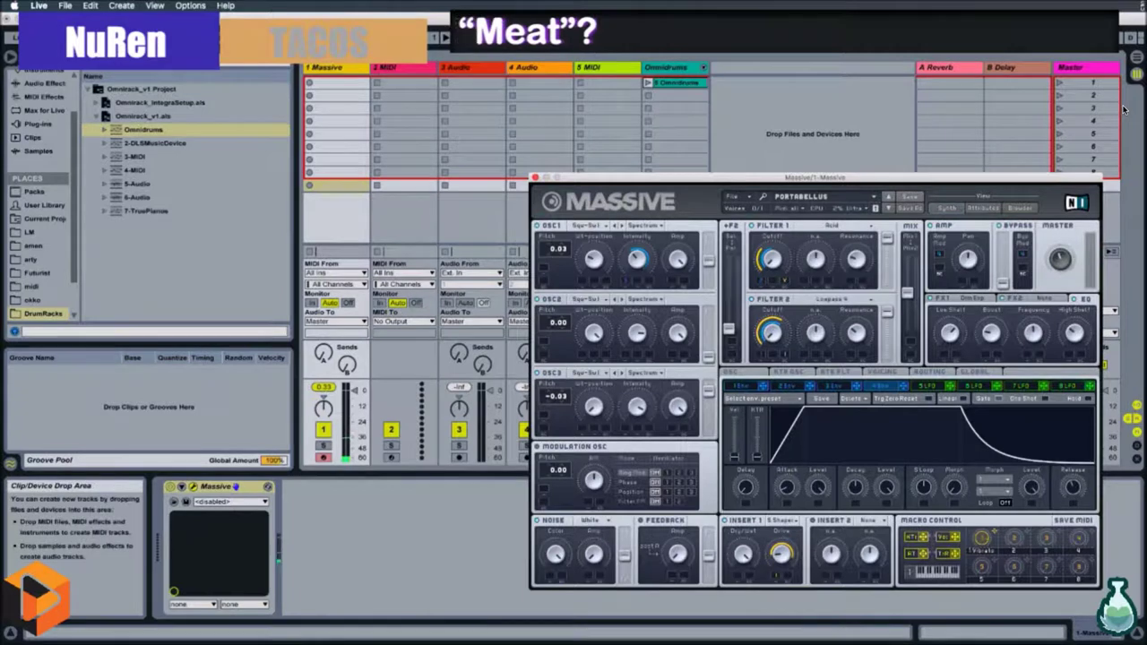
Start a new sound and look at the list of available presets.
click(732, 195)
click(740, 196)
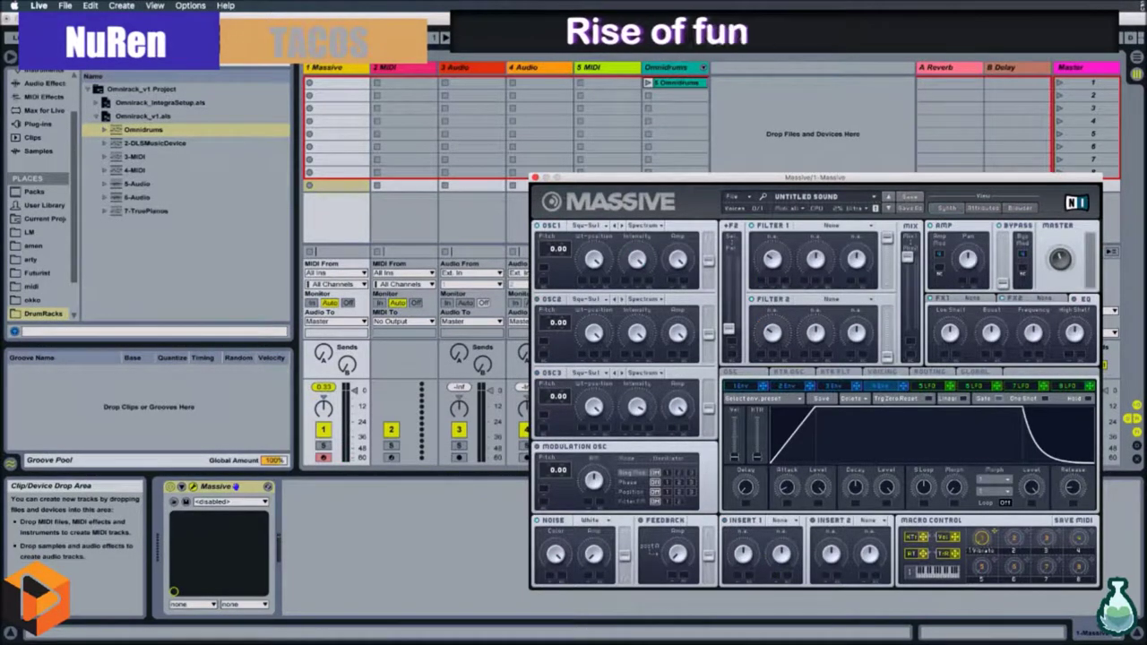
click(874, 196)
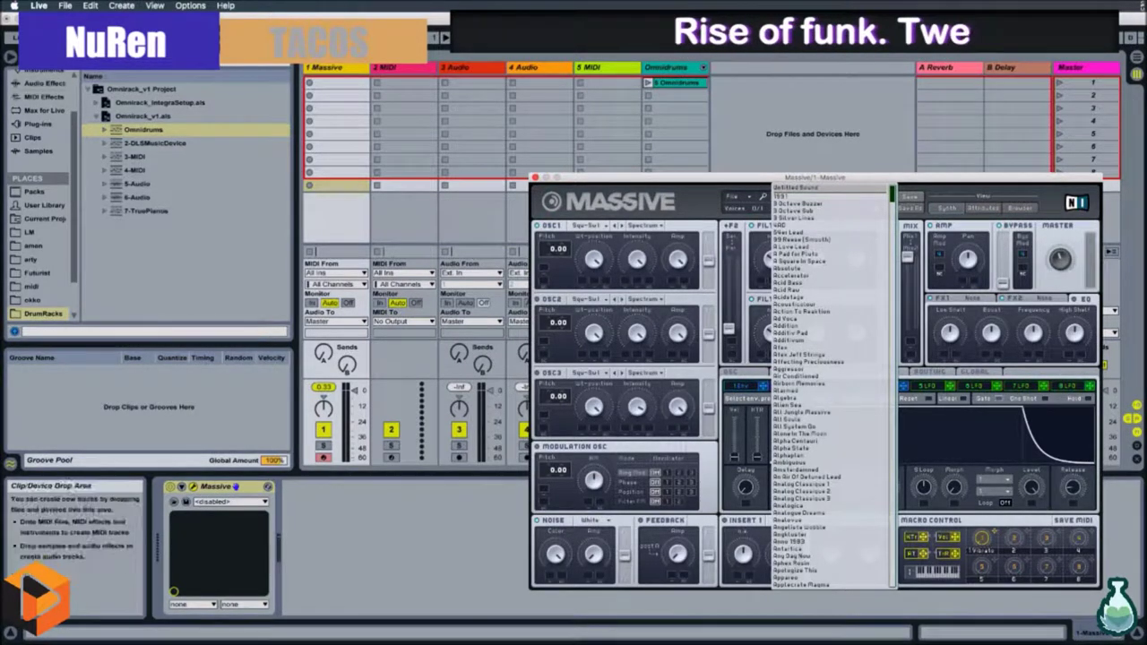
Open the saved sound Buttress.nmsv from the Massive folder.
click(736, 196)
click(736, 196)
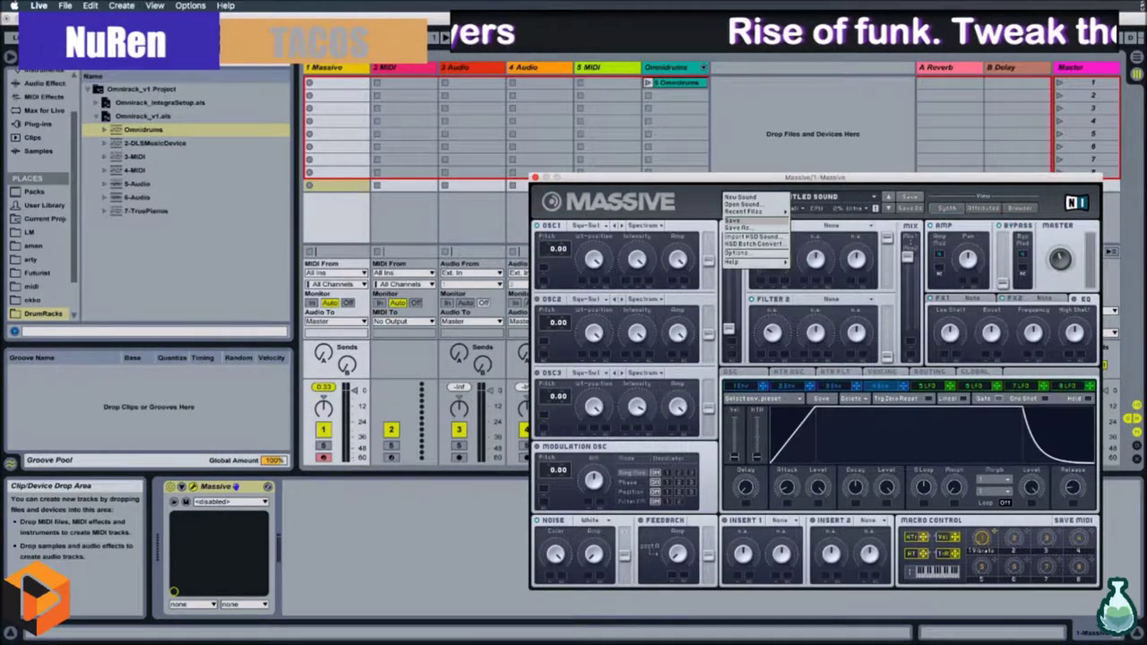
click(743, 204)
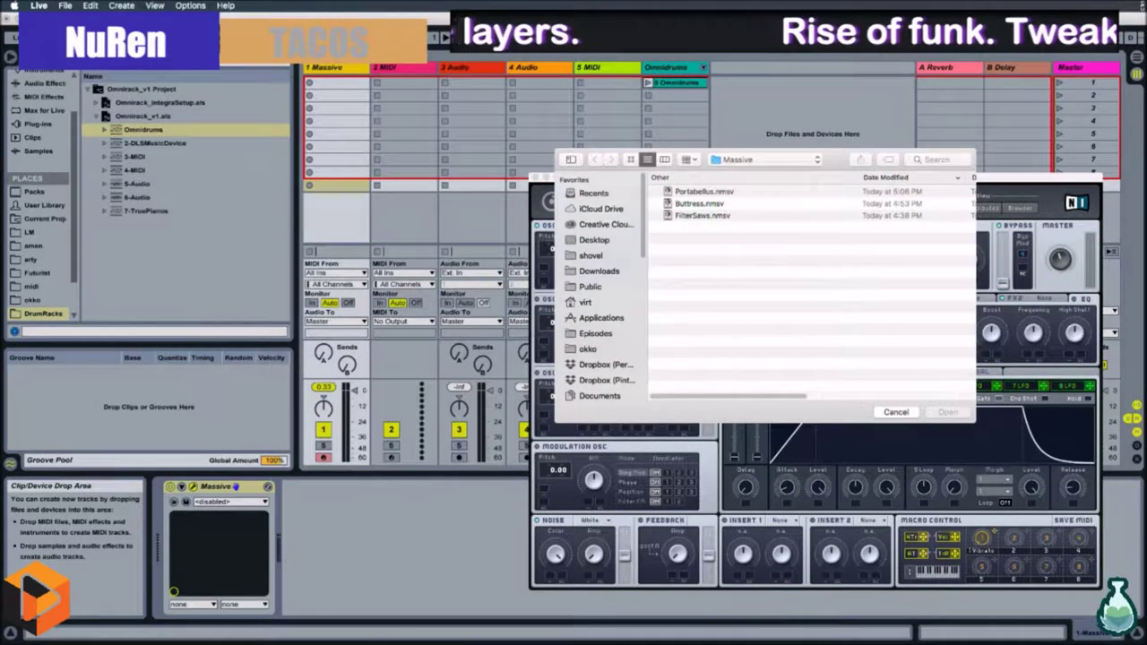
double_click(699, 204)
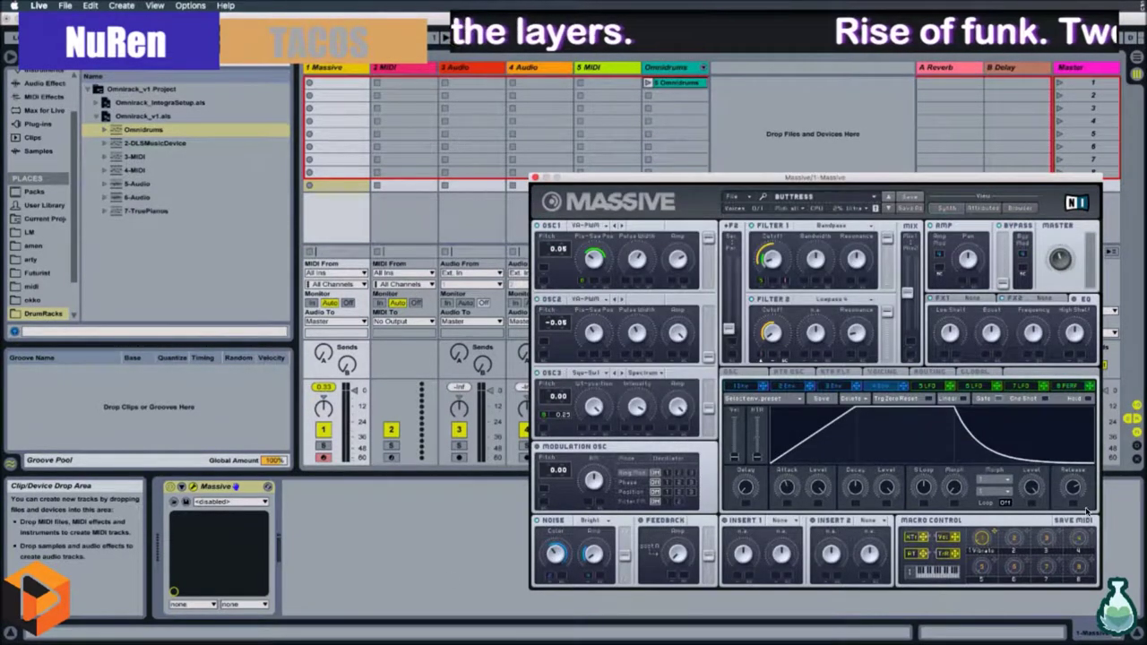
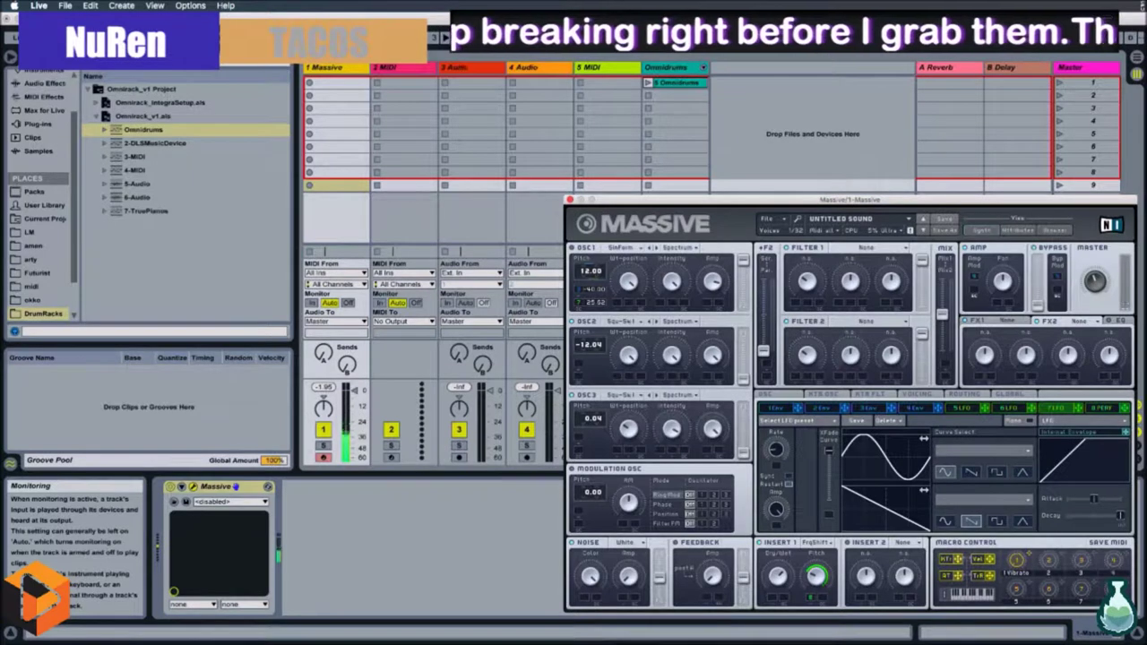
Change the OSC3 wavetable to Sin-Tri.
click(673, 367)
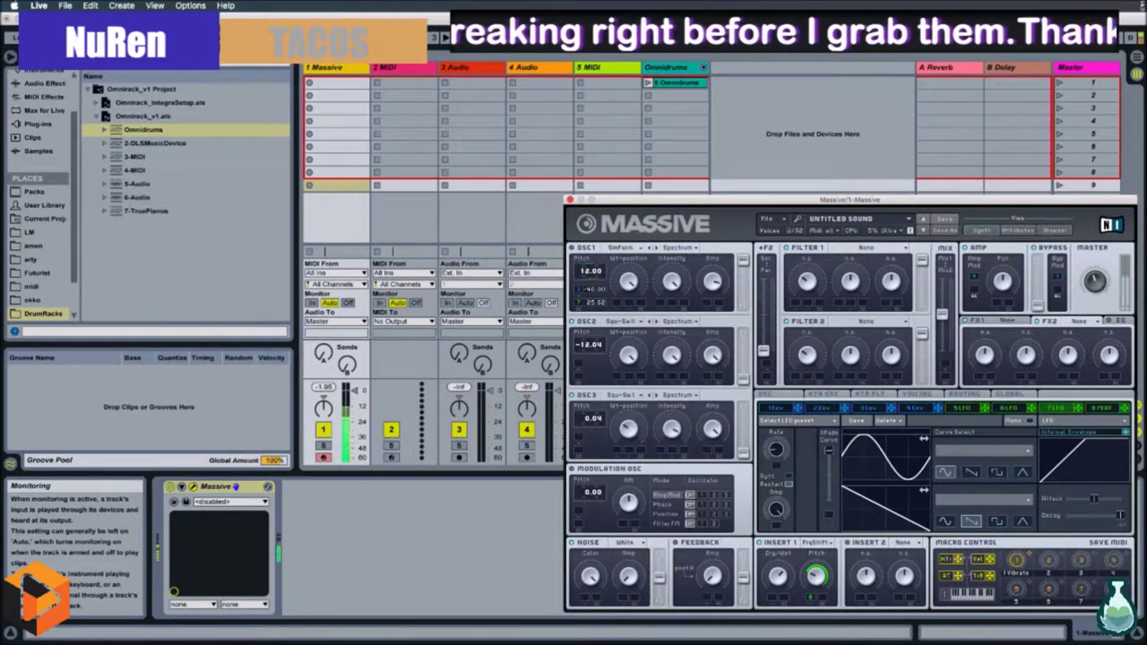
click(651, 395)
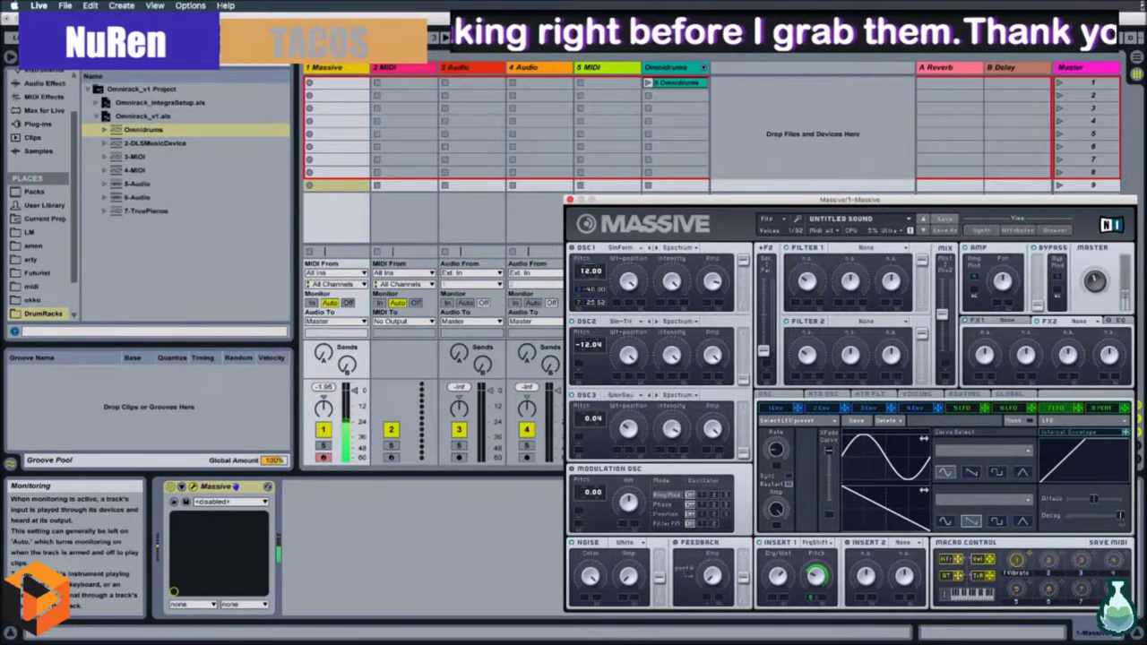
Audition the OSC2 wavetables in sequence, moving on past the Math and Additive tables.
click(657, 322)
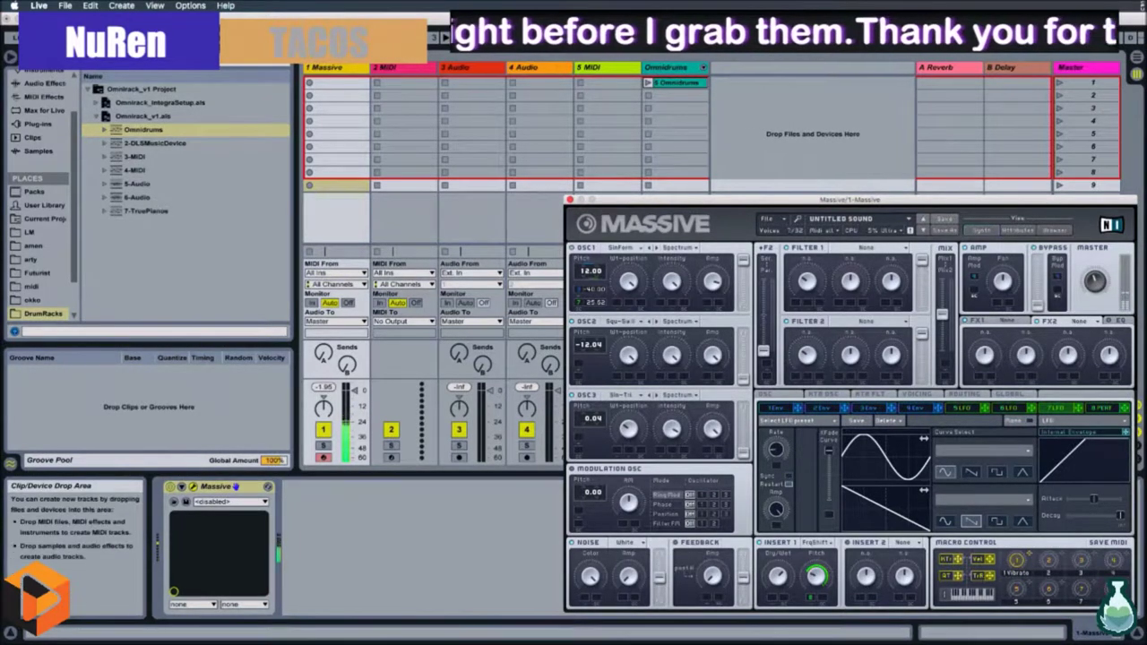
click(656, 321)
click(657, 322)
click(657, 321)
click(657, 322)
click(657, 322)
click(657, 322)
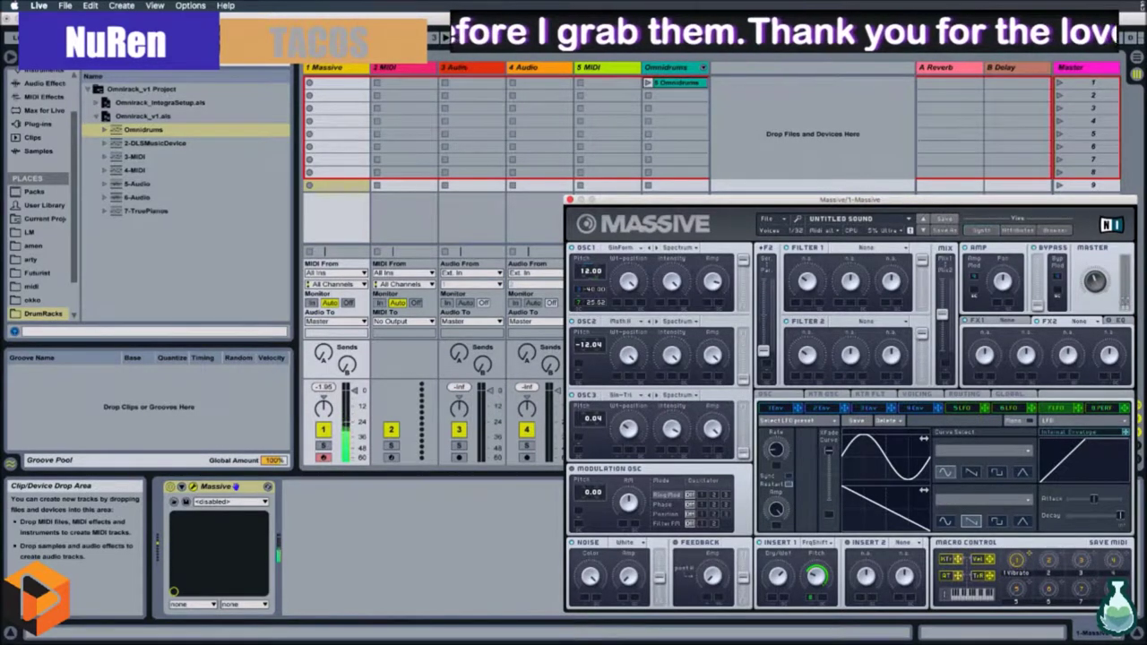
click(657, 322)
click(657, 322)
click(657, 321)
click(657, 322)
click(657, 322)
click(657, 321)
click(657, 322)
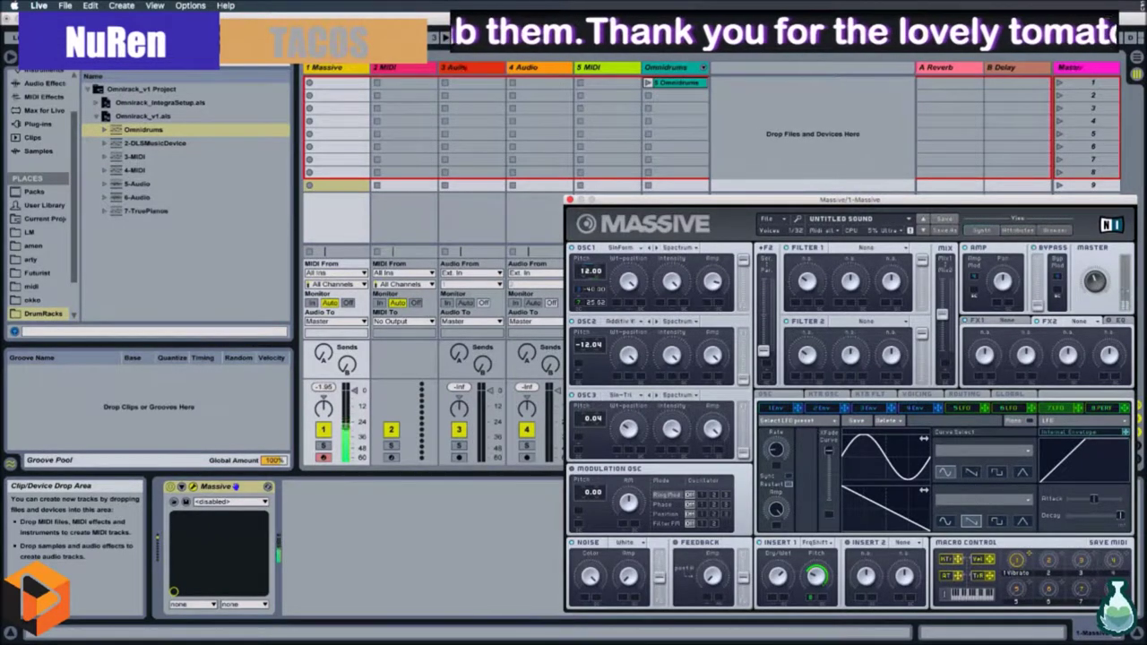
click(656, 322)
click(657, 322)
click(657, 322)
click(657, 322)
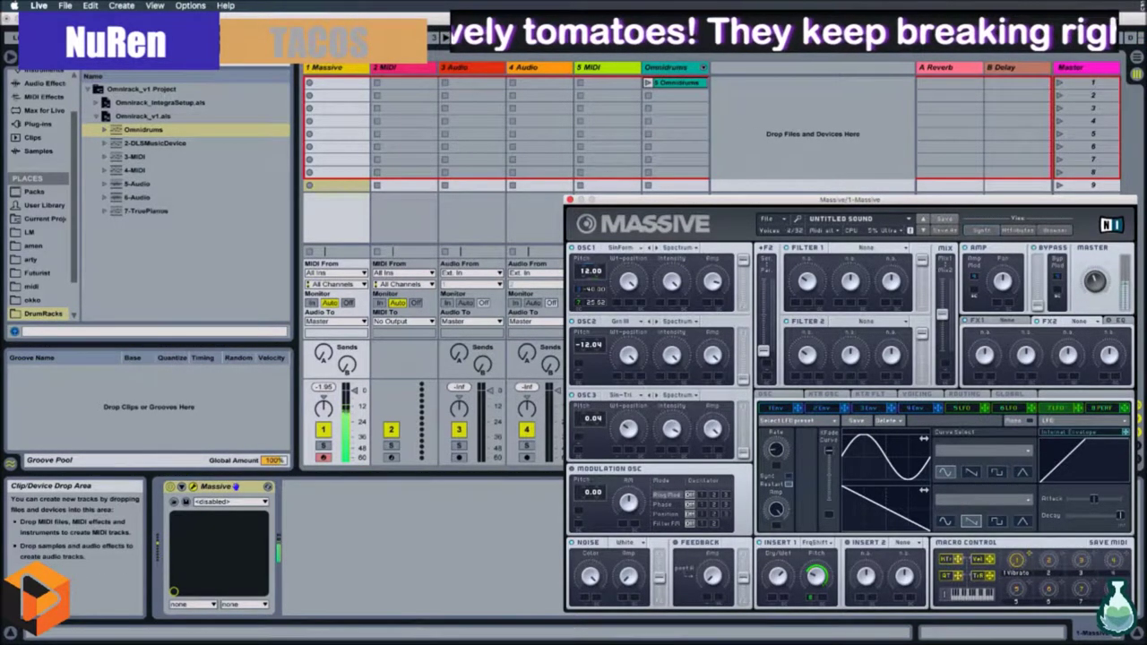
Bring up the performer 8 settings and change the OSC2 wavetable to Drive III.
click(1104, 408)
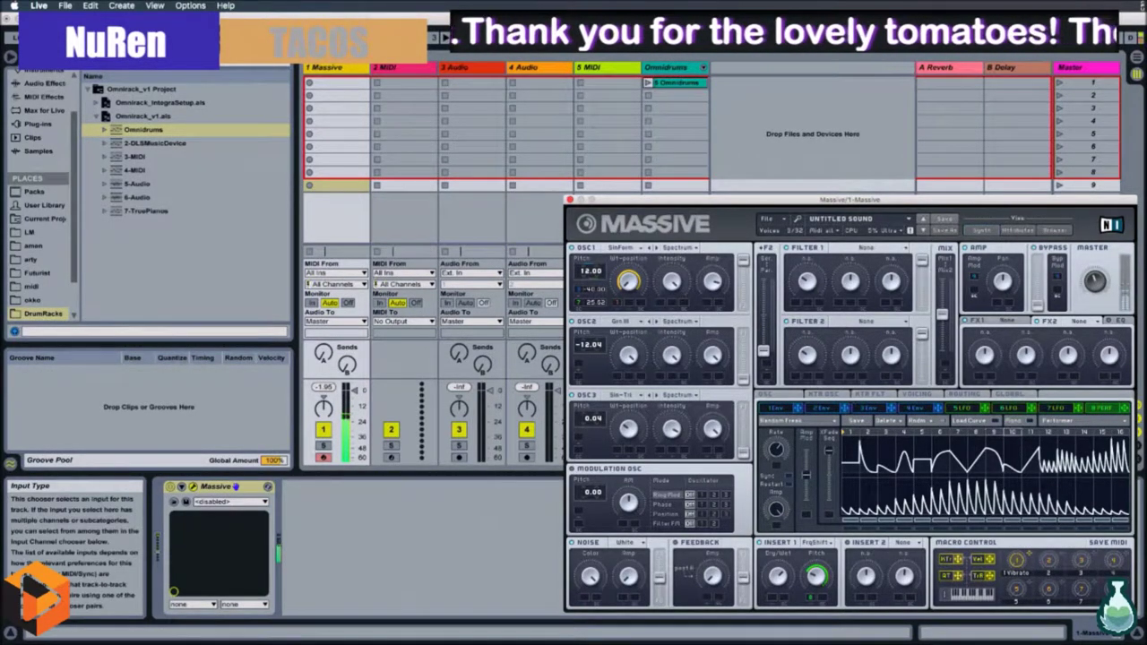
click(656, 321)
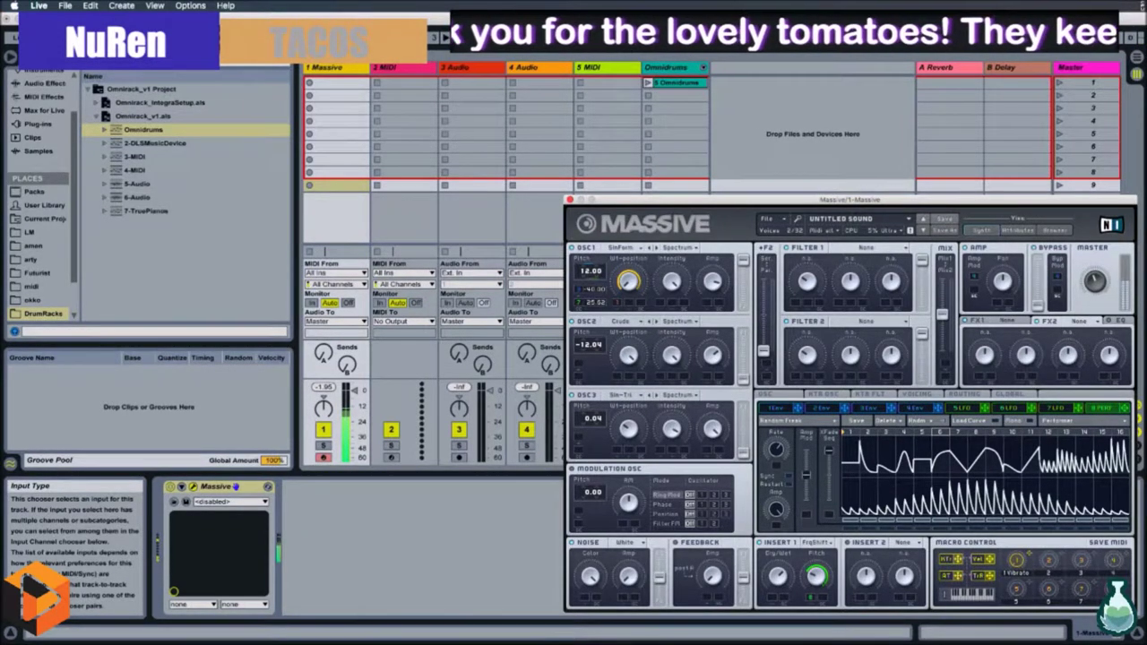
click(656, 321)
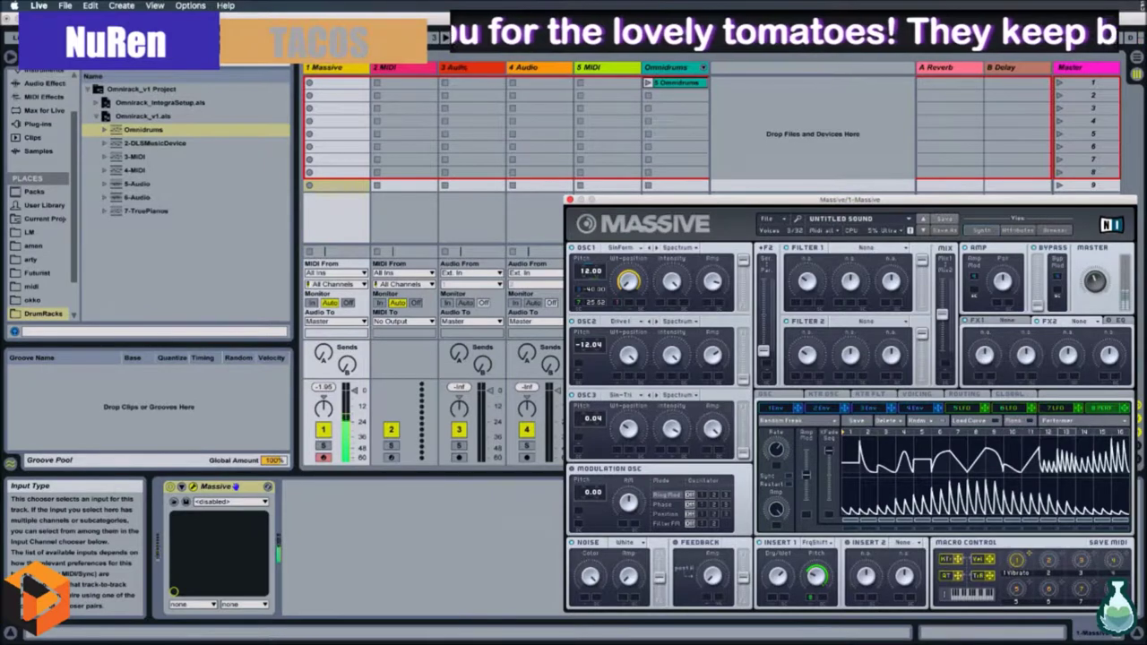
click(656, 321)
click(650, 320)
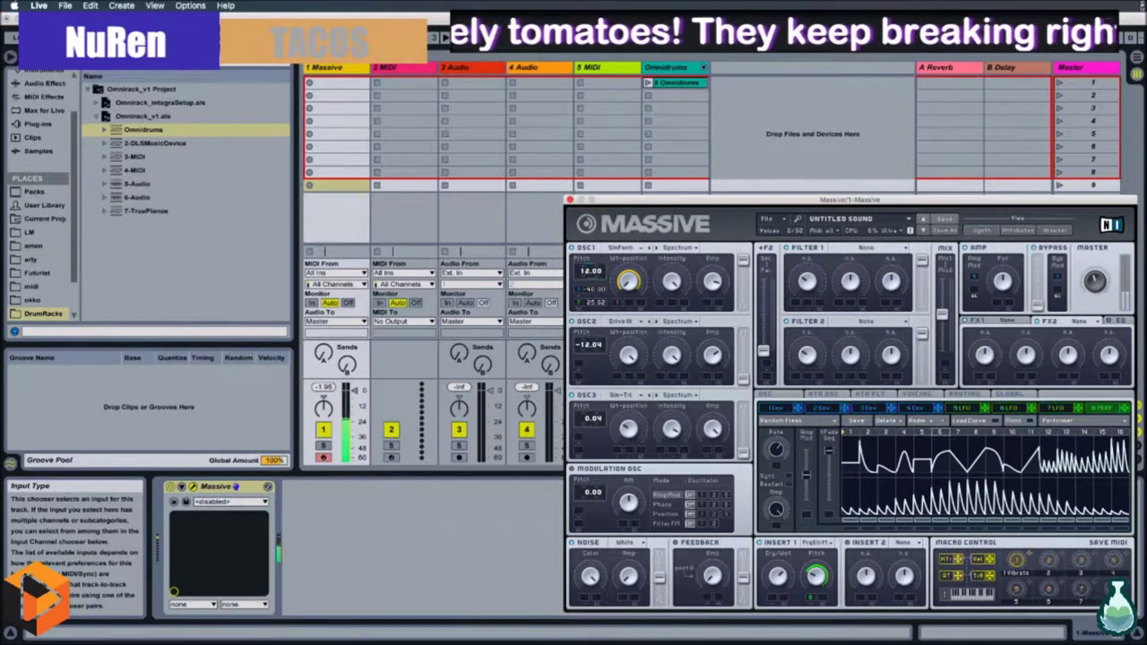
Adjust the attack time of envelope 4, finishing with small reductions for a quicker rise.
click(914, 408)
drag(822, 509, 822, 475)
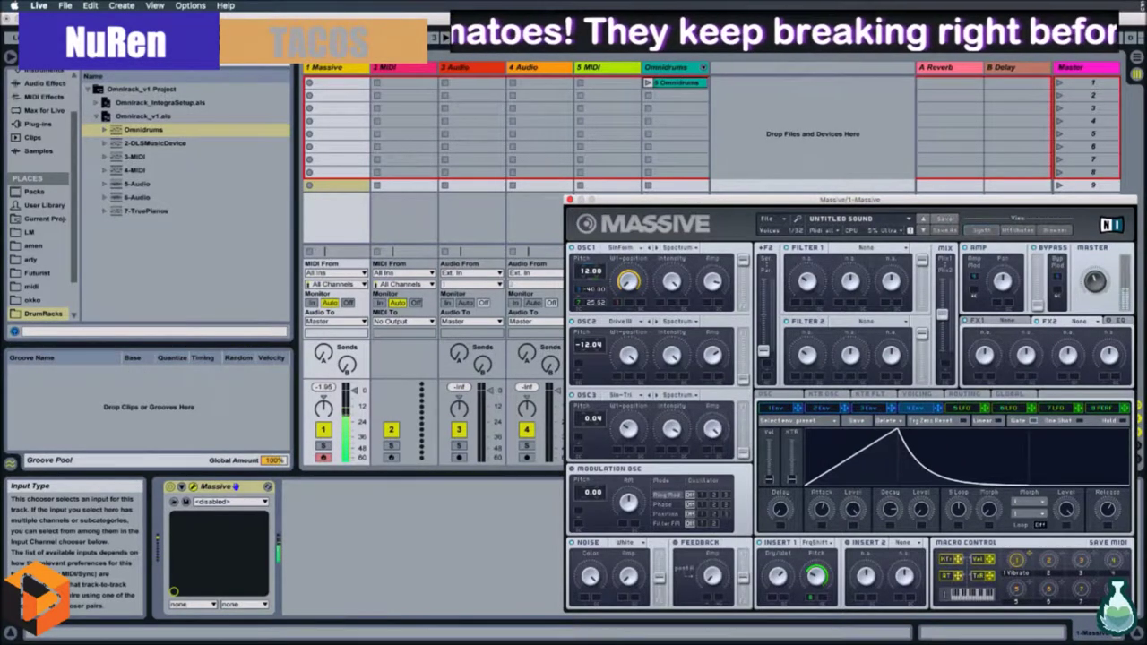
mouse_move(822, 510)
mouse_down()
mouse_move(822, 535)
mouse_move(822, 514)
mouse_up()
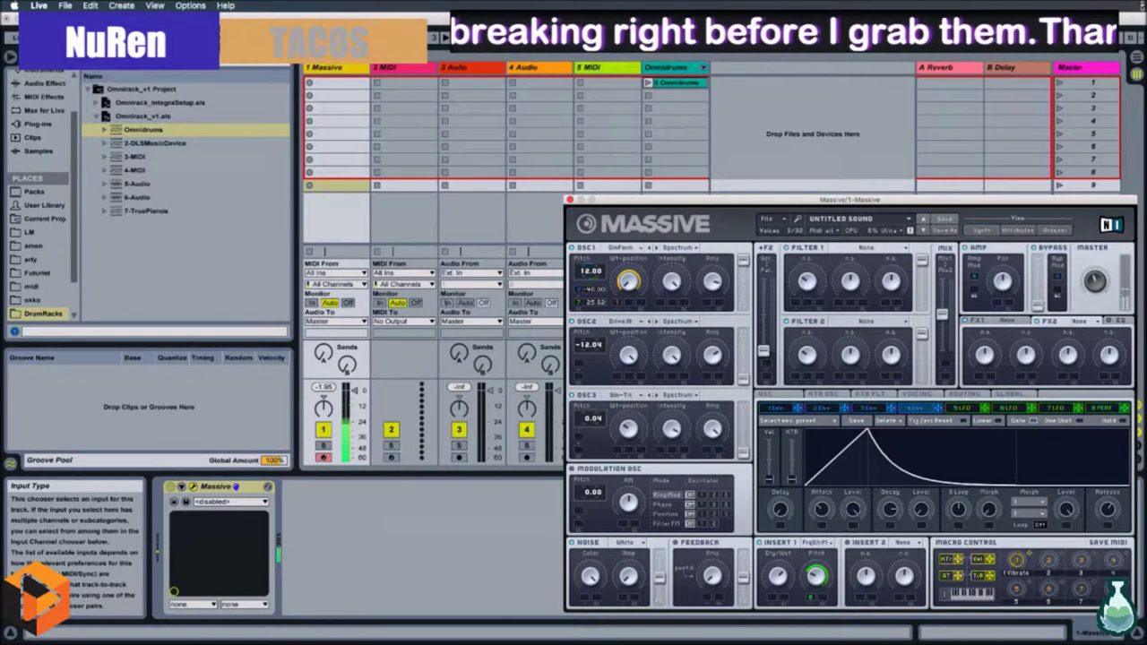
drag(821, 510, 821, 518)
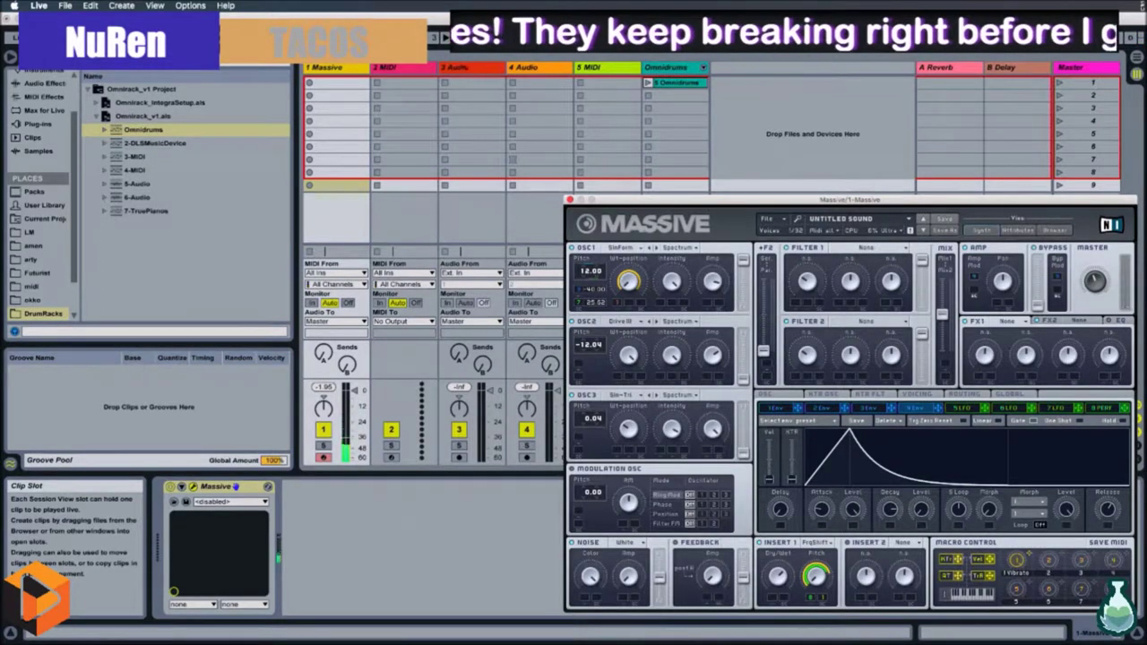
Check the Voicing settings, and clear the modulation assignments from Vibrato Rate and Depth in the OSC settings.
click(917, 394)
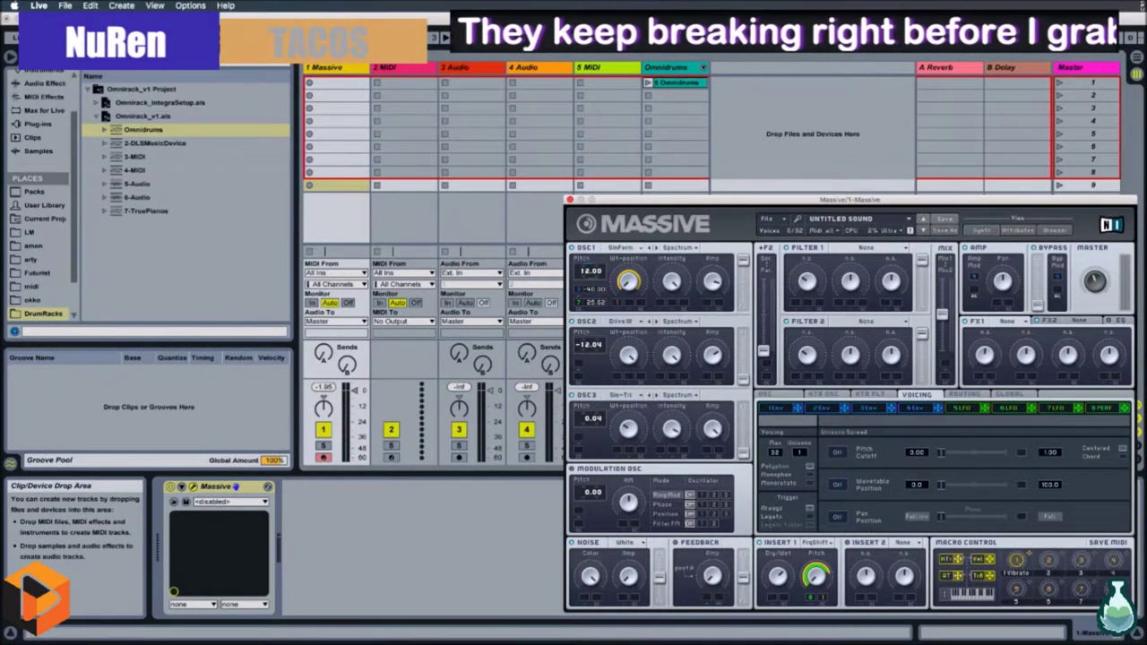
click(766, 394)
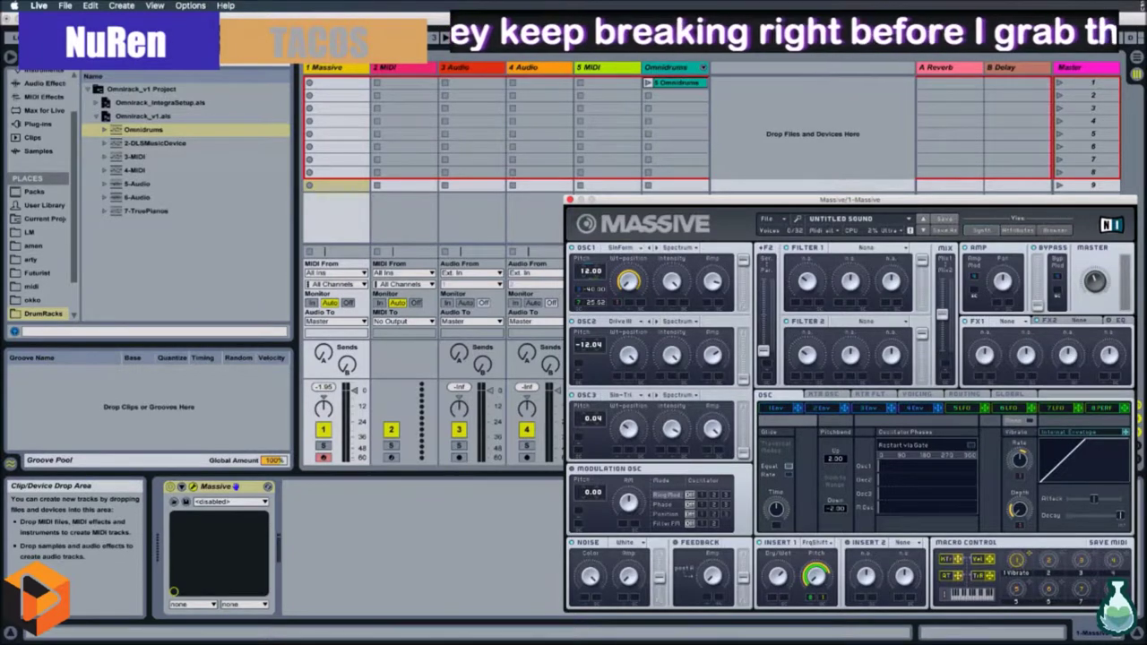
right_click(1020, 477)
click(1028, 489)
right_click(1020, 526)
click(1027, 538)
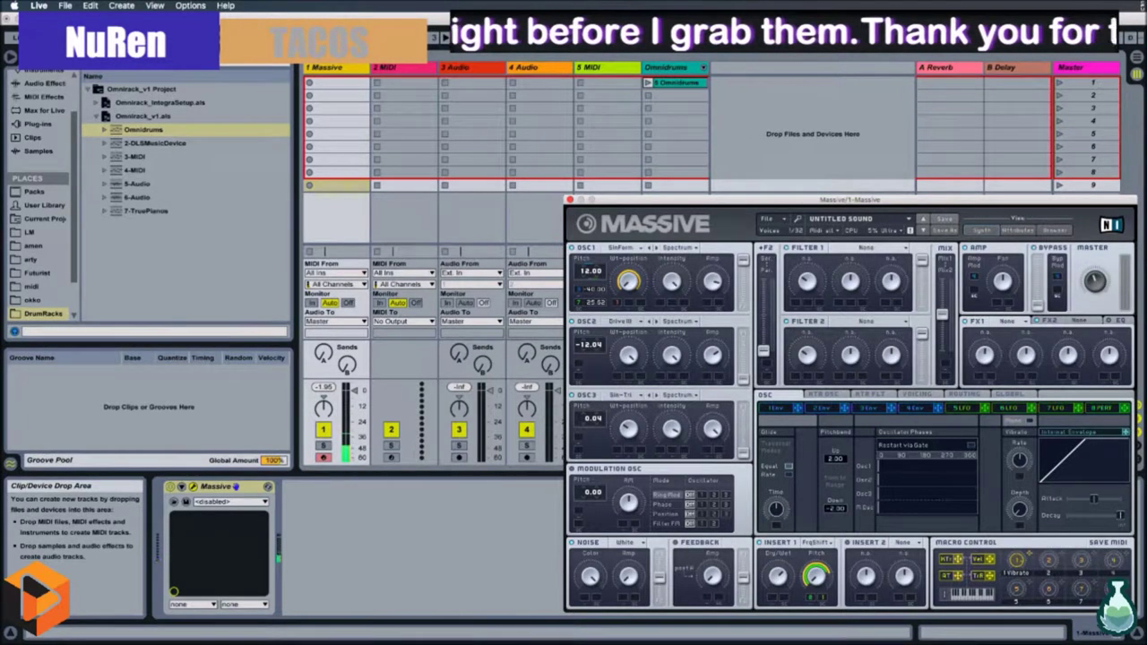
Set the FX1 effect to Delay Synced.
click(1007, 322)
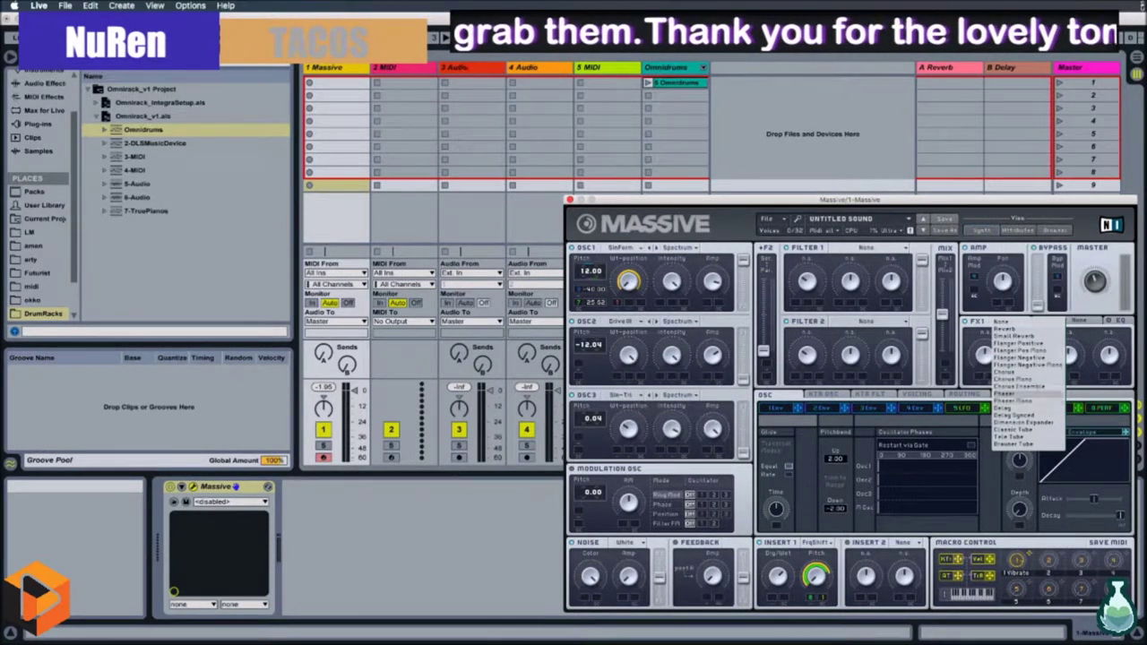
click(1013, 415)
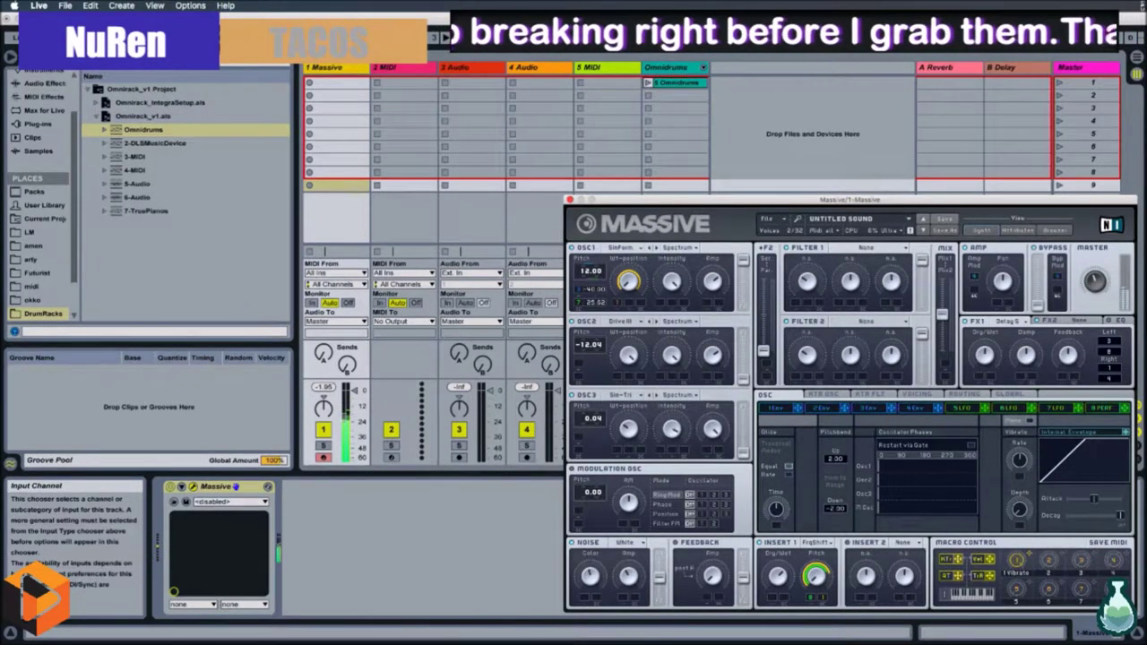
Check envelope 2, then fine-tune the attack of envelope 4 and raise its level after the decay stage.
click(829, 408)
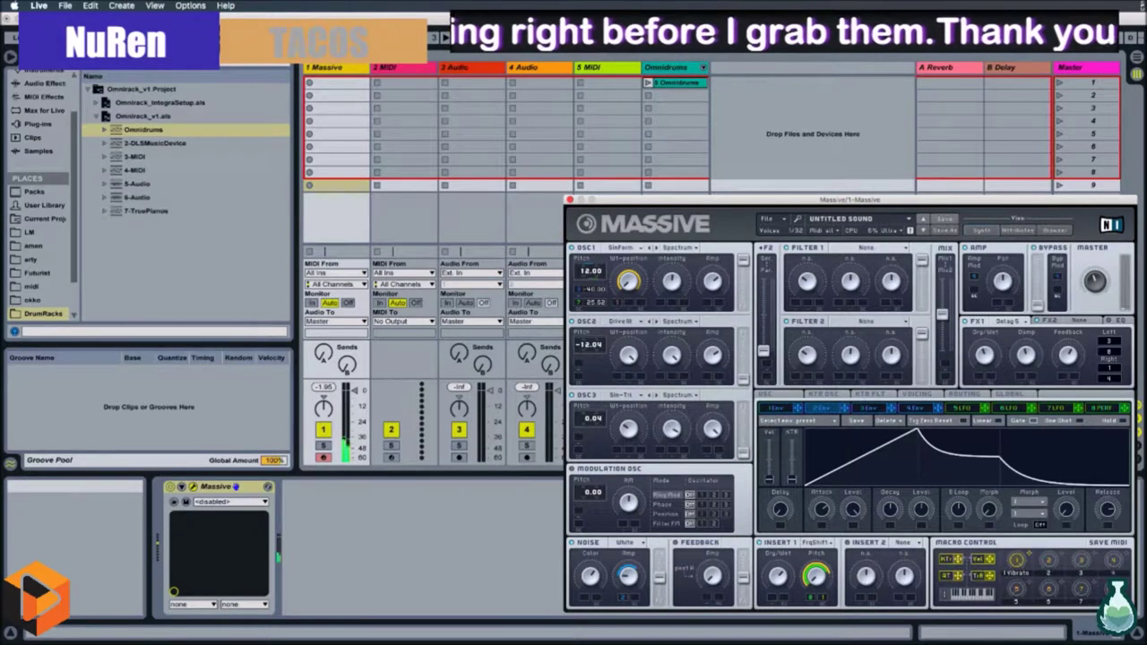
click(915, 408)
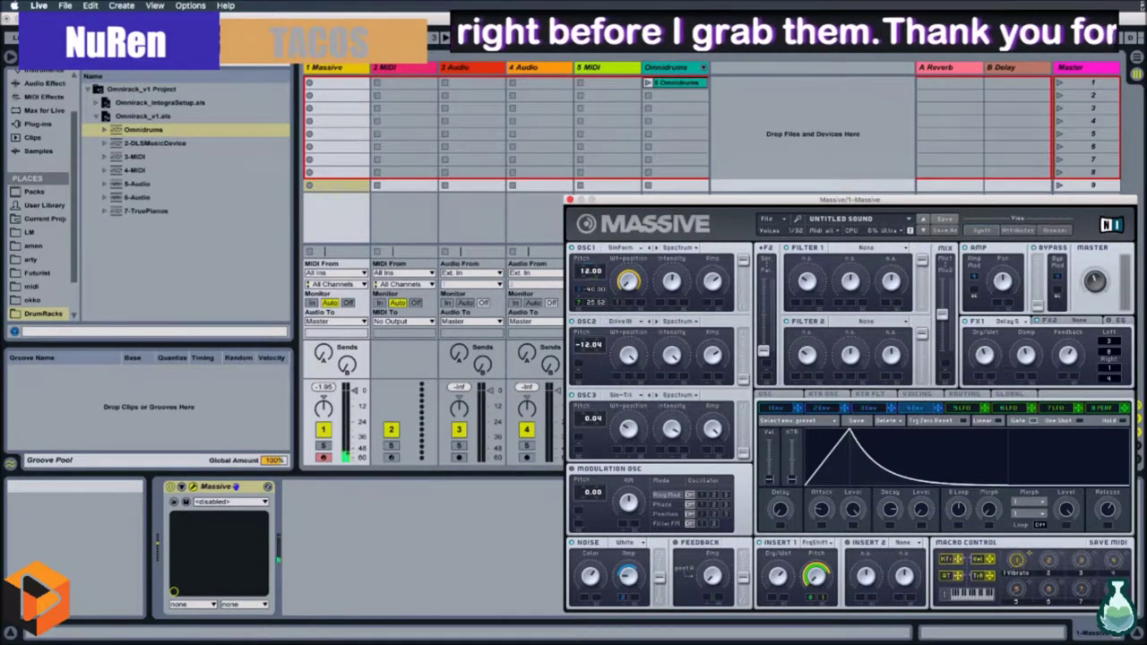
drag(821, 509, 821, 514)
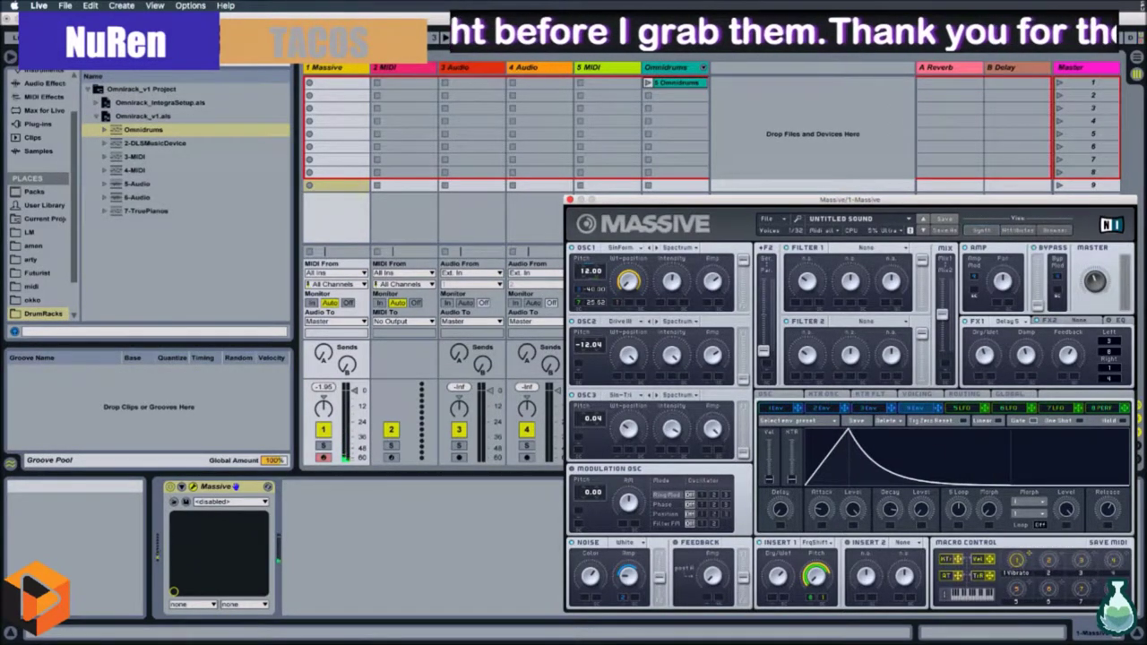
drag(921, 509, 921, 466)
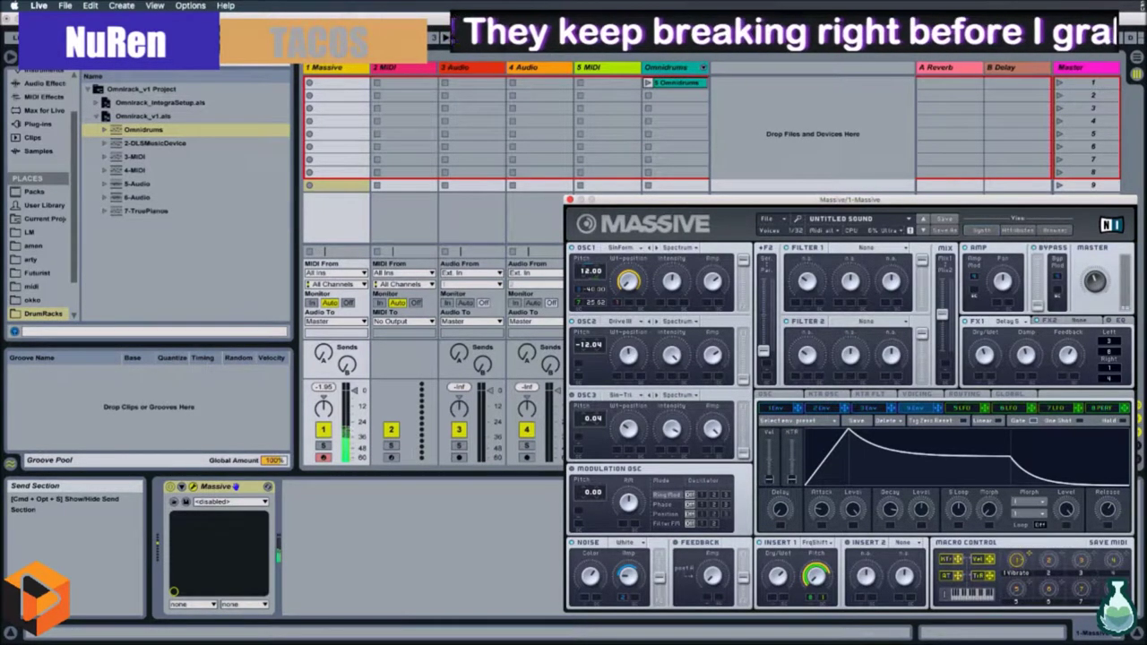
Assign LFO 5 to modulate the OSC2 Wt-position, set the modulation range, and raise the Wt-position slightly.
click(962, 408)
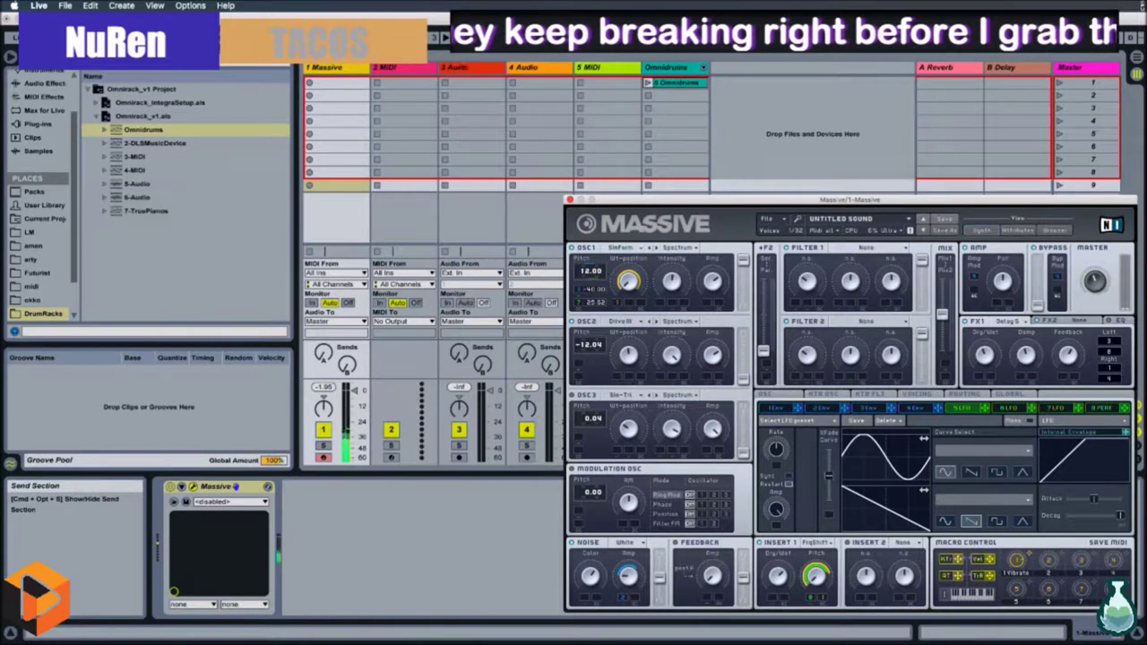
drag(620, 380, 617, 352)
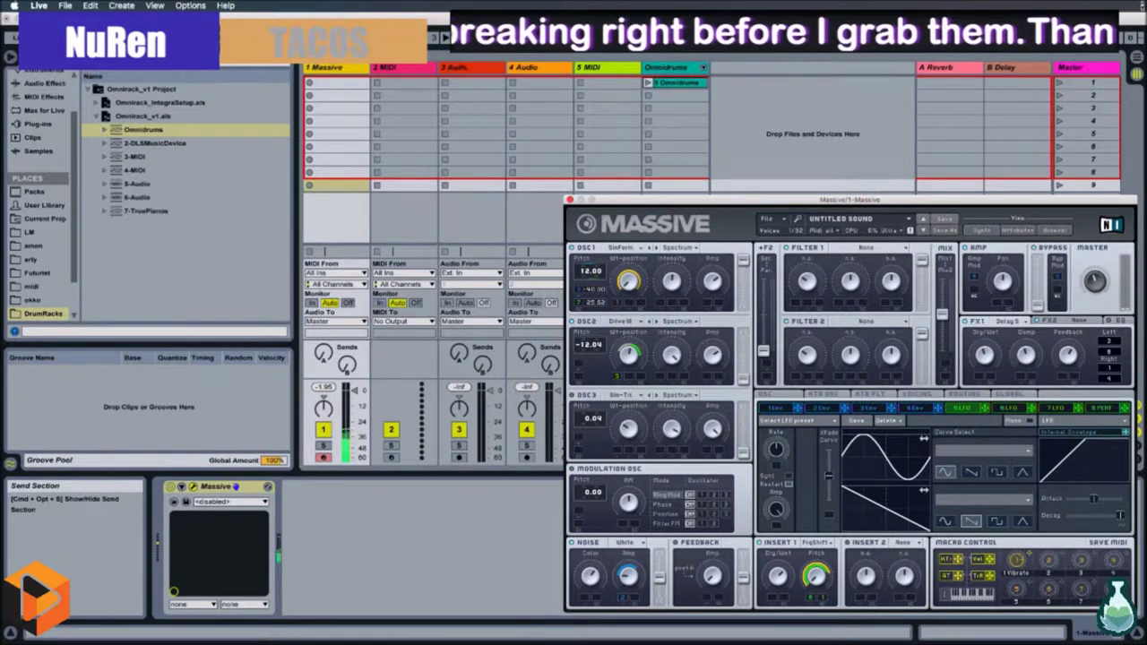
drag(629, 355, 629, 347)
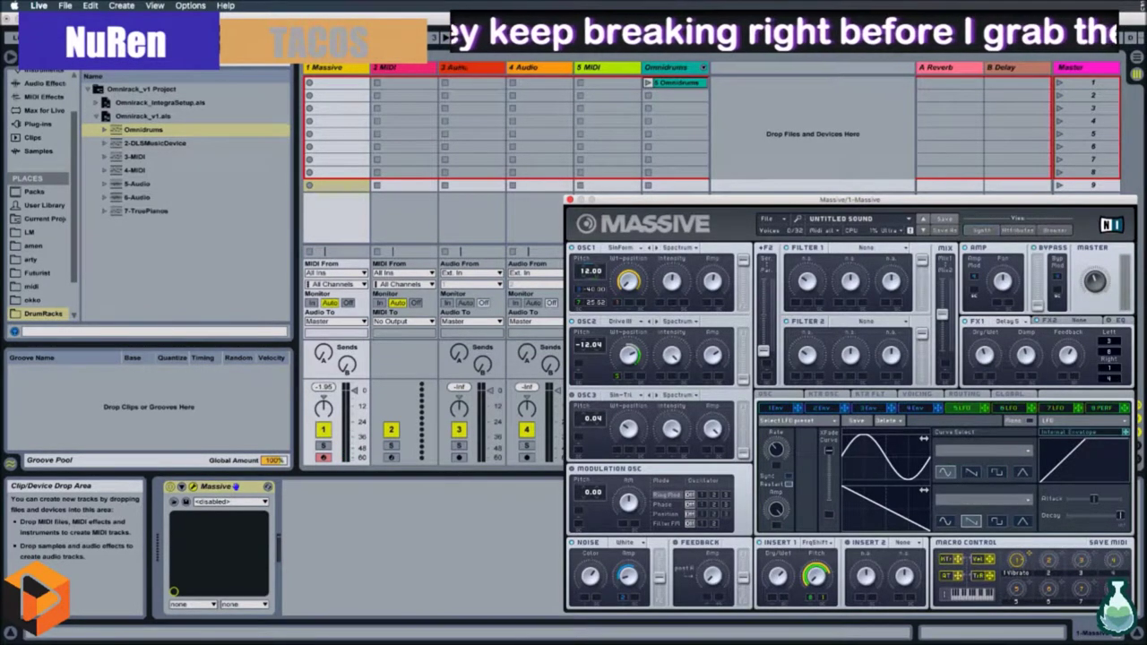
Save the current sound as Station Alpha.nmsv.
click(766, 218)
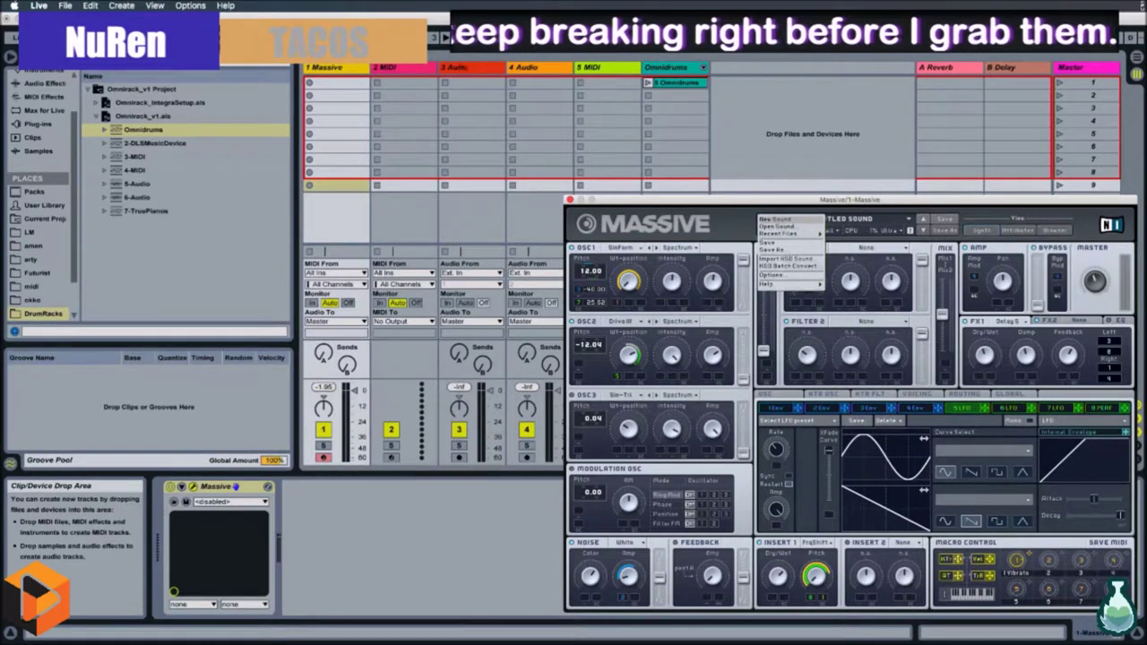
click(773, 249)
text(Station Alpha.nmsv)
key(Return)
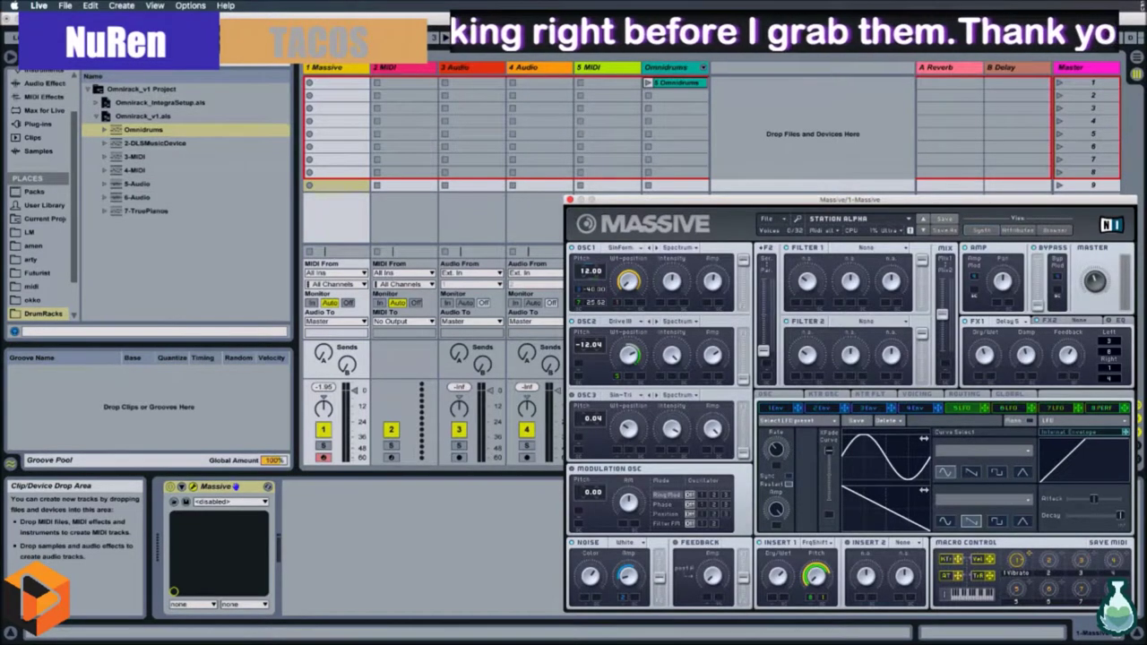
Audition the saved sounds Cold Tacos.nmsv and Orange Rice.nmsv by opening them one after the other.
drag(850, 200, 869, 210)
click(787, 230)
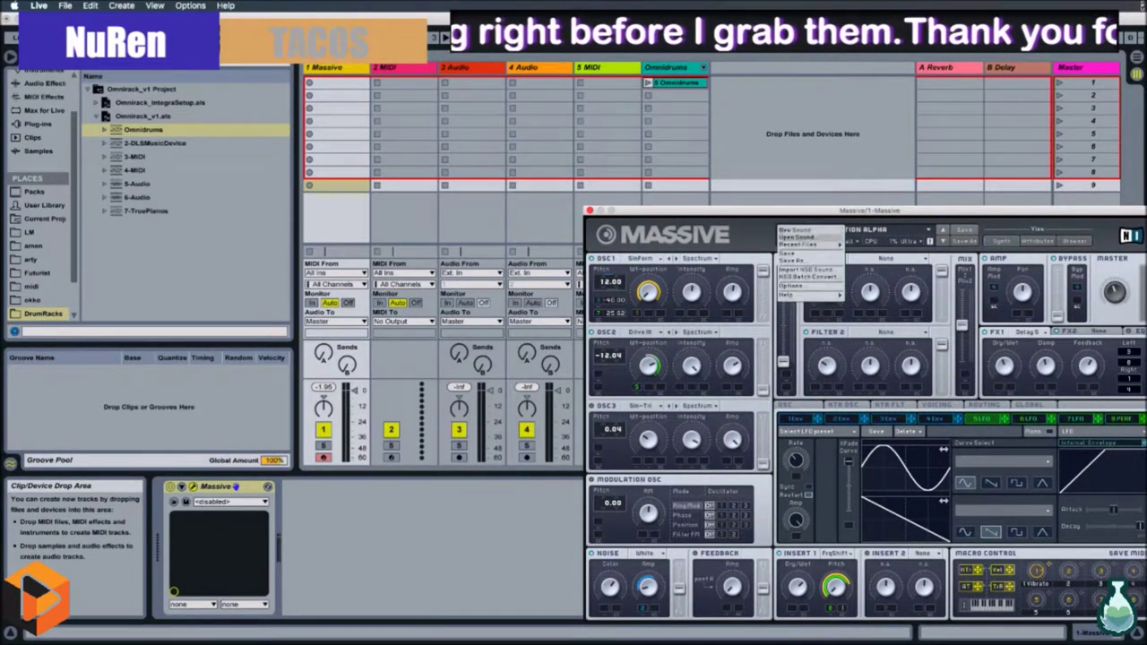
click(796, 237)
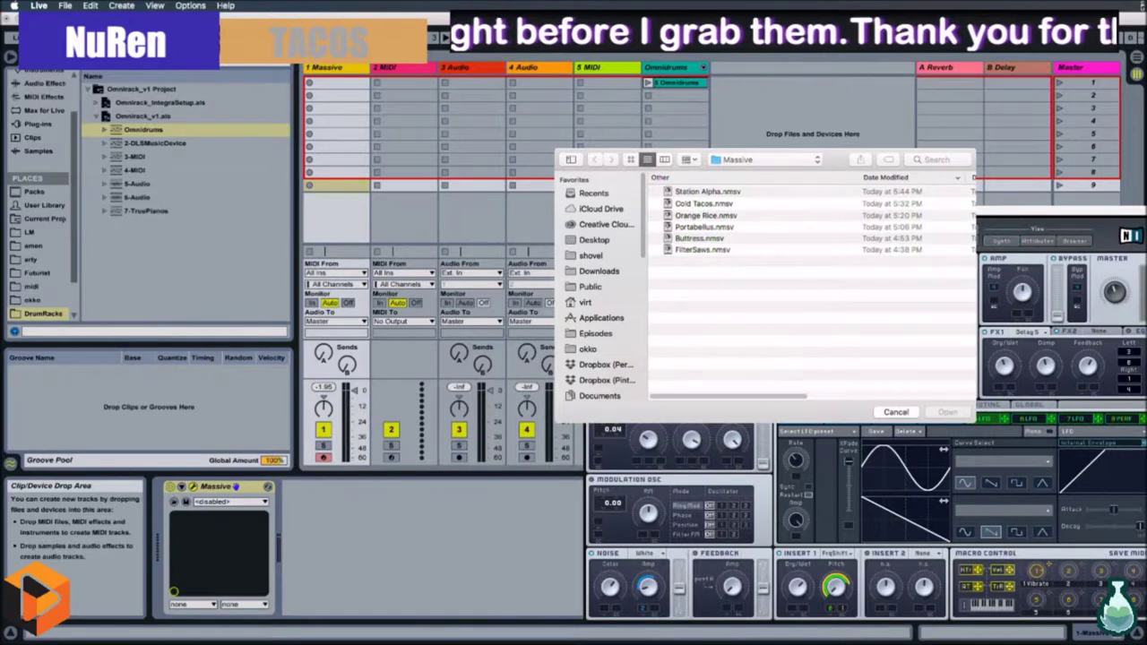
double_click(704, 204)
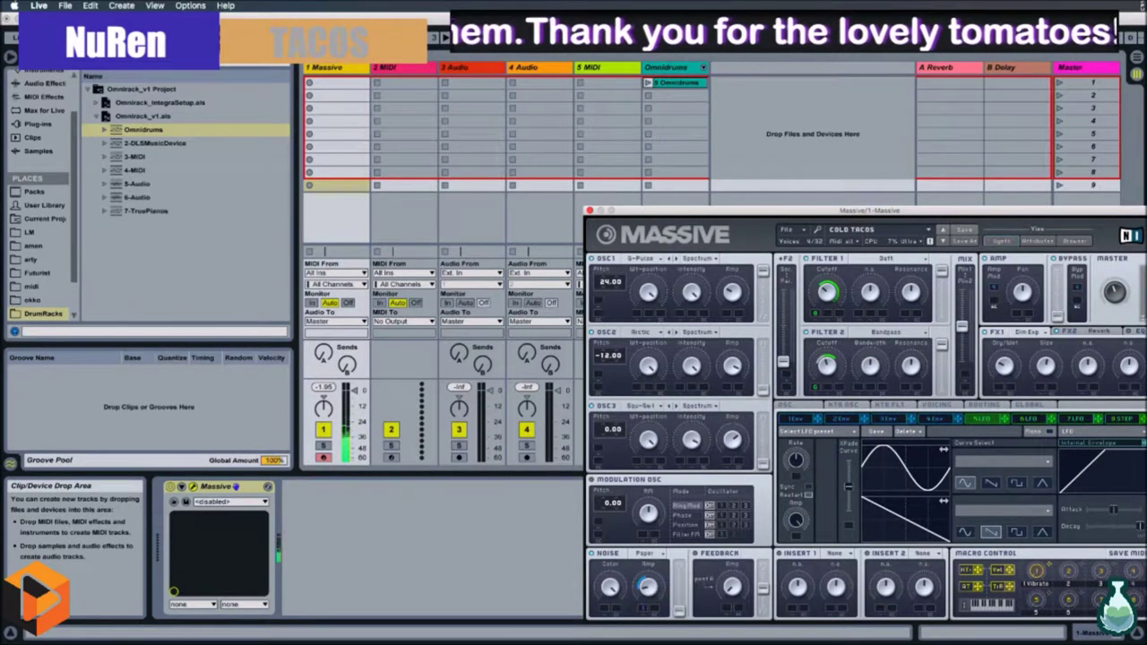
click(875, 230)
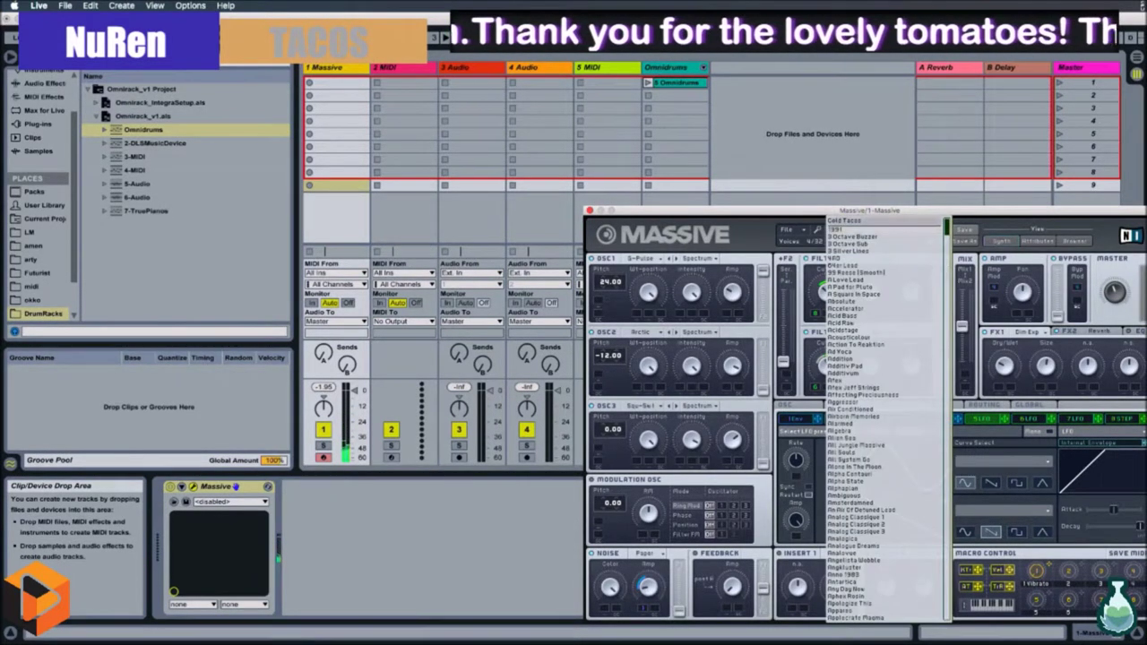
click(791, 230)
click(790, 229)
click(796, 236)
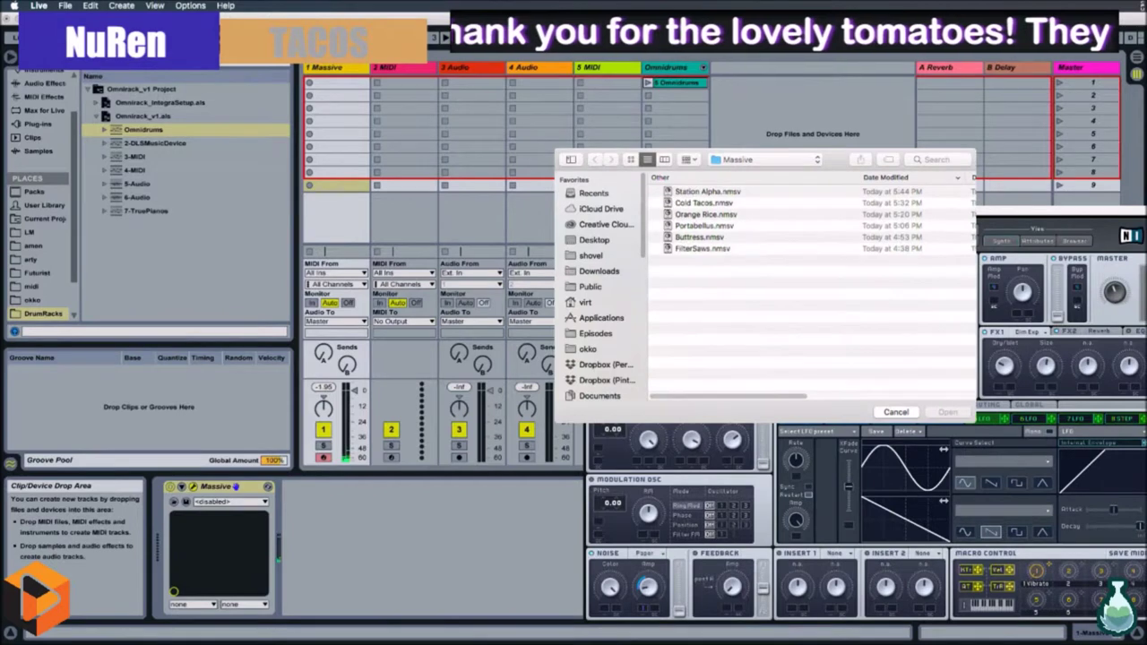
double_click(706, 214)
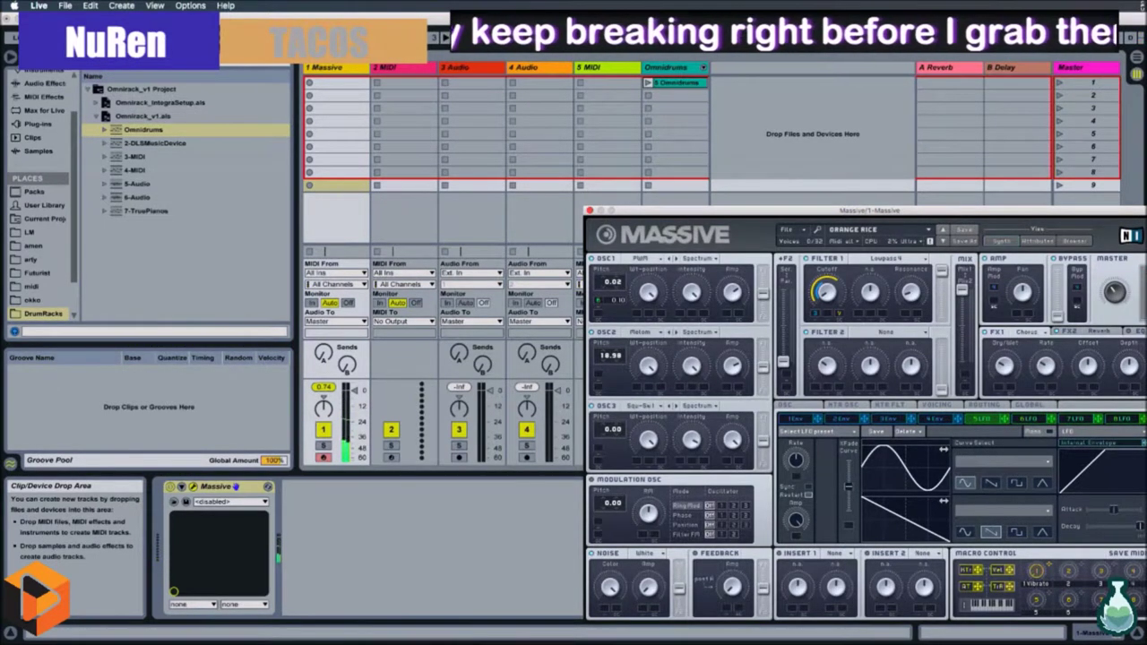
Open the saved sounds Portabellus.nmsv and Buttress.nmsv in turn to audition them.
click(790, 230)
click(795, 236)
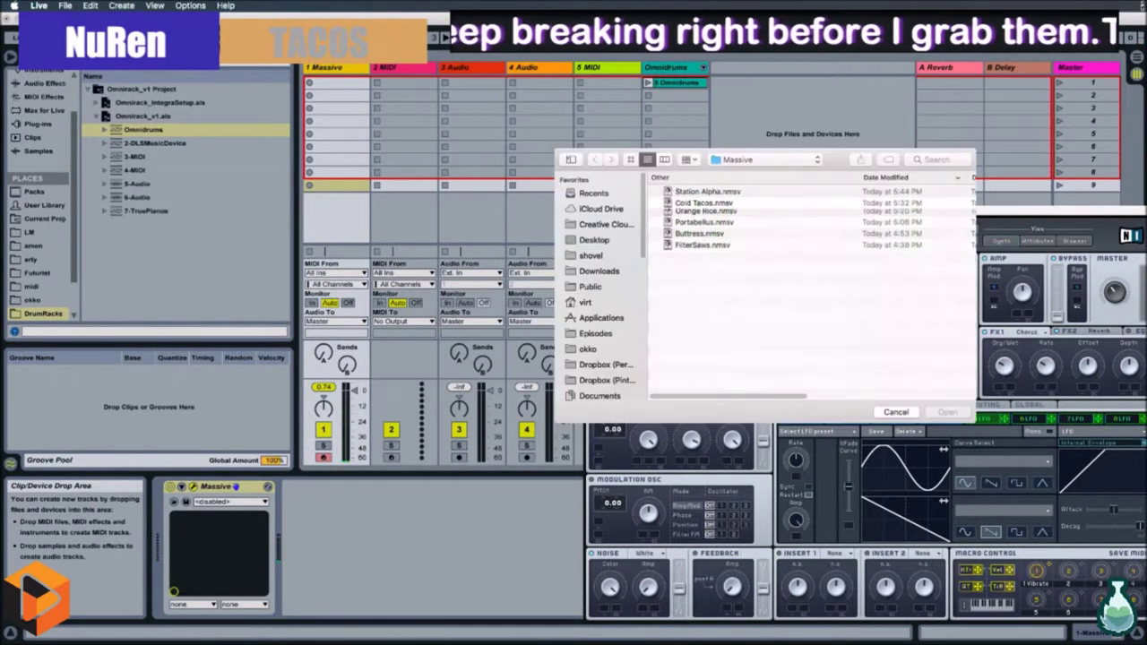
double_click(704, 226)
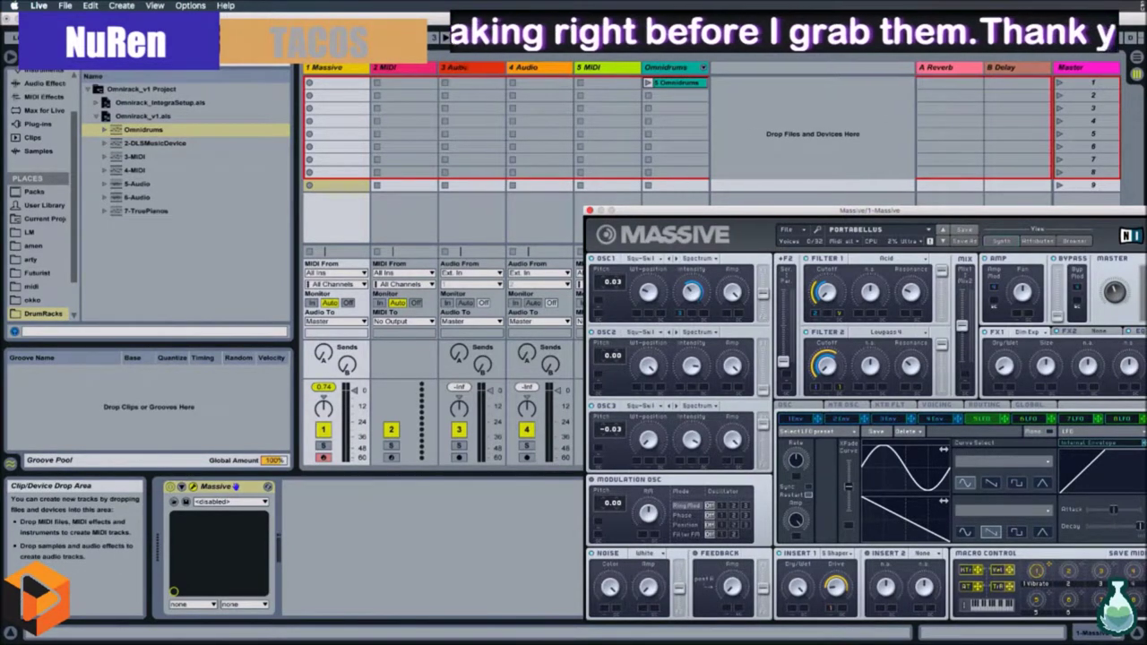
click(789, 229)
click(790, 251)
click(701, 238)
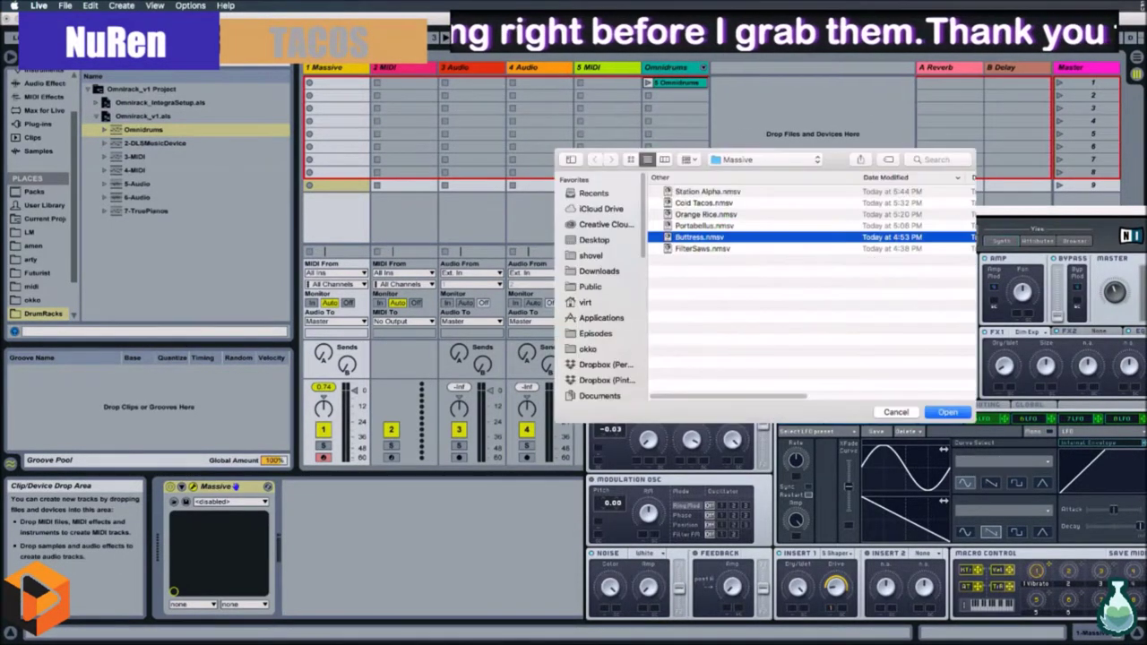
key(Return)
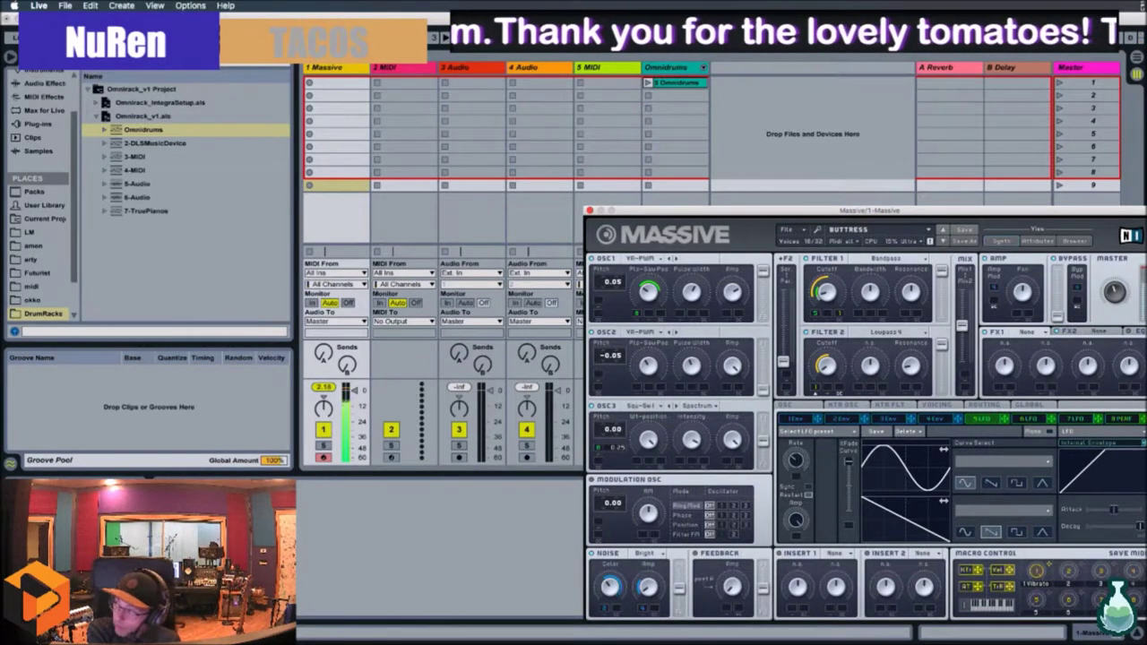
Open FilterSaws.nmsv and Station Alpha.nmsv in turn to audition the last two saved sounds.
click(786, 229)
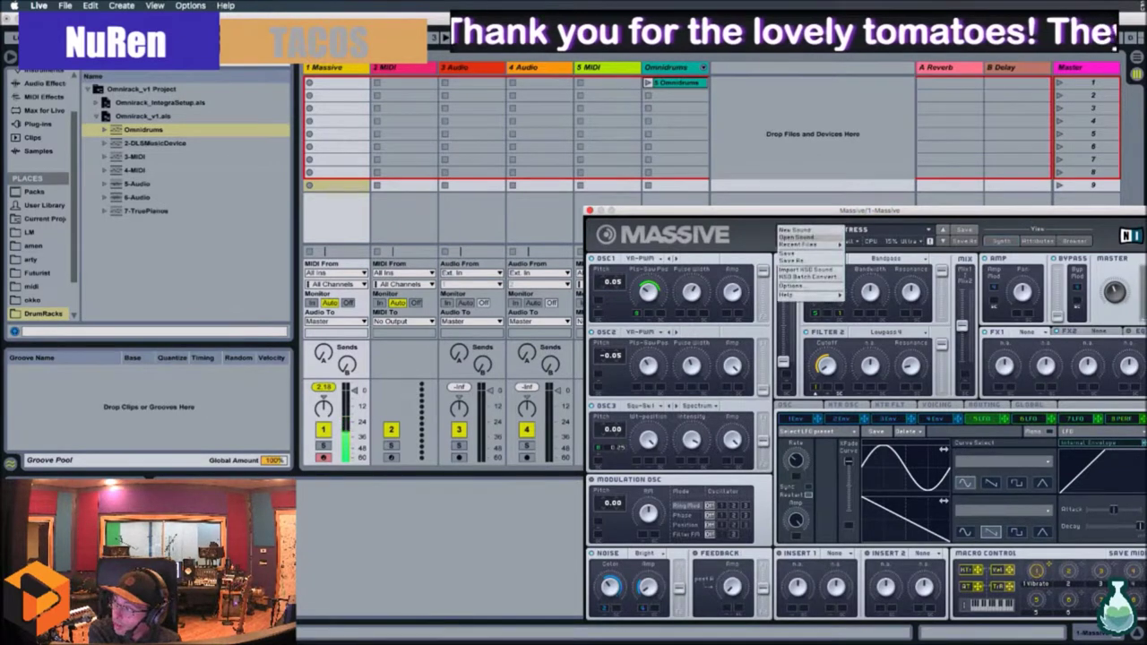
click(797, 238)
double_click(706, 248)
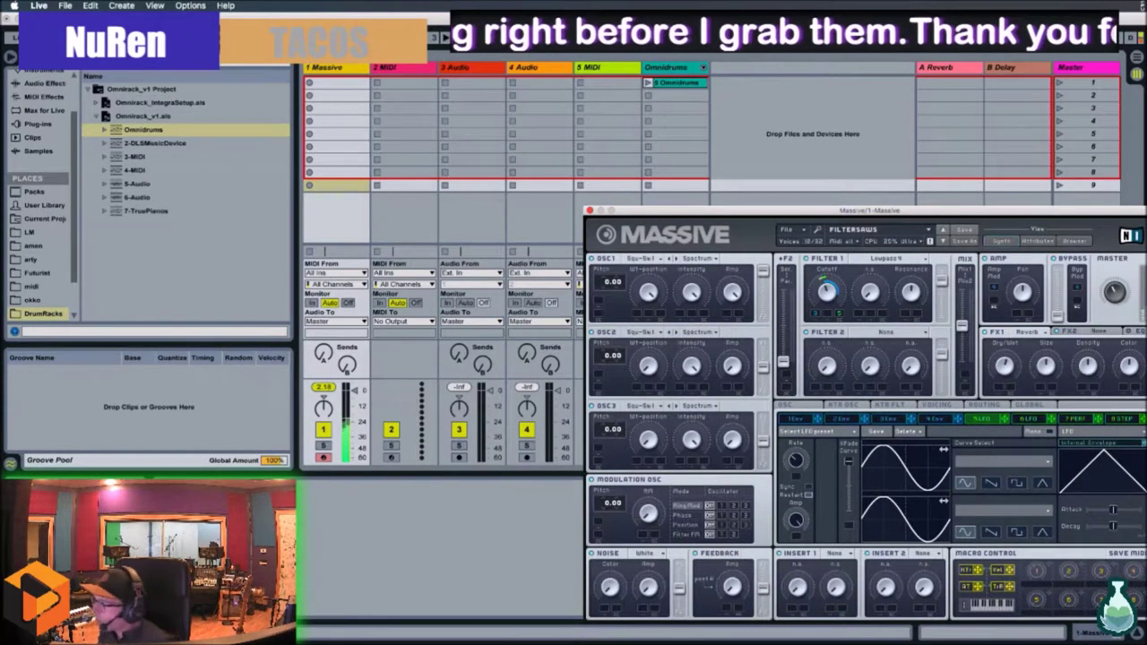
drag(806, 211, 768, 208)
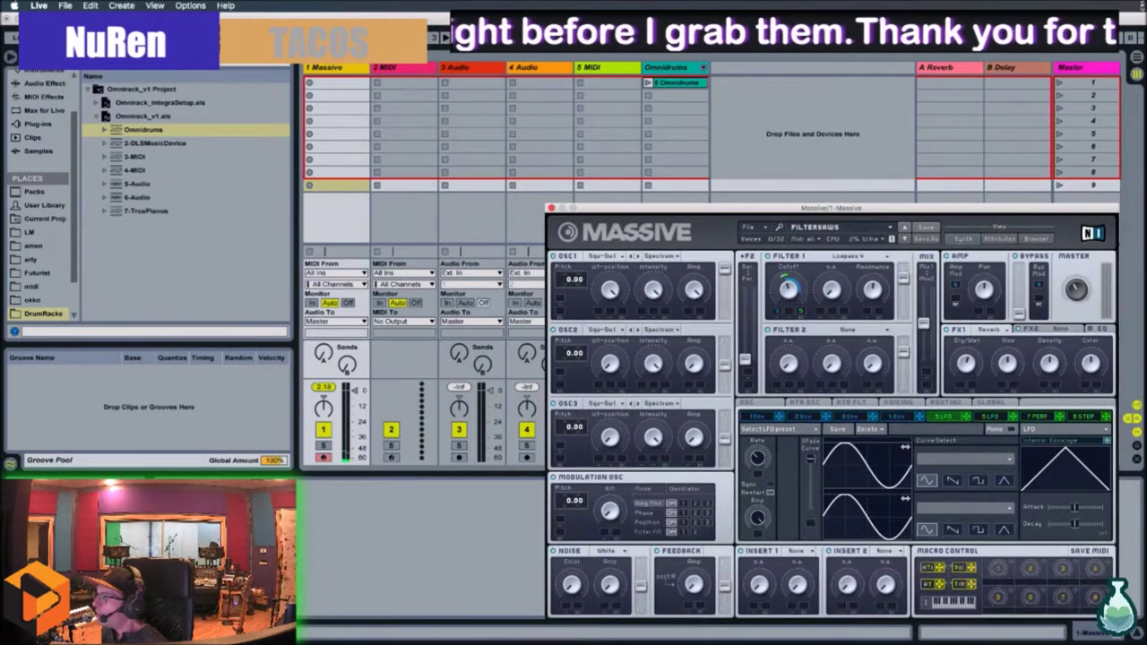
click(749, 227)
click(760, 233)
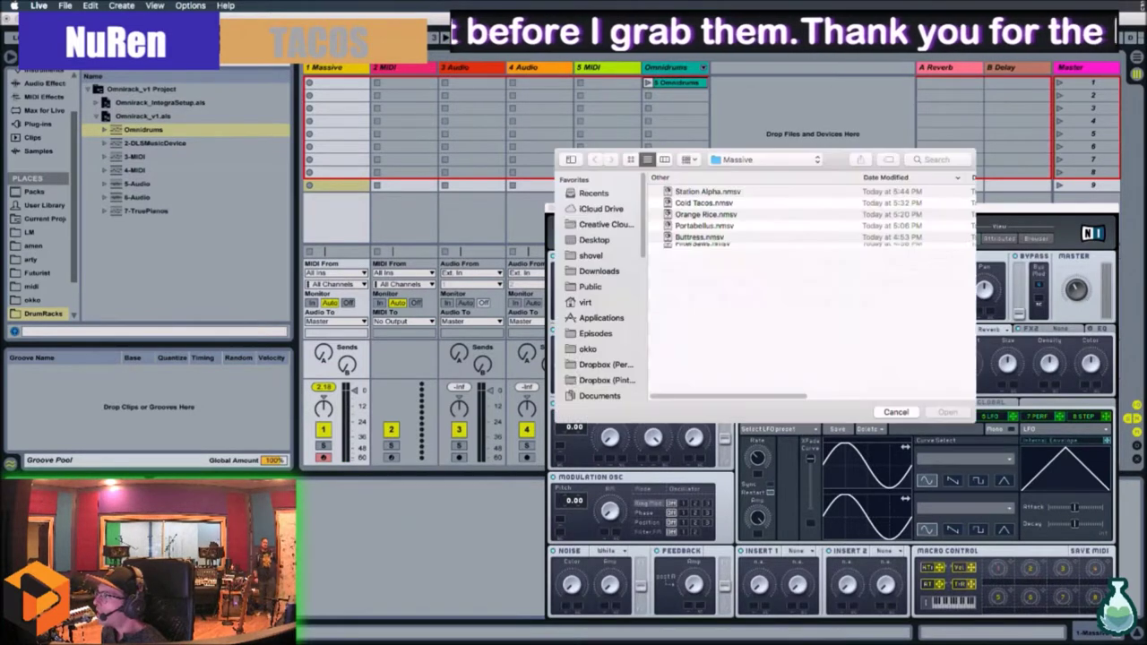
double_click(708, 191)
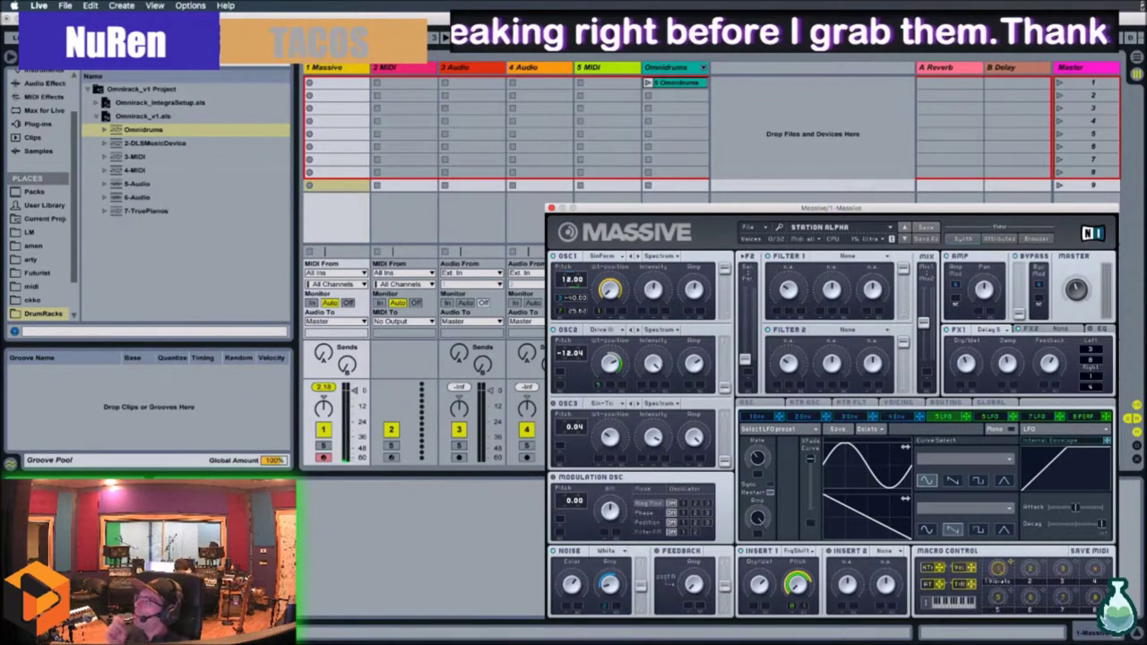
Reposition the synth window over the mixer and start a new, untitled sound.
drag(833, 207, 750, 286)
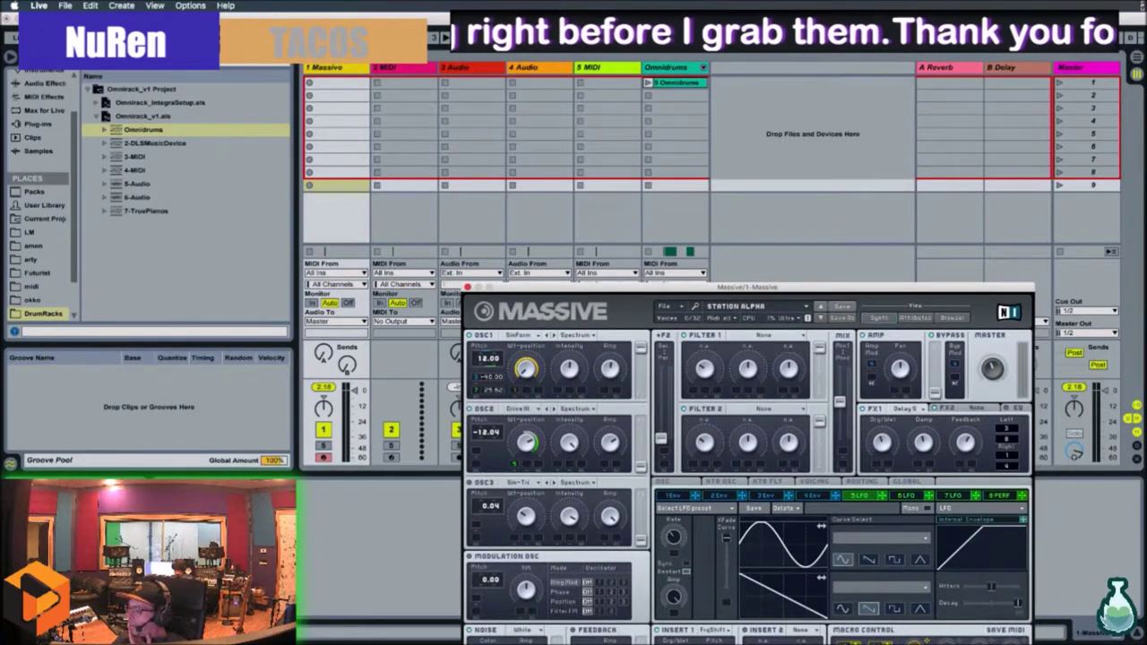
drag(750, 286, 802, 289)
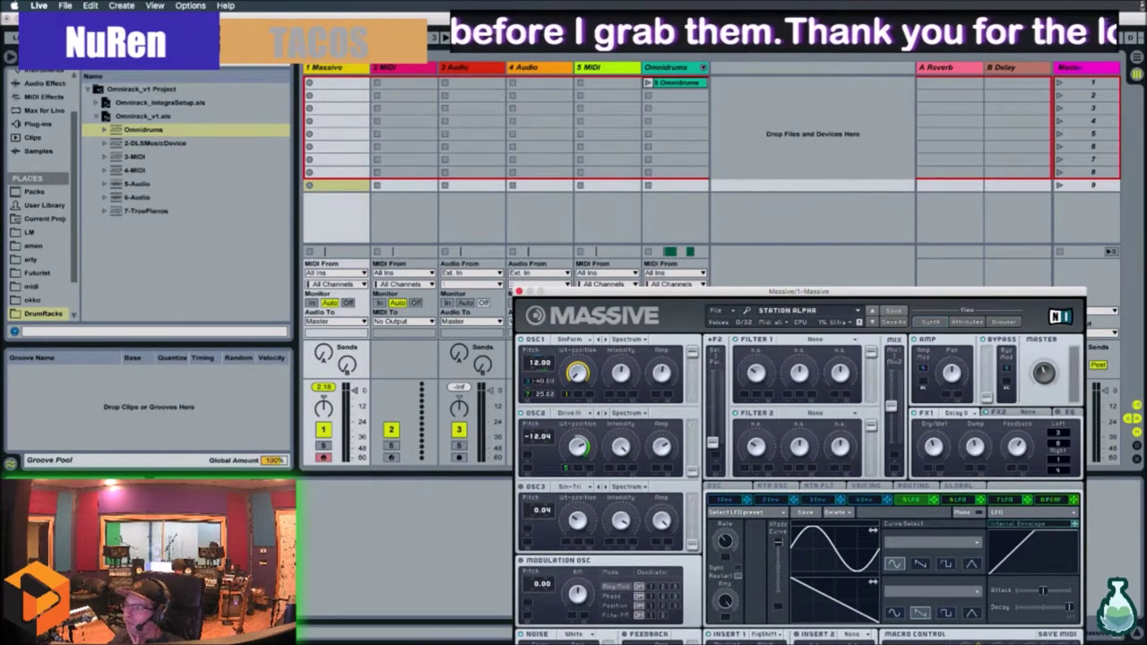
click(718, 311)
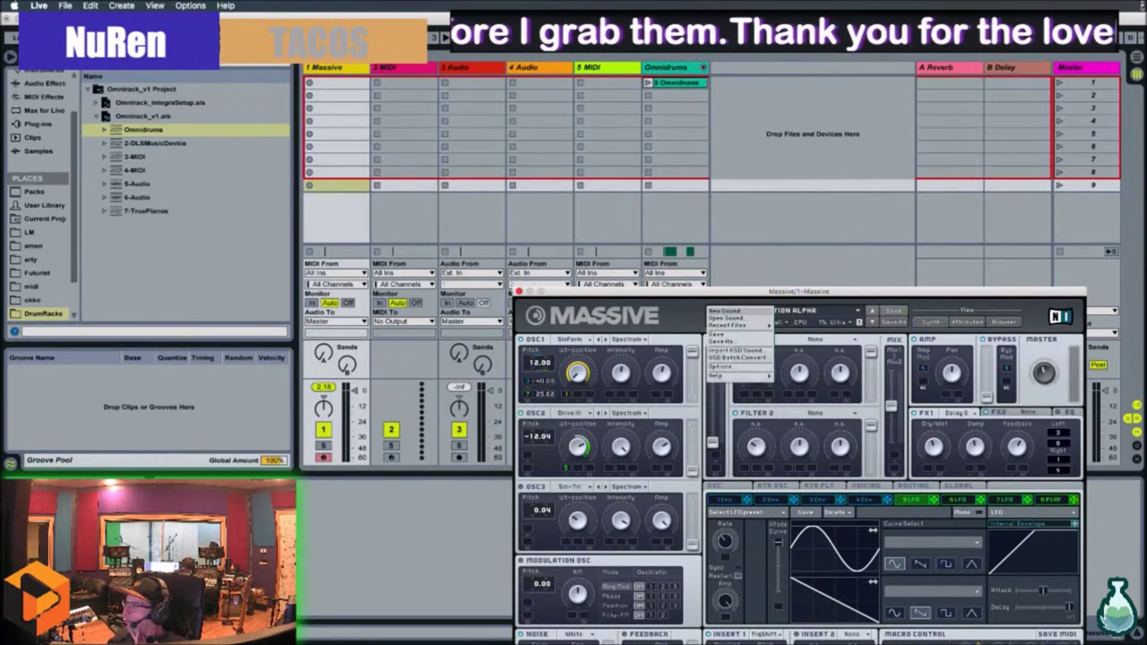
click(727, 311)
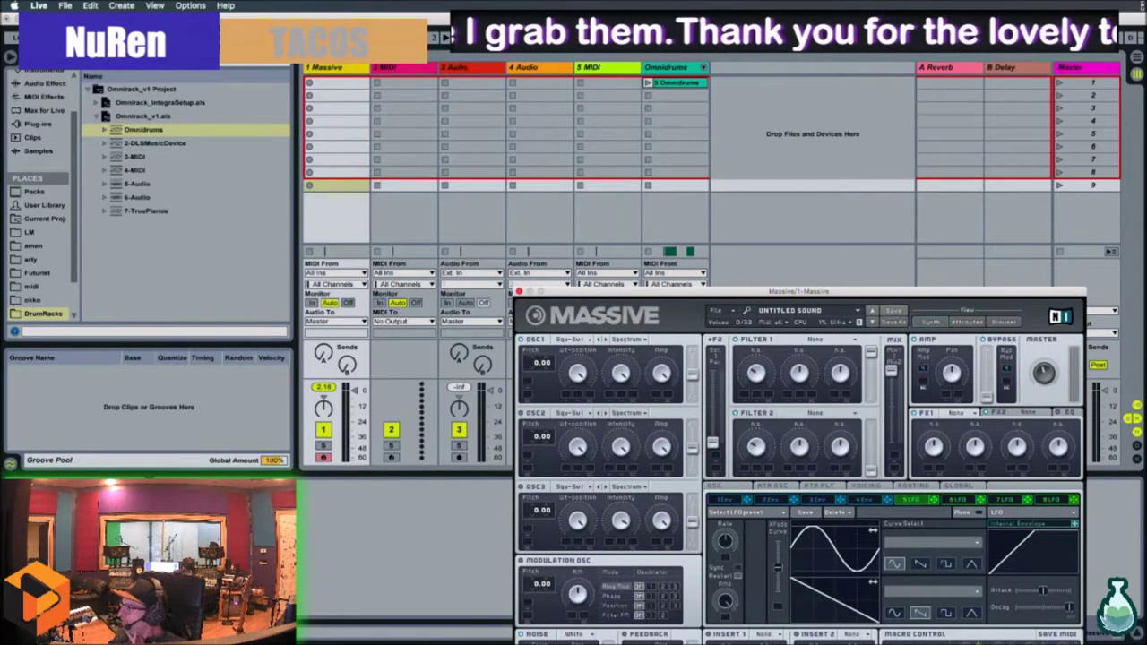
drag(737, 291, 719, 318)
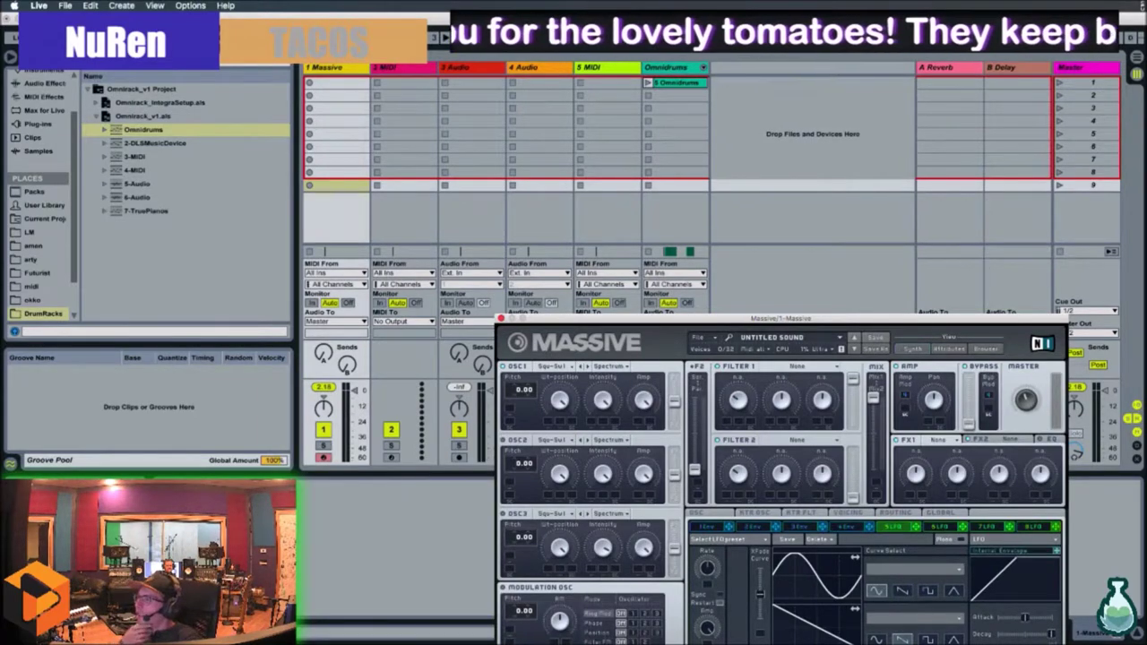
Switch the OSC1 wavetable to SinForm.
drag(781, 318, 740, 334)
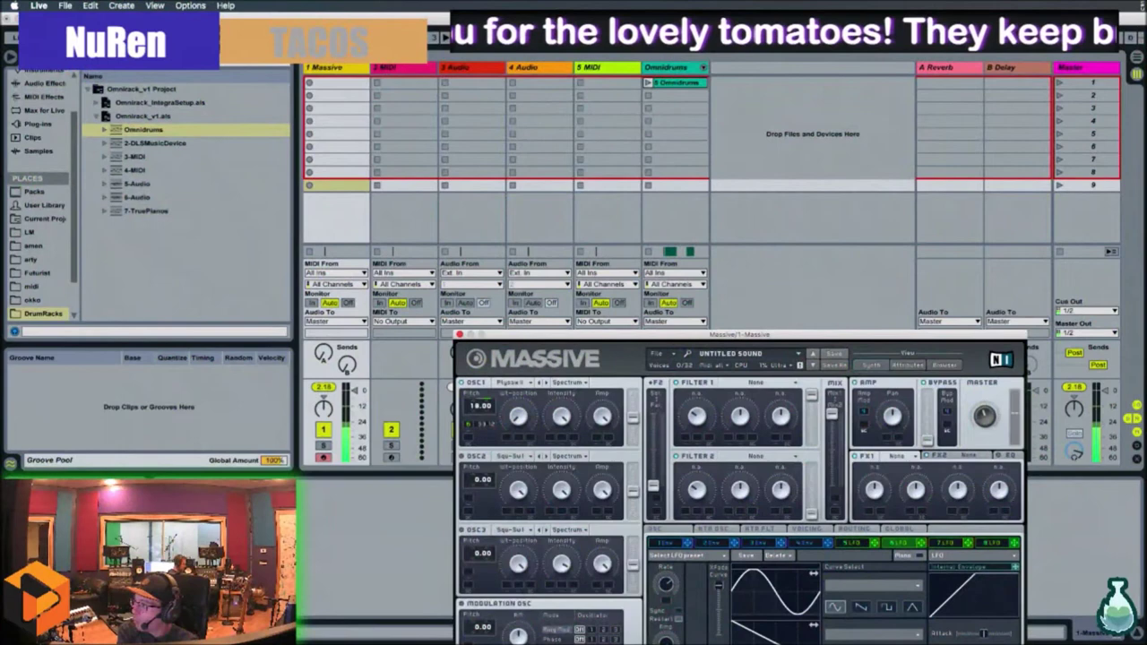
click(546, 383)
click(545, 383)
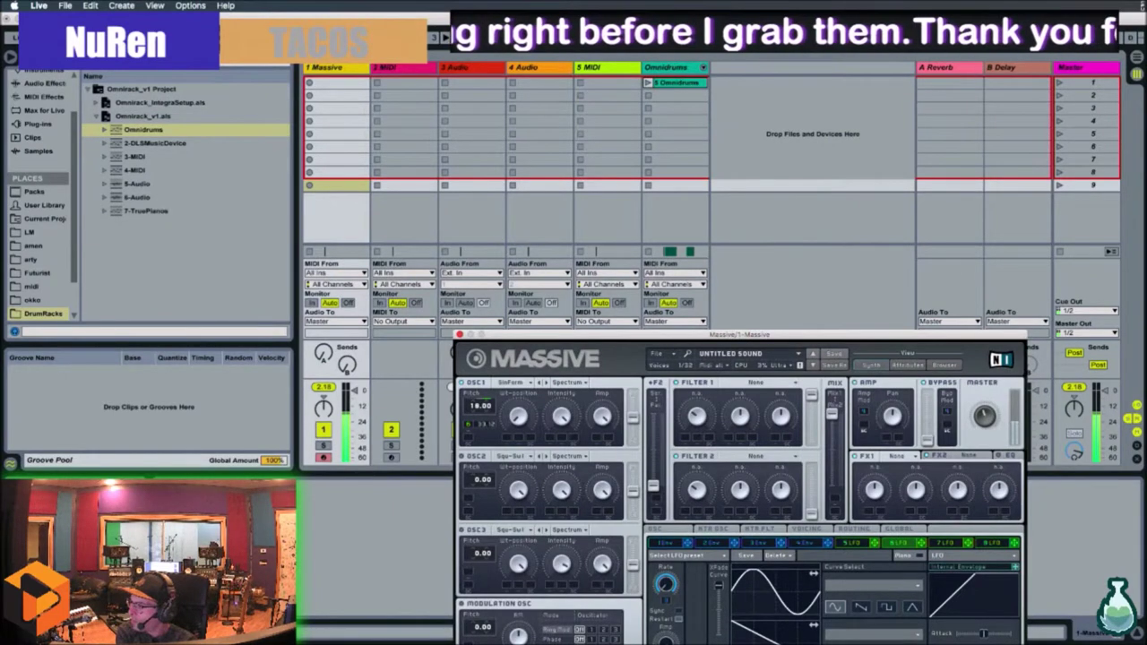
Shape envelope 3 into a quick pluck by lowering its level after the decay and shortening its attack.
click(757, 543)
drag(811, 637, 810, 644)
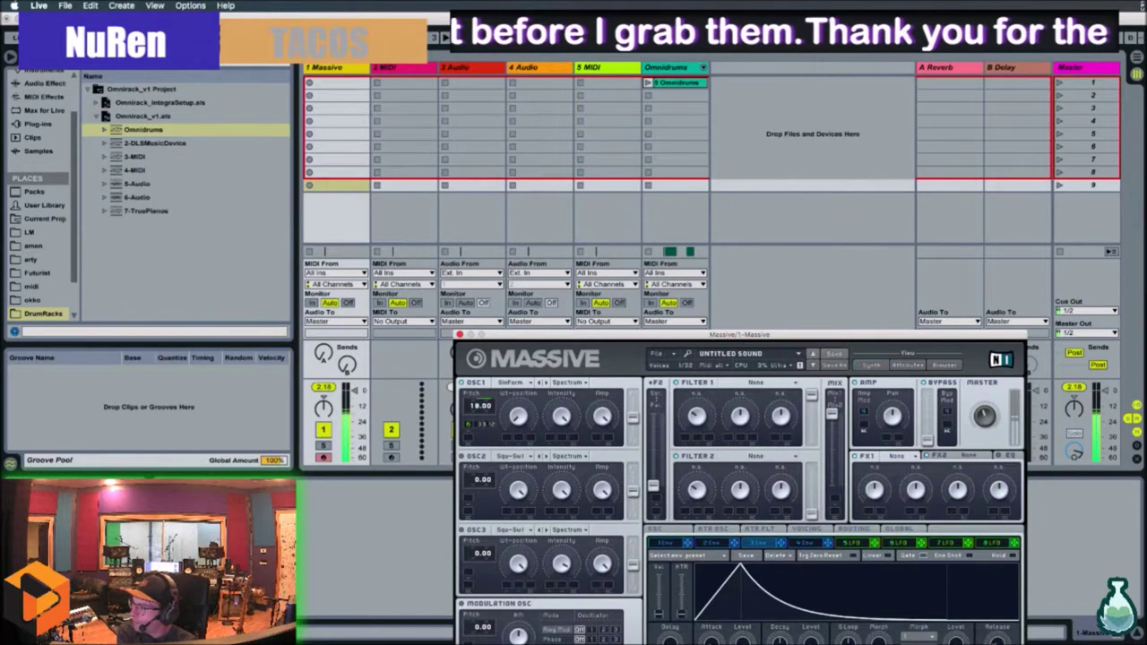
drag(713, 638, 713, 644)
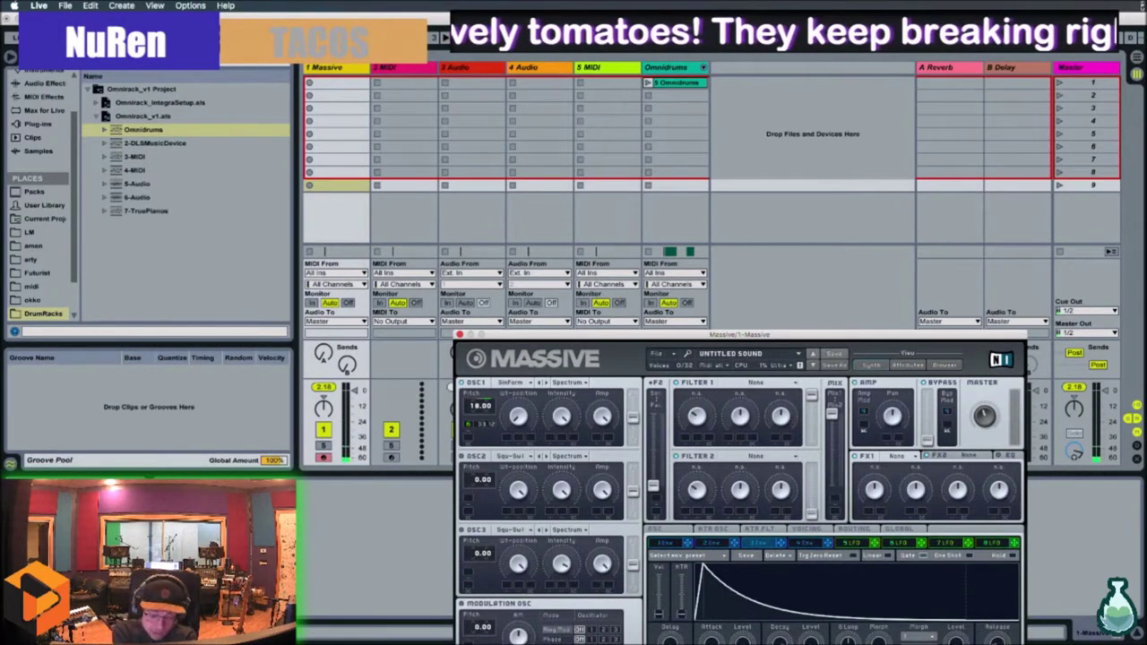
Set the OSC1 pitch to 48.00 and bring up the envelope 4 settings.
drag(475, 406, 475, 385)
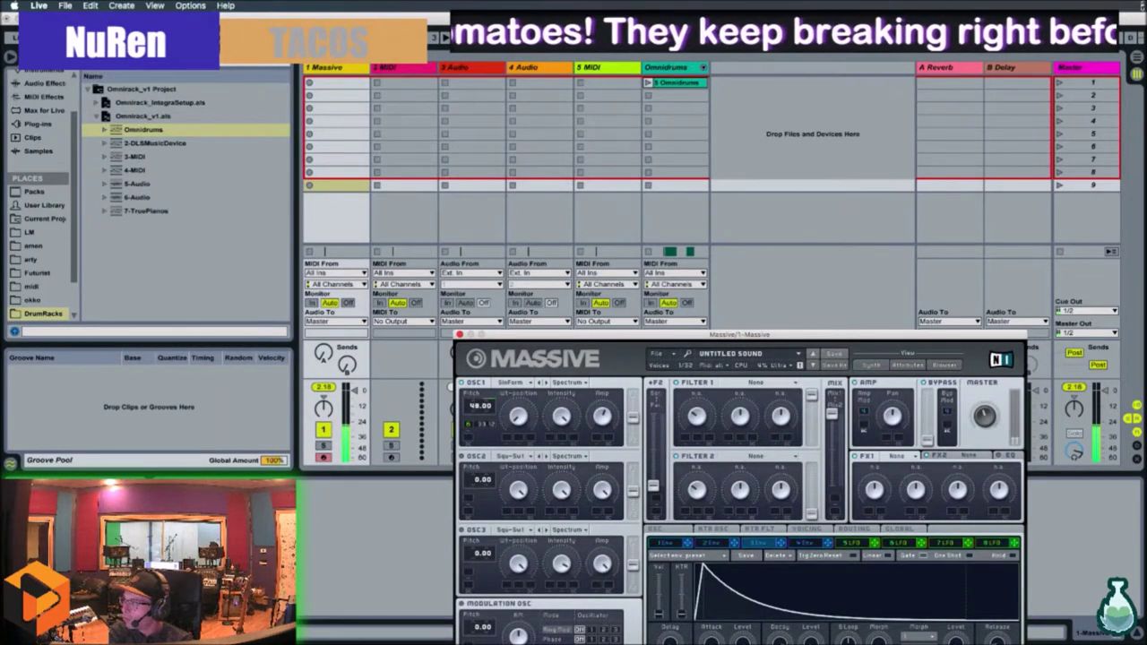
click(805, 543)
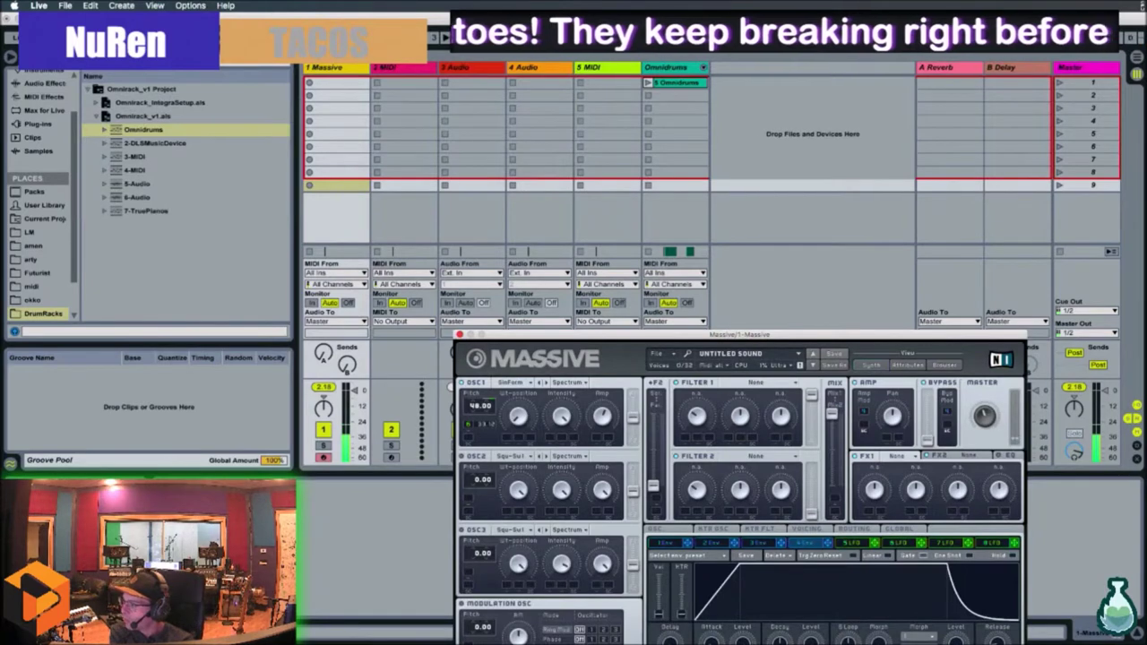
Lower envelope 4's level after the decay to the minimum and lengthen its attack into a slow rise.
drag(811, 638, 811, 644)
mouse_move(712, 638)
mouse_down()
mouse_move(712, 617)
mouse_move(713, 644)
mouse_up()
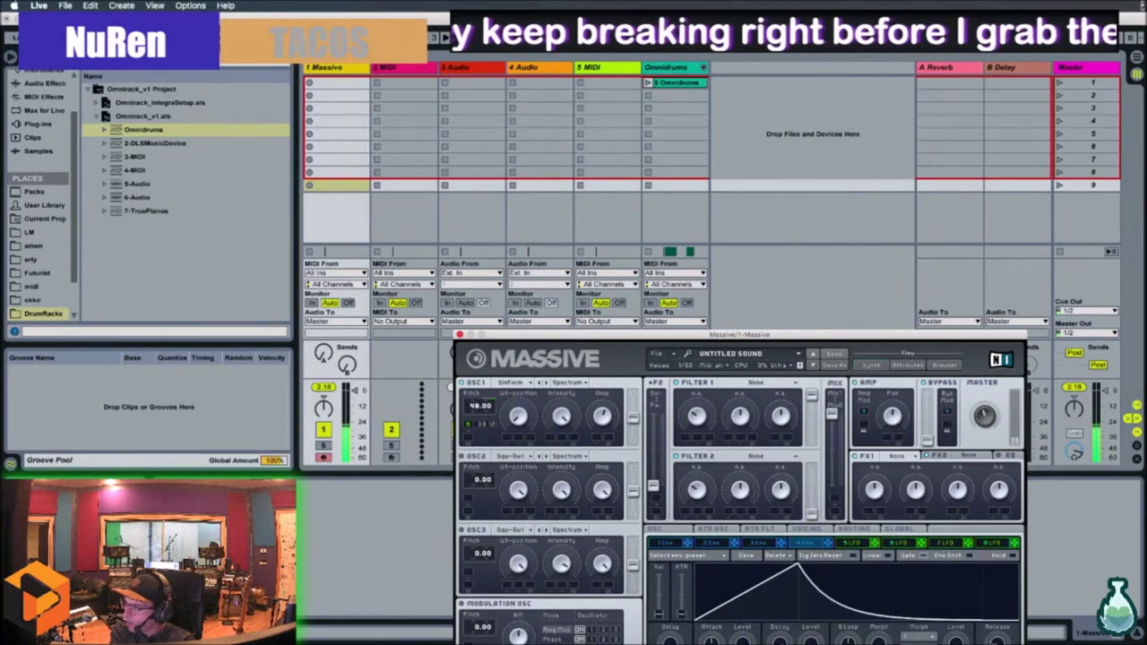
drag(712, 639, 713, 633)
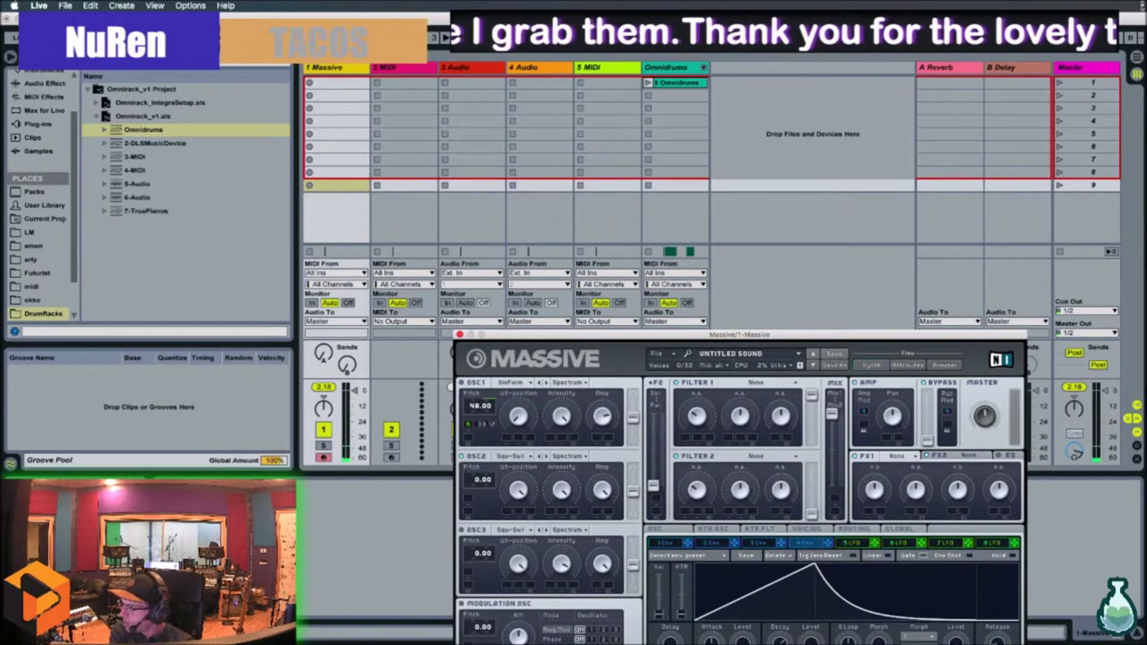
Raise the LFO 5 crossfade fully toward its first curve, and compare its settings with envelope 1 and LFO 6.
click(851, 544)
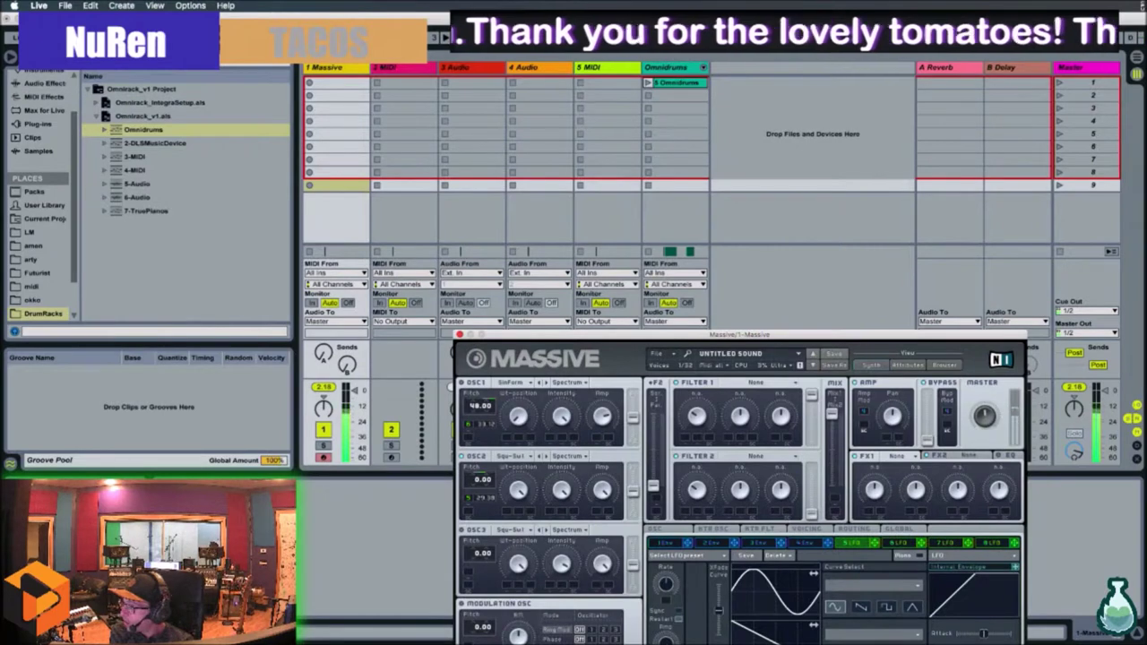
drag(719, 610, 719, 585)
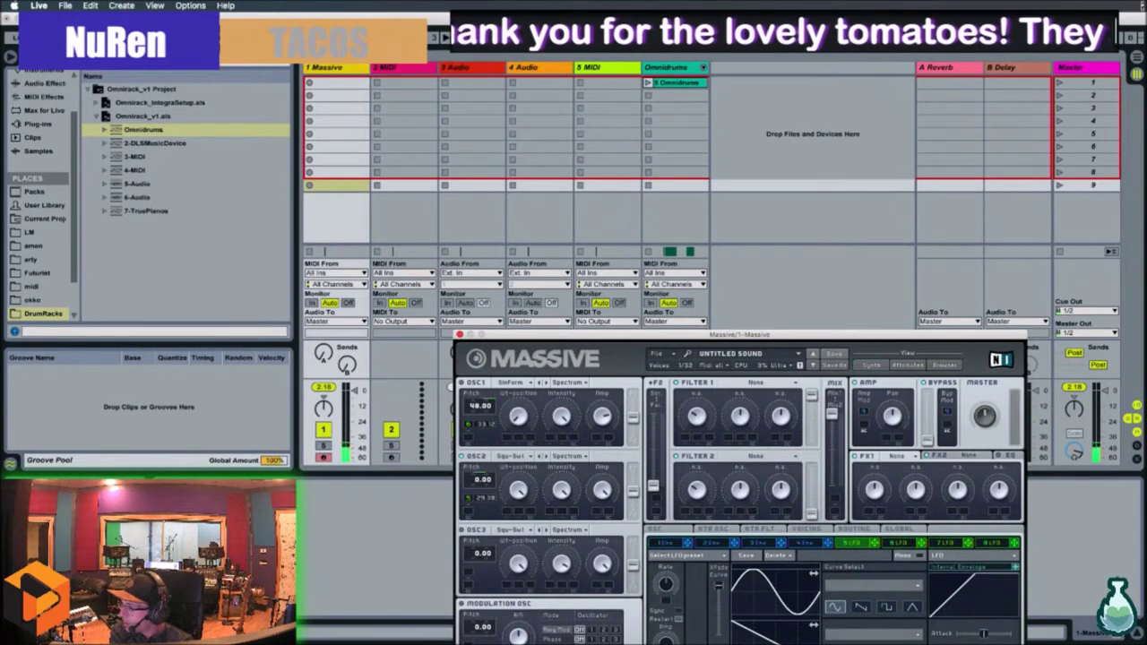
click(665, 543)
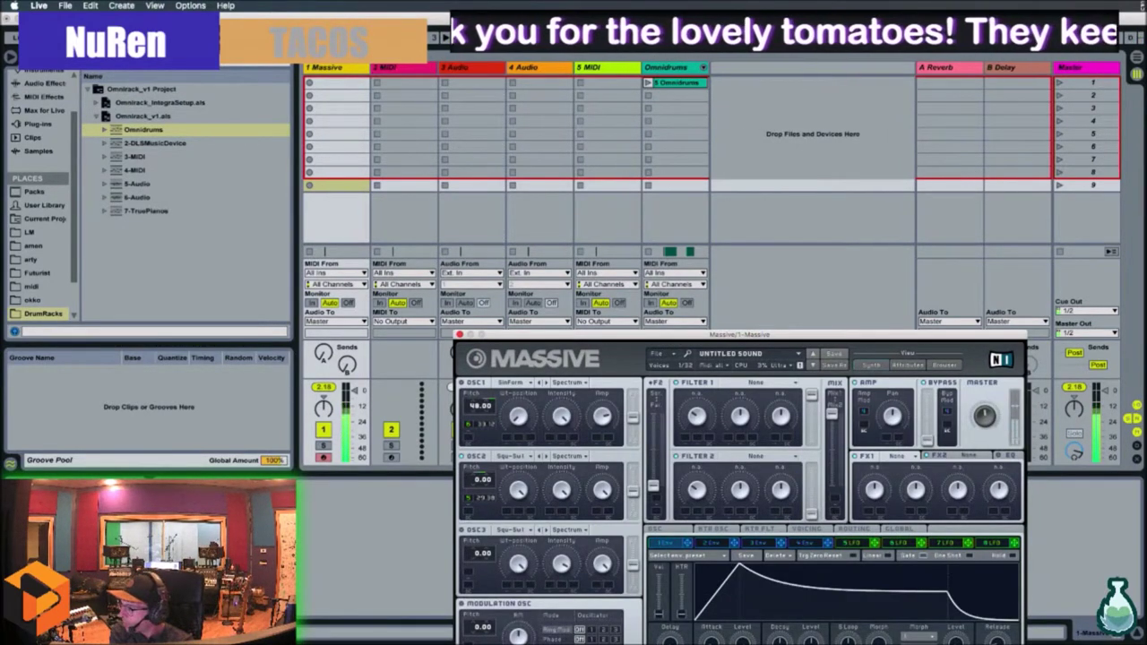
click(851, 543)
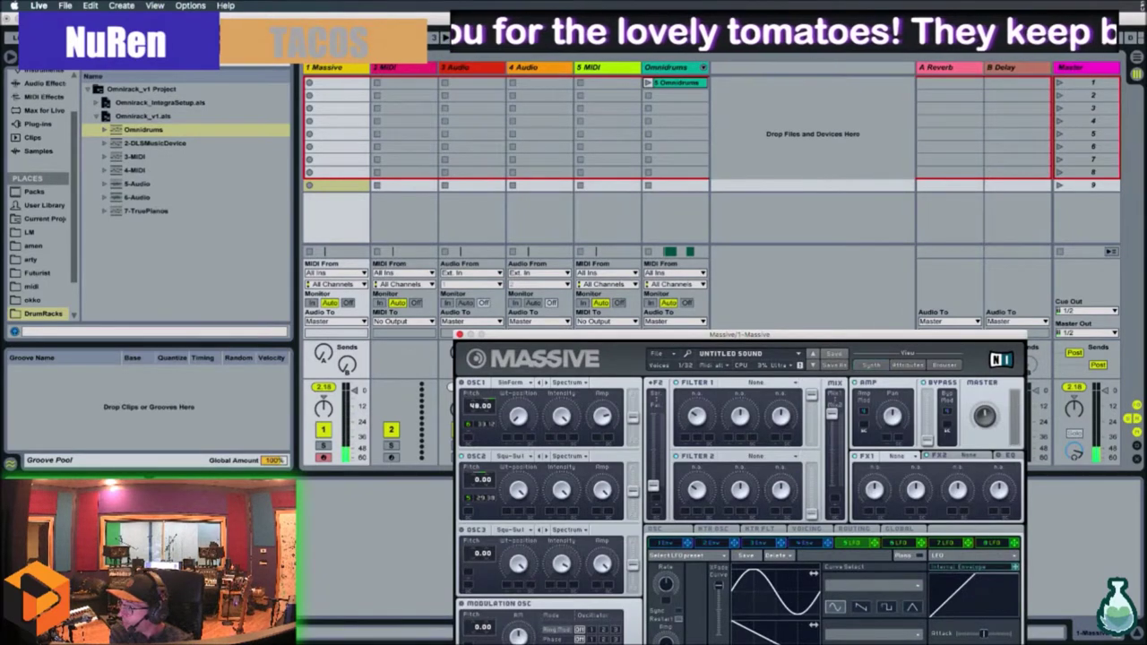
click(896, 543)
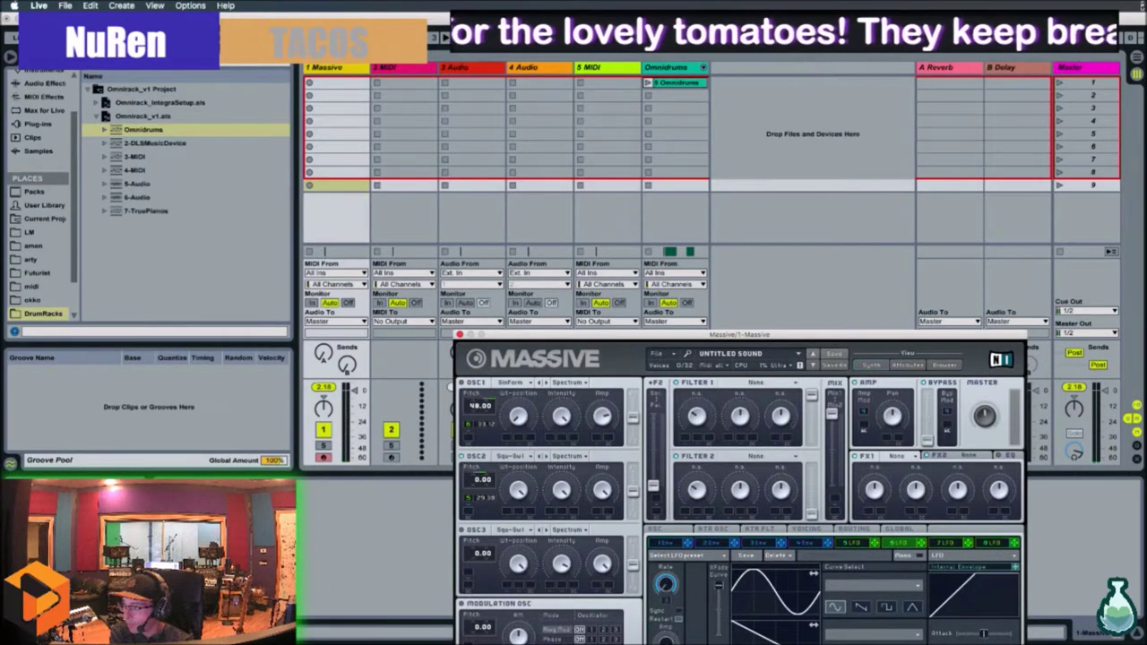
click(851, 543)
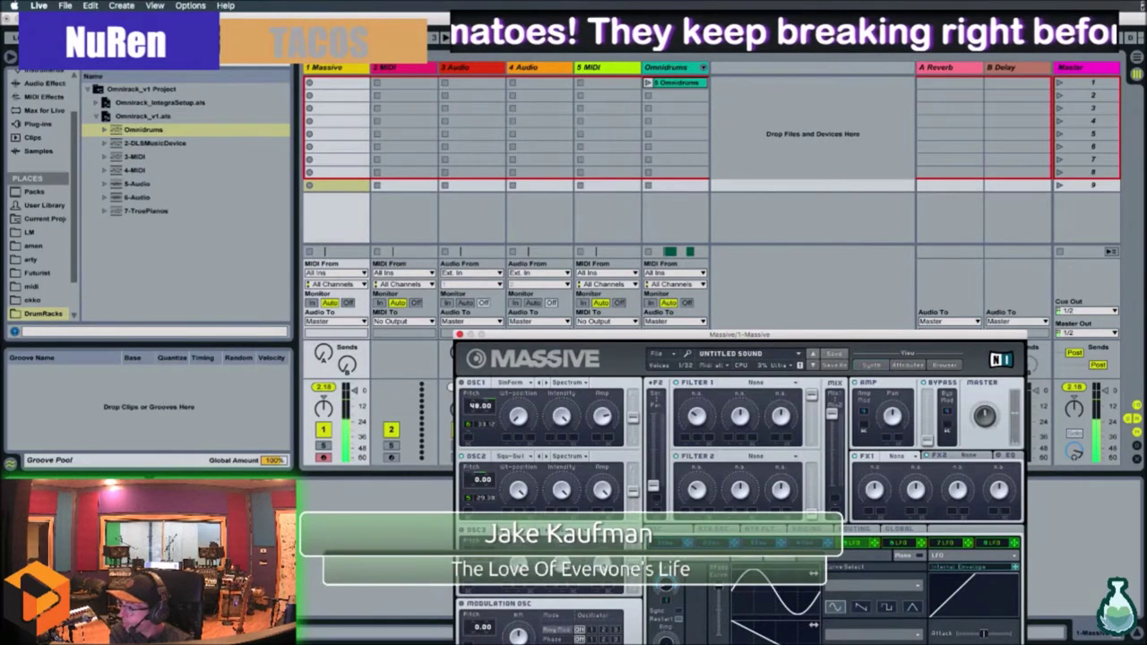
Lengthen the envelope's attack further and raise its level after the decay to the maximum.
click(805, 543)
drag(711, 638, 710, 600)
drag(811, 638, 811, 596)
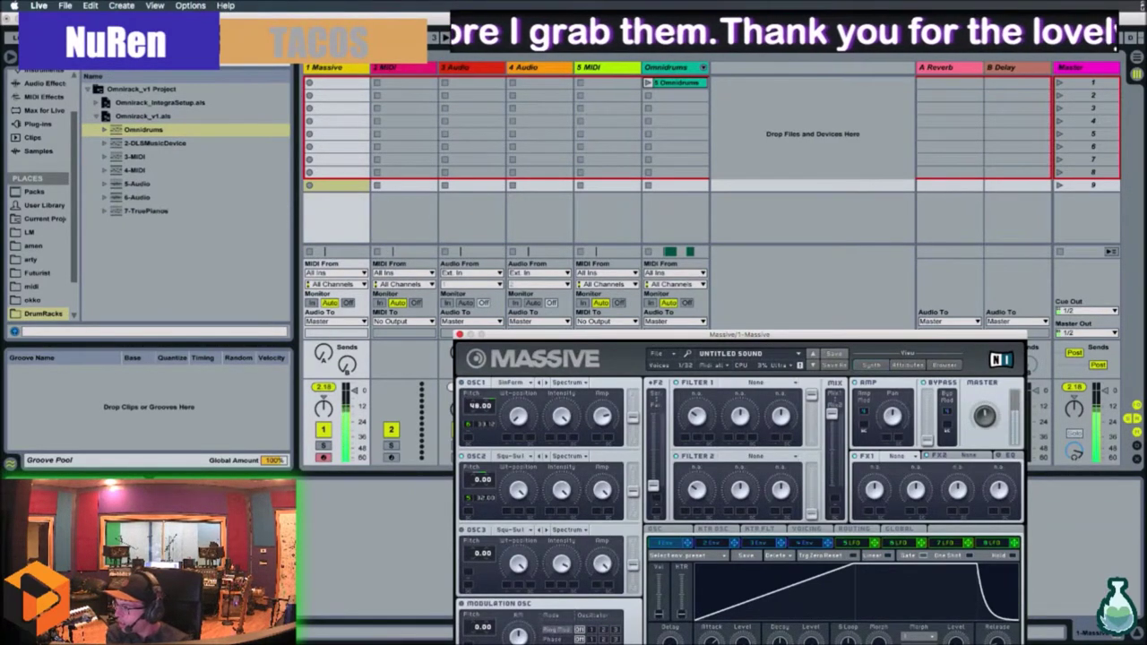
Lengthen envelope 4's attack slightly, checking the LFO 5 settings before and after the adjustment.
click(852, 543)
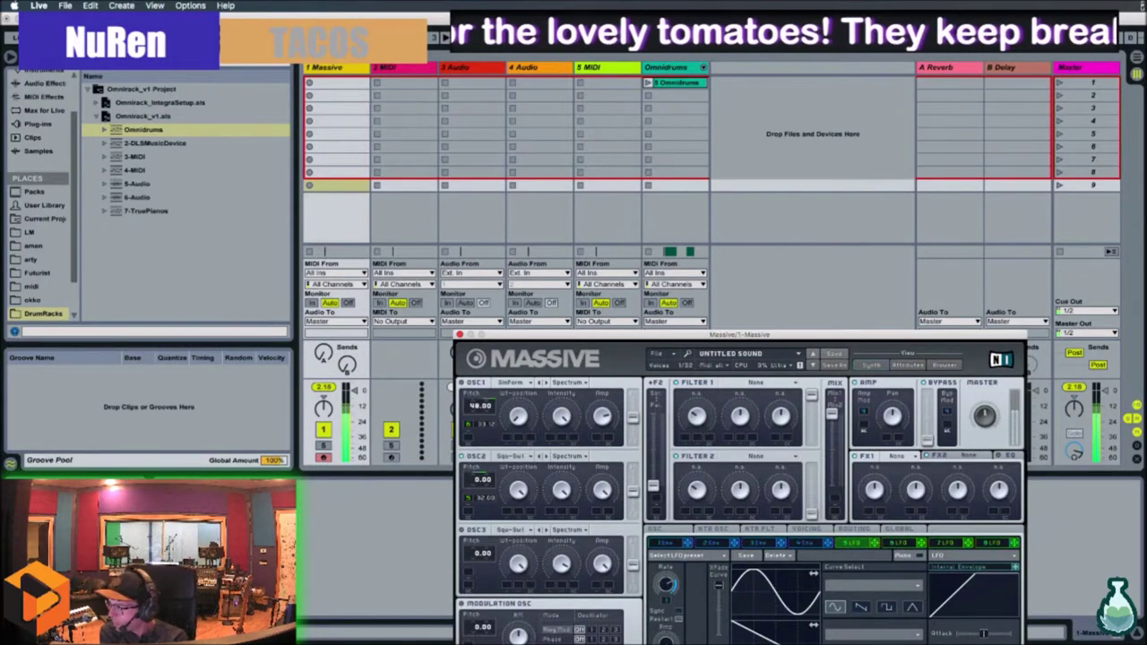
click(804, 543)
drag(711, 641, 711, 630)
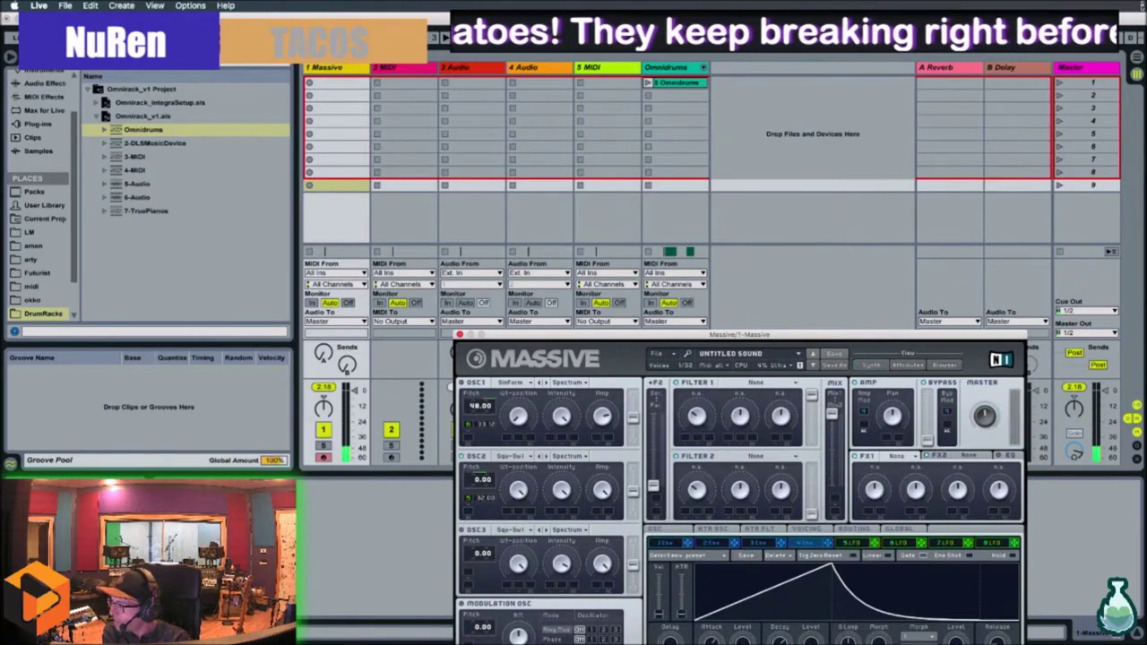
click(852, 543)
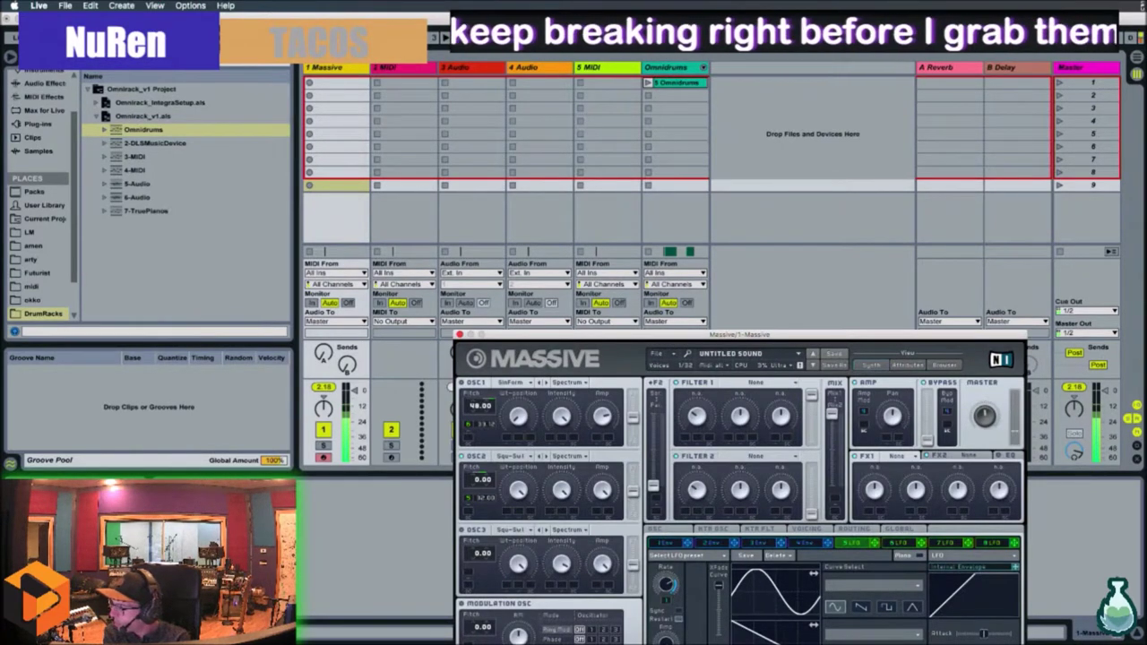
click(805, 543)
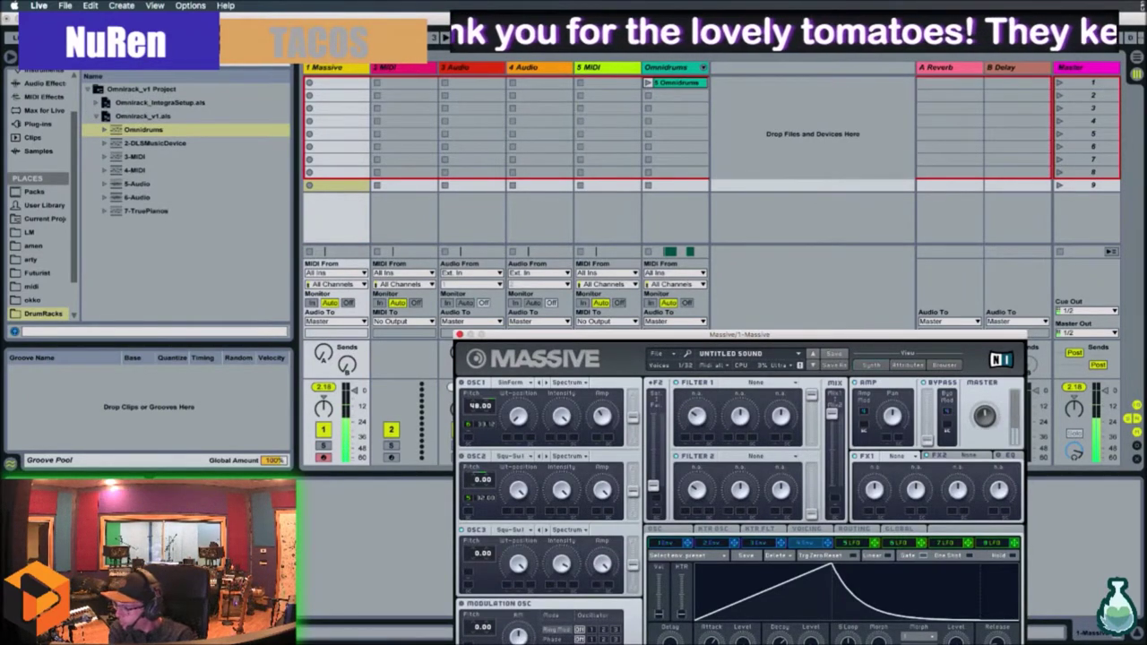
Remove the modulation assigned to the vibrato rate in the oscillator settings.
click(657, 528)
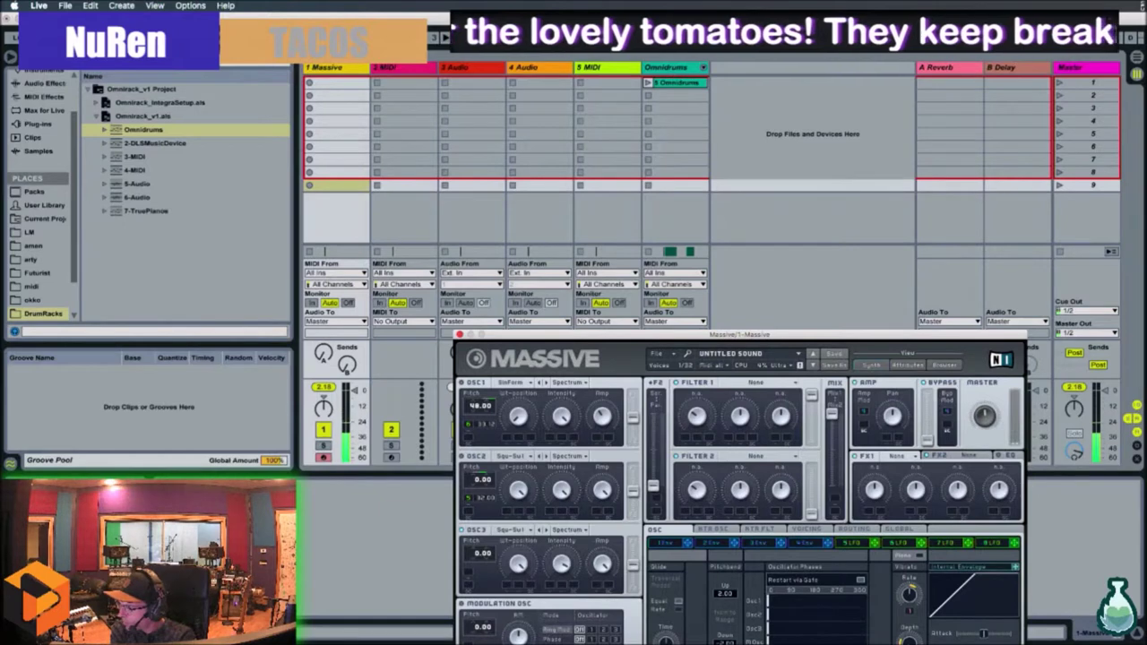
right_click(908, 612)
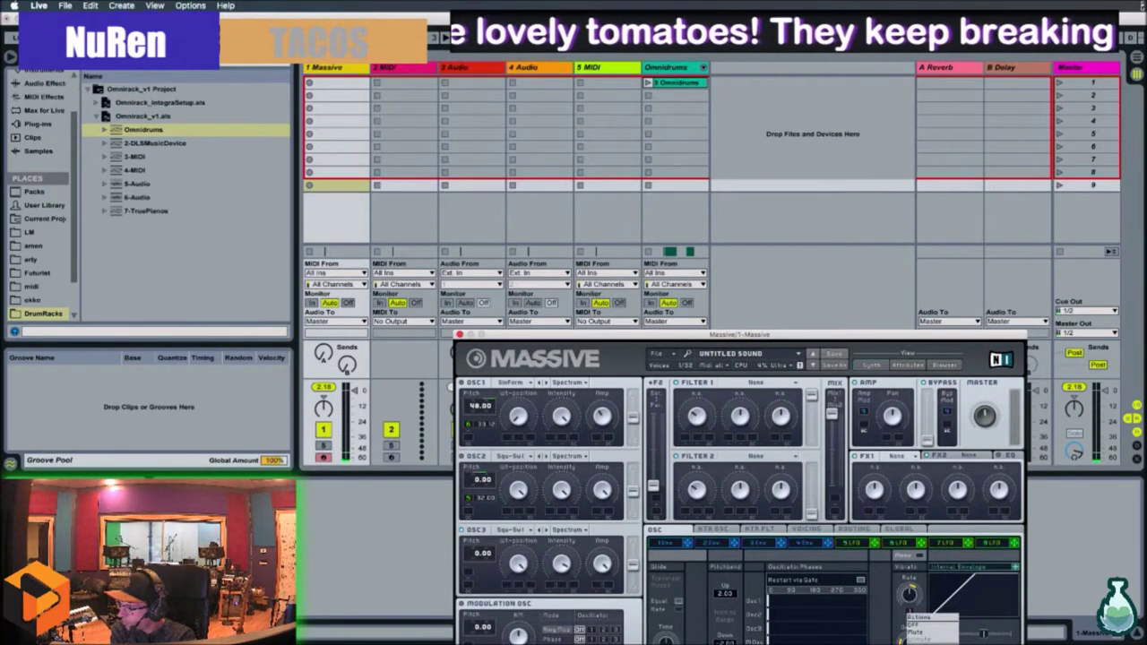
click(916, 625)
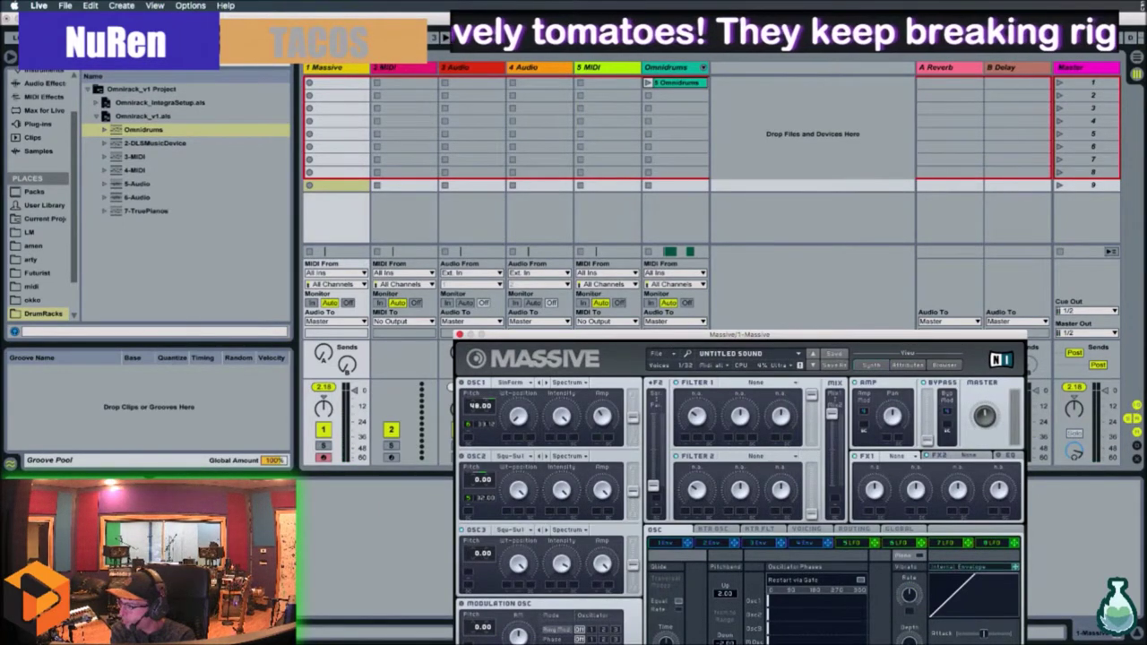
In the voicing settings, use 3 unison voices and enable the Pitch Cutoff spread with a slightly increased amount.
click(713, 528)
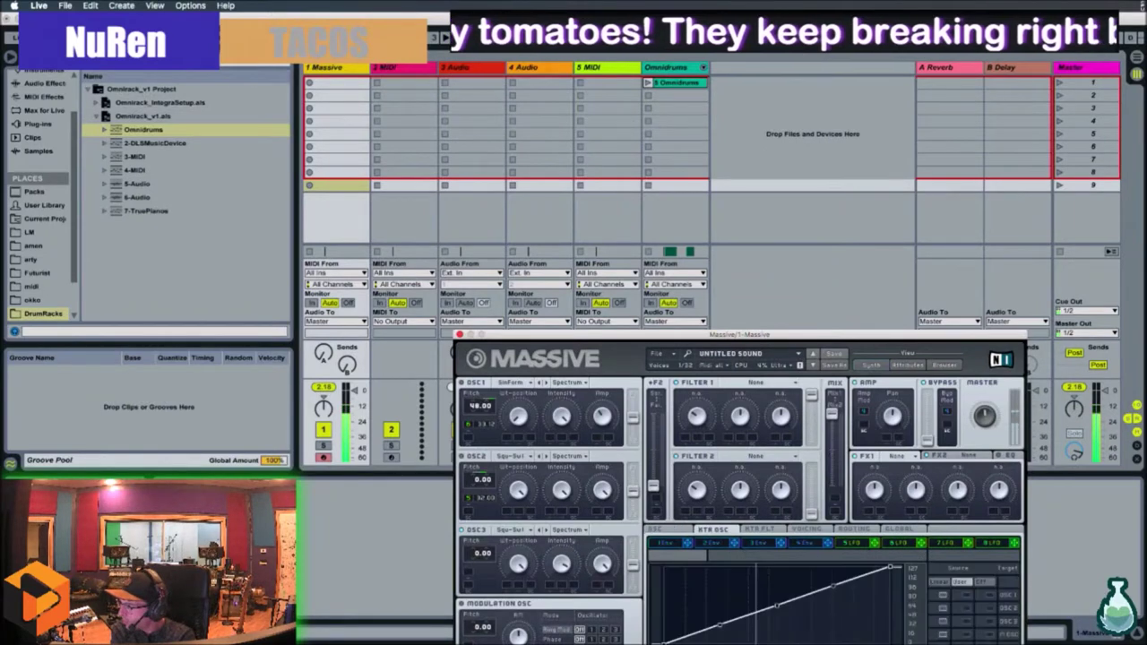
click(760, 529)
click(807, 528)
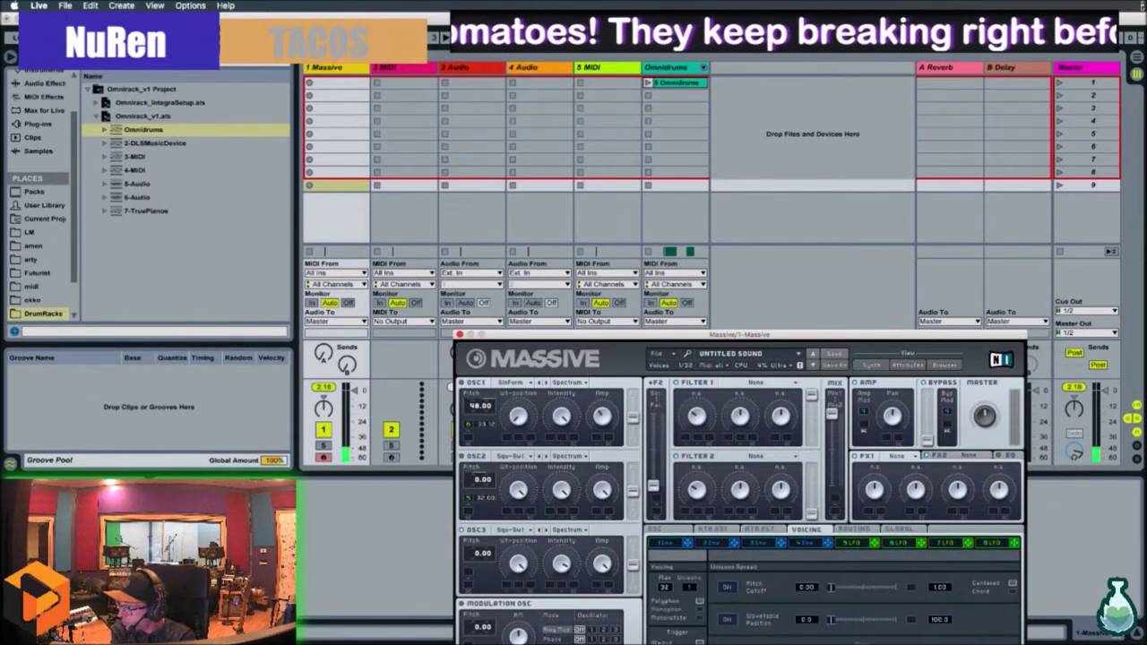
click(727, 588)
drag(831, 588, 844, 588)
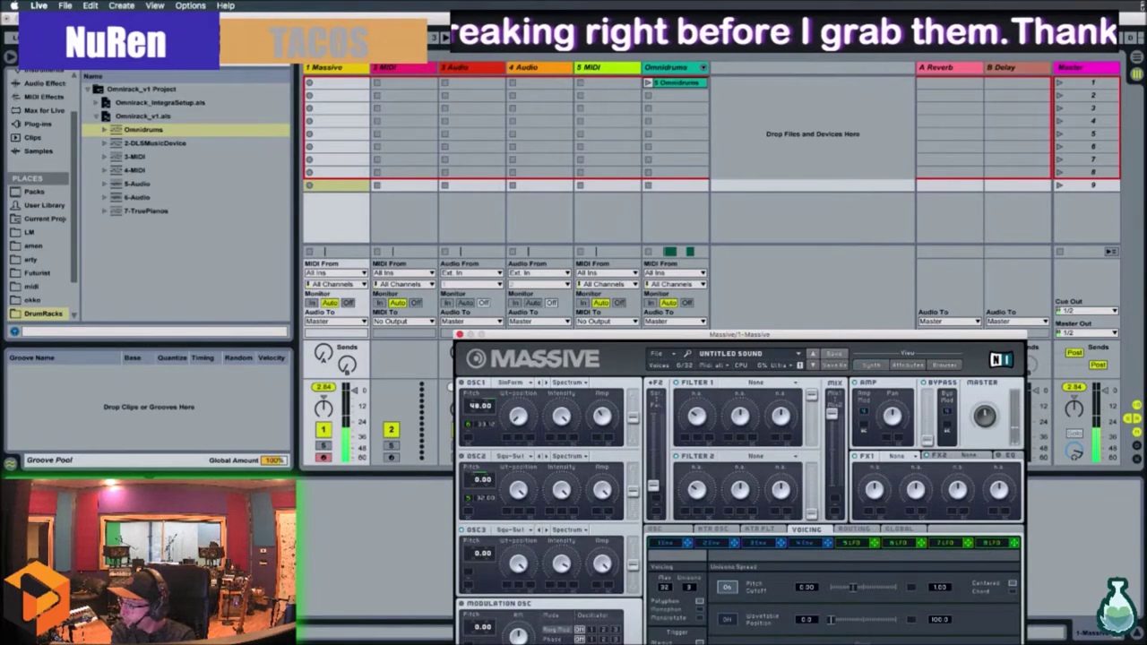
click(727, 588)
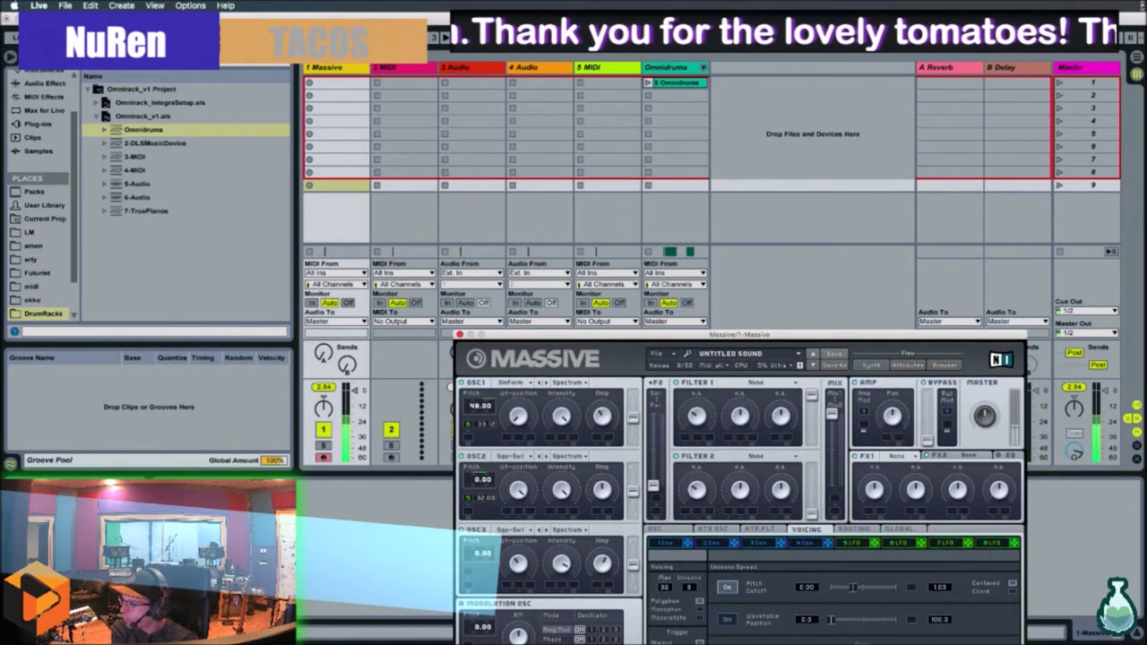
Review the envelope curves, and try tempo sync on the LFO 5 rate before switching it back off.
click(802, 543)
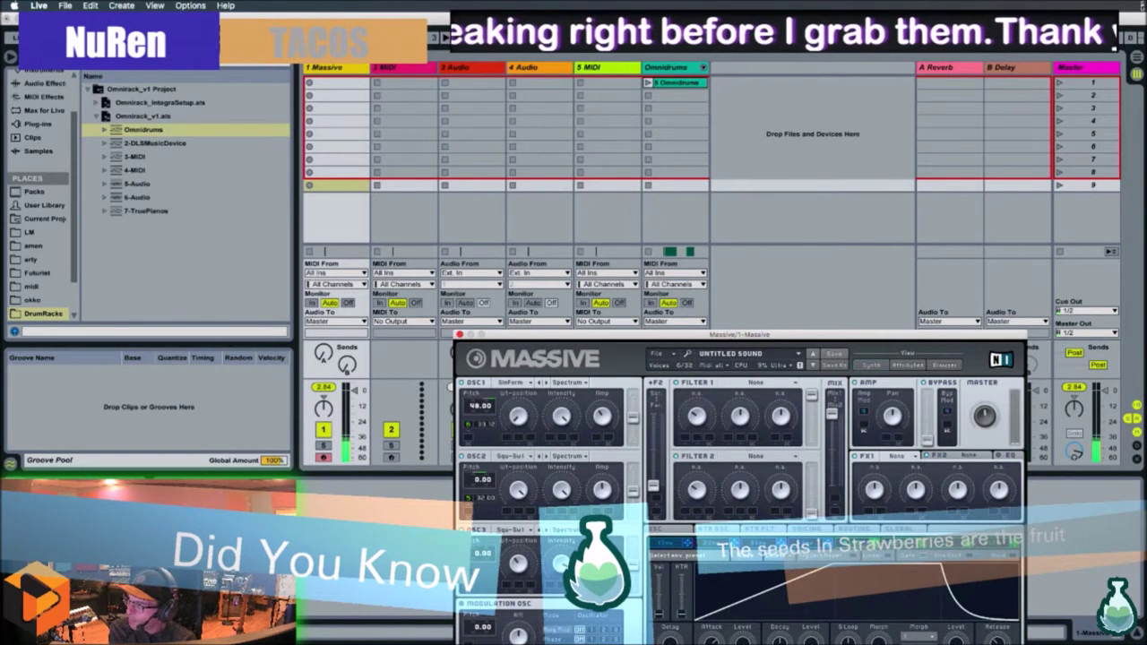
click(851, 543)
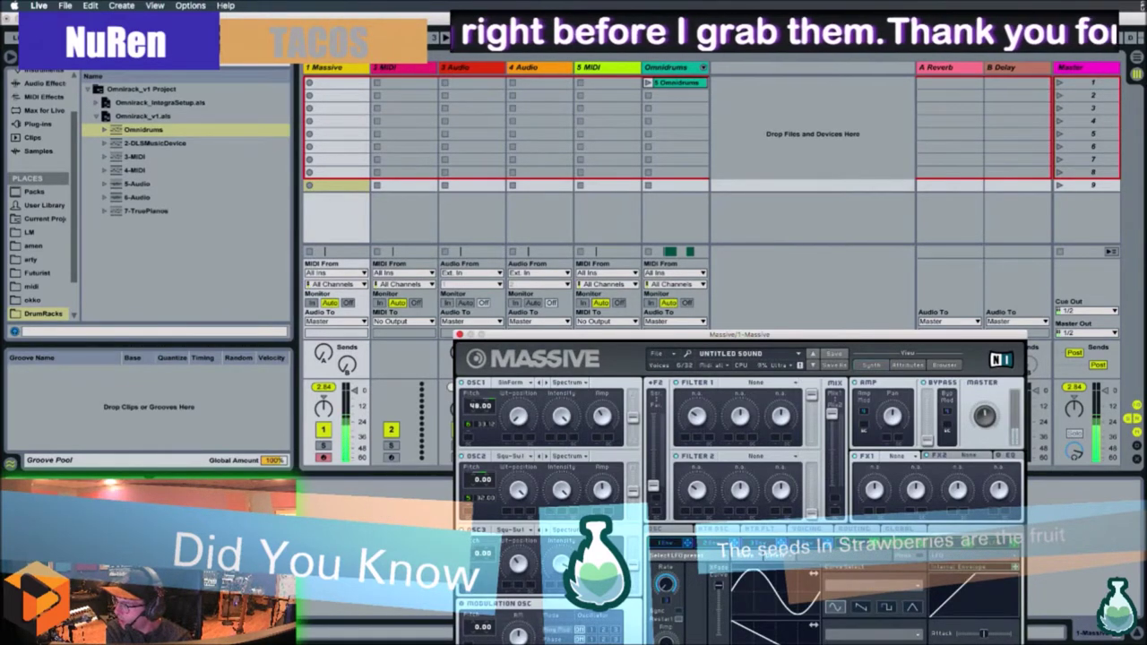
click(805, 543)
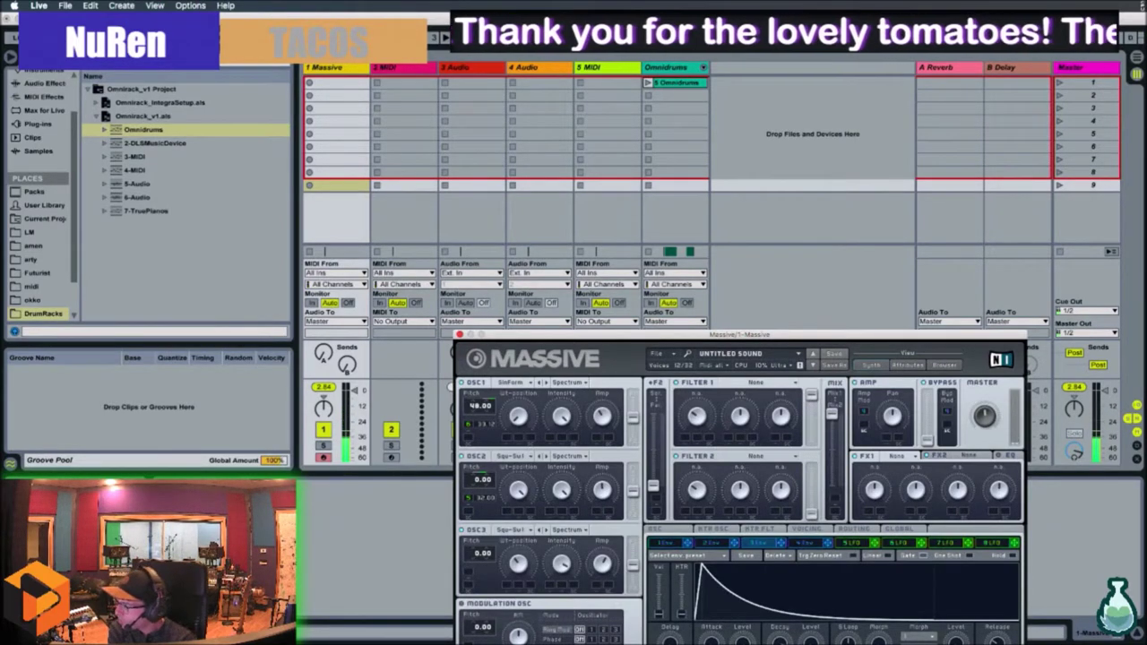
click(851, 543)
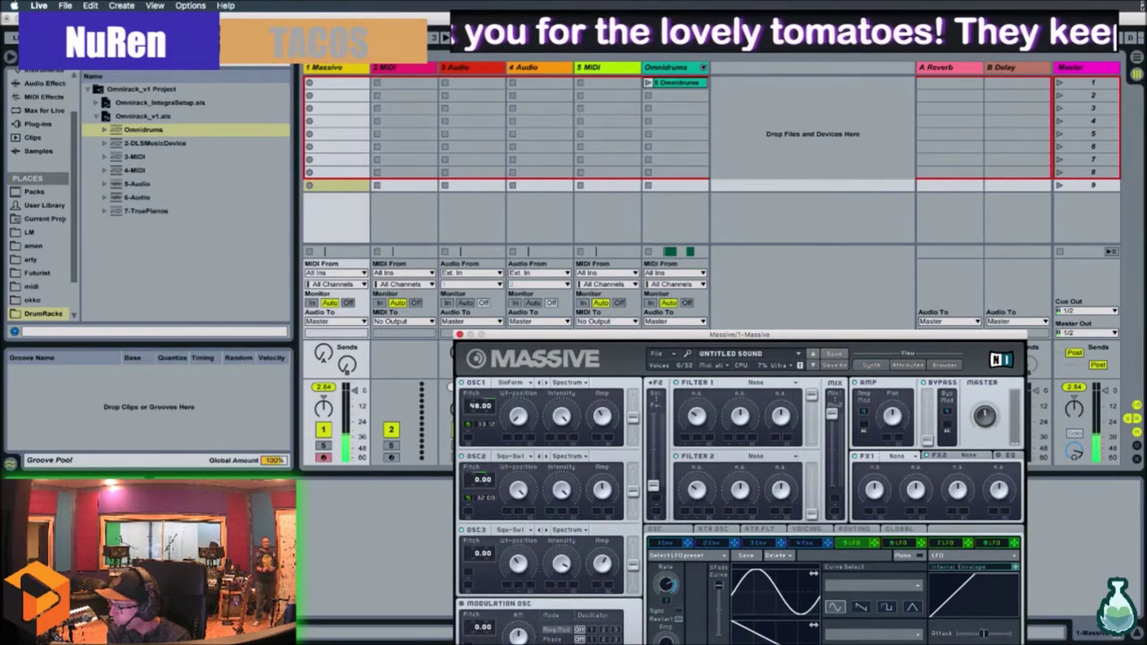
click(679, 611)
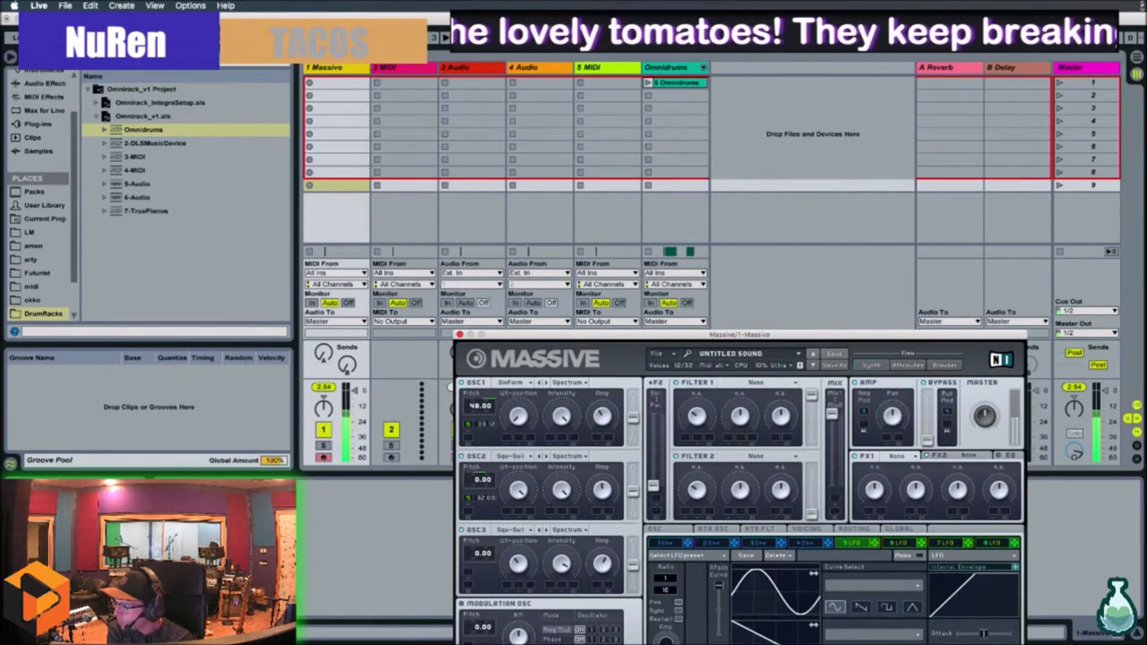
click(678, 611)
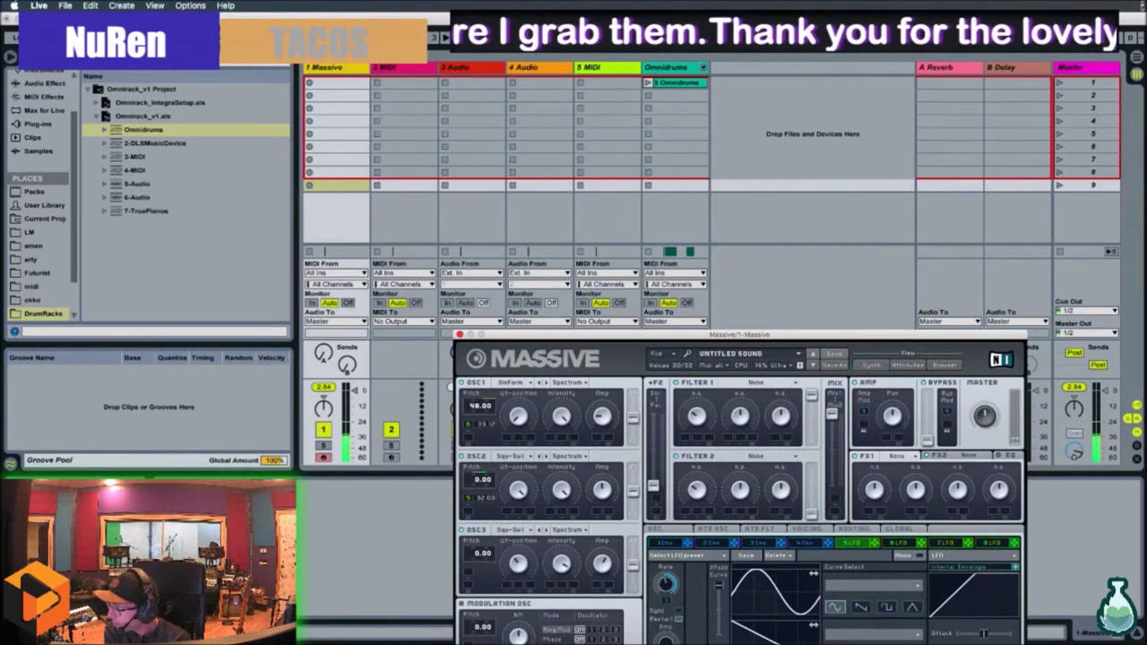
Shift the phase of LFO 5's first curve and change its waveform to triangle, trying sawtooth and square first.
drag(814, 573, 803, 573)
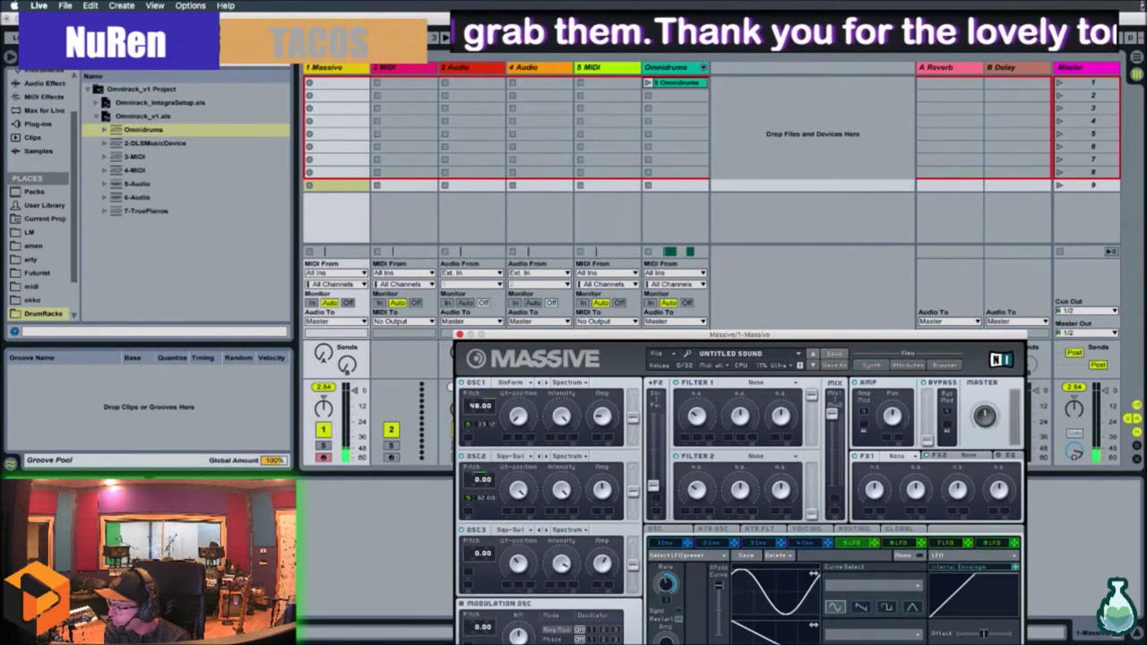
click(861, 607)
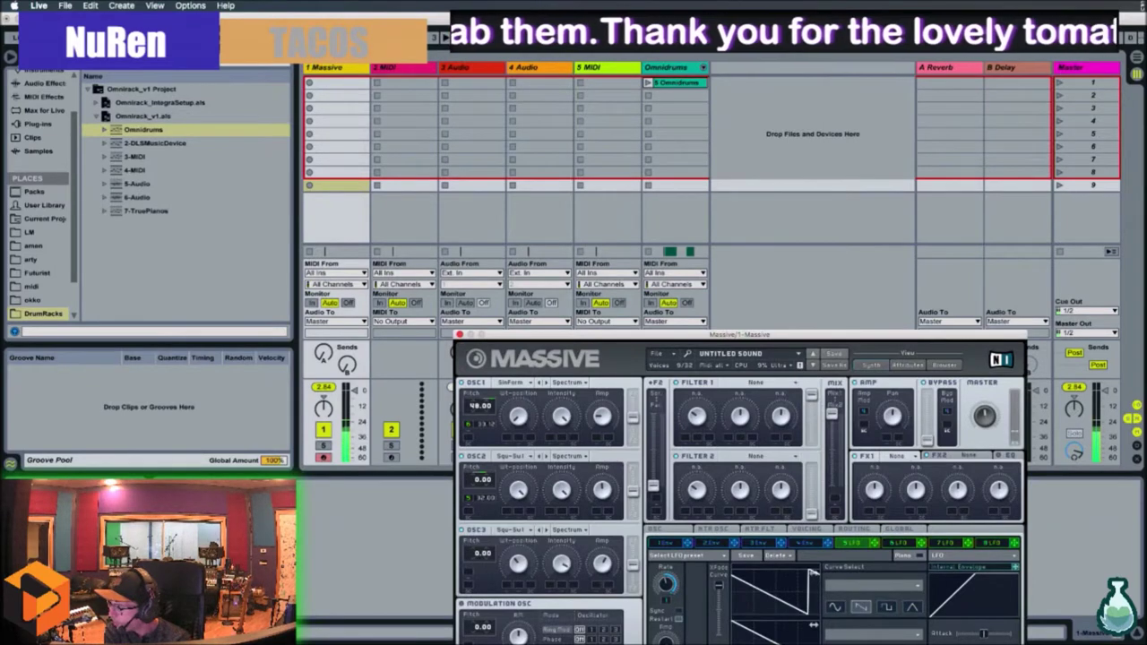
click(887, 607)
click(912, 607)
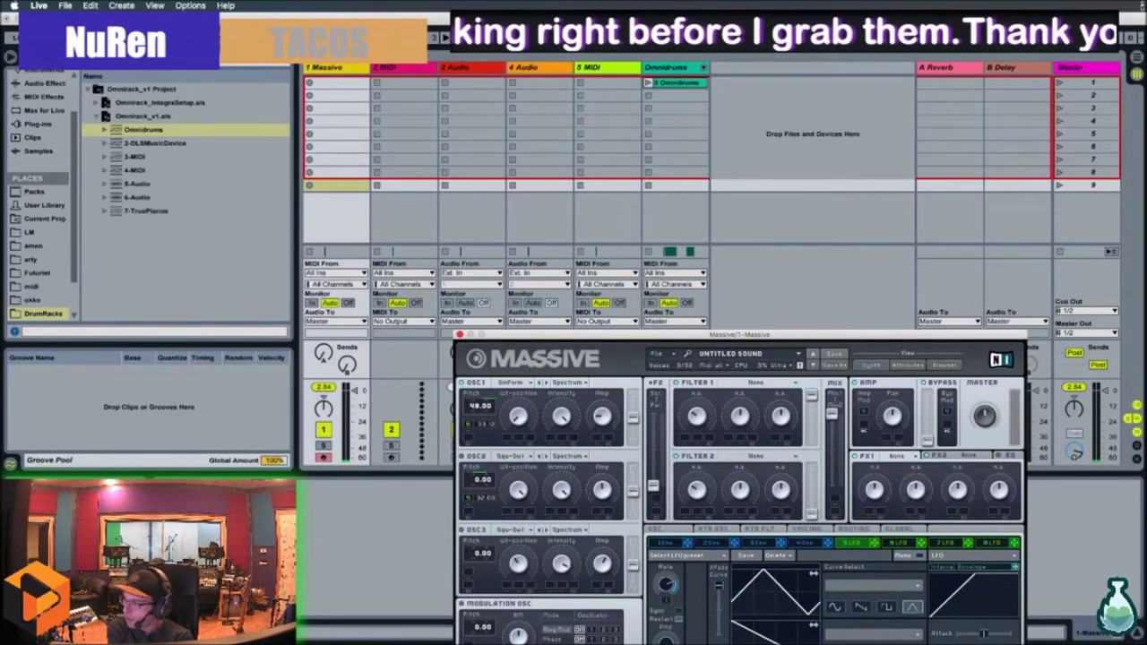
Change the OSC2 wavetable to Math I and set its pitch to 0.00, with the envelope 3 settings in view.
click(899, 543)
click(758, 543)
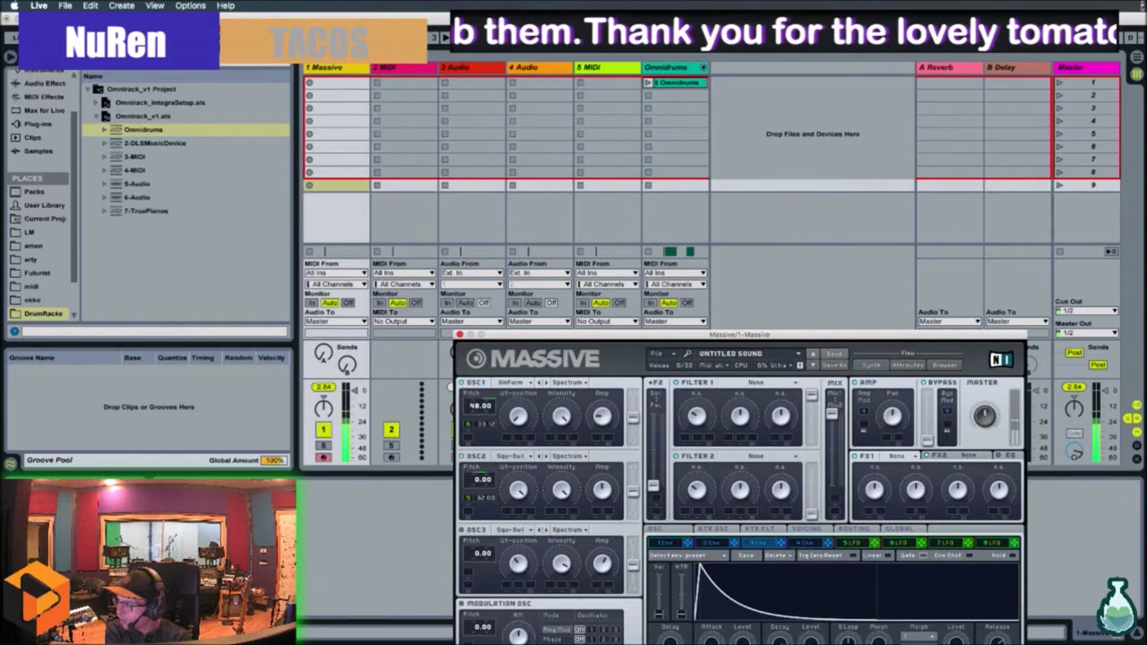
click(546, 457)
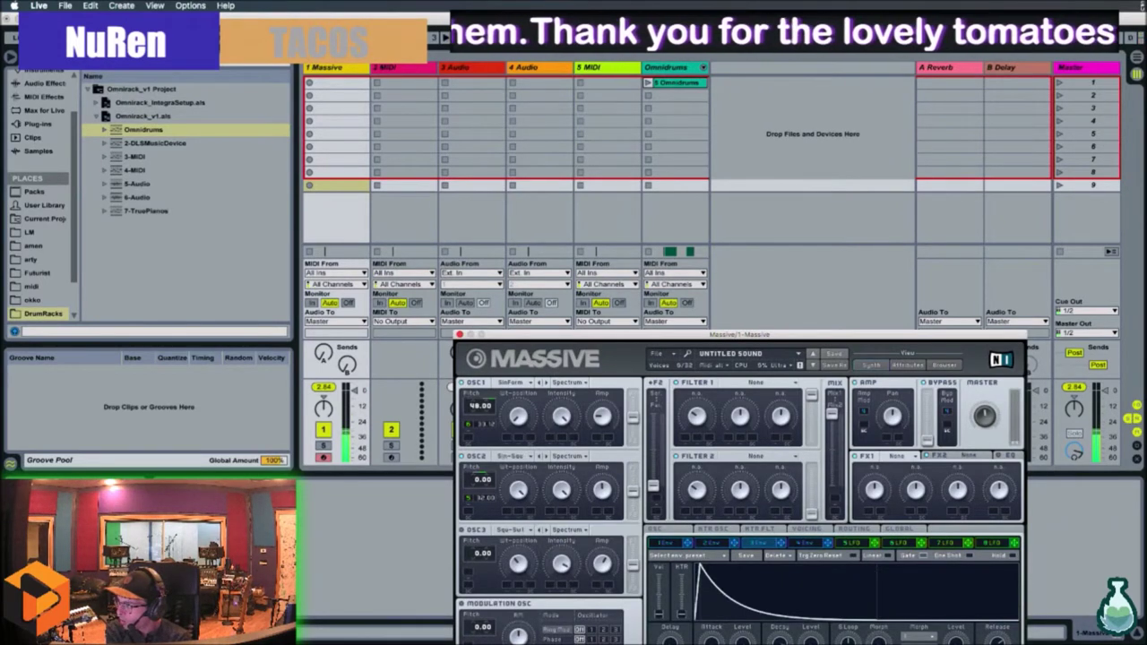
click(546, 456)
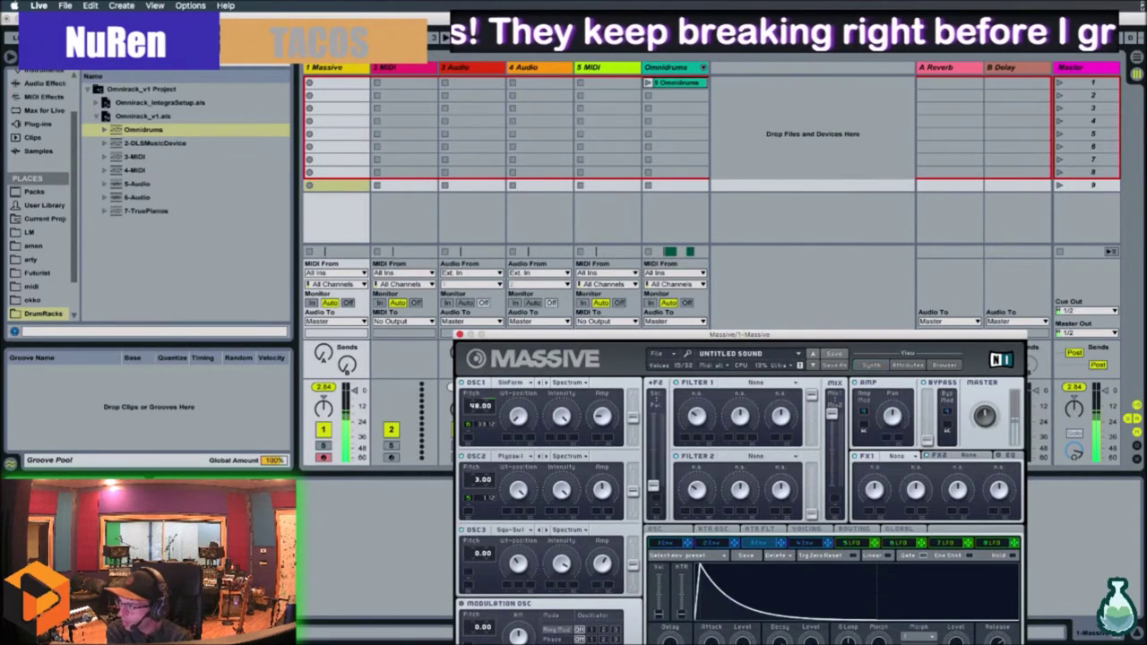
drag(483, 479, 483, 502)
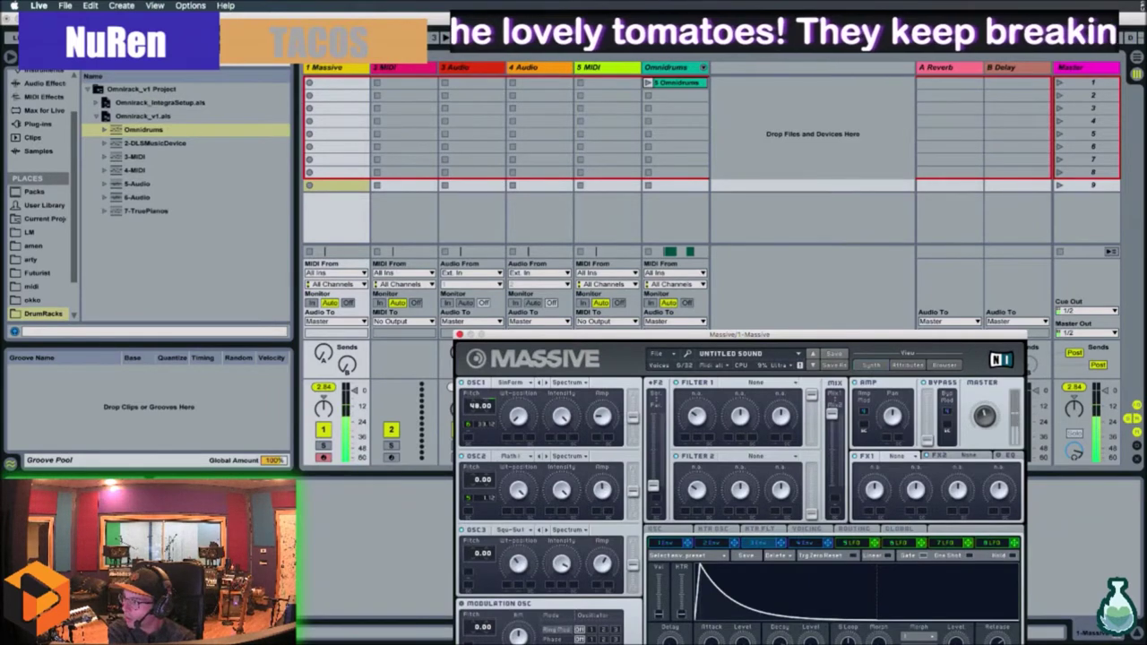
Raise envelope 4's level after the decay so that it sustains above half height.
click(804, 543)
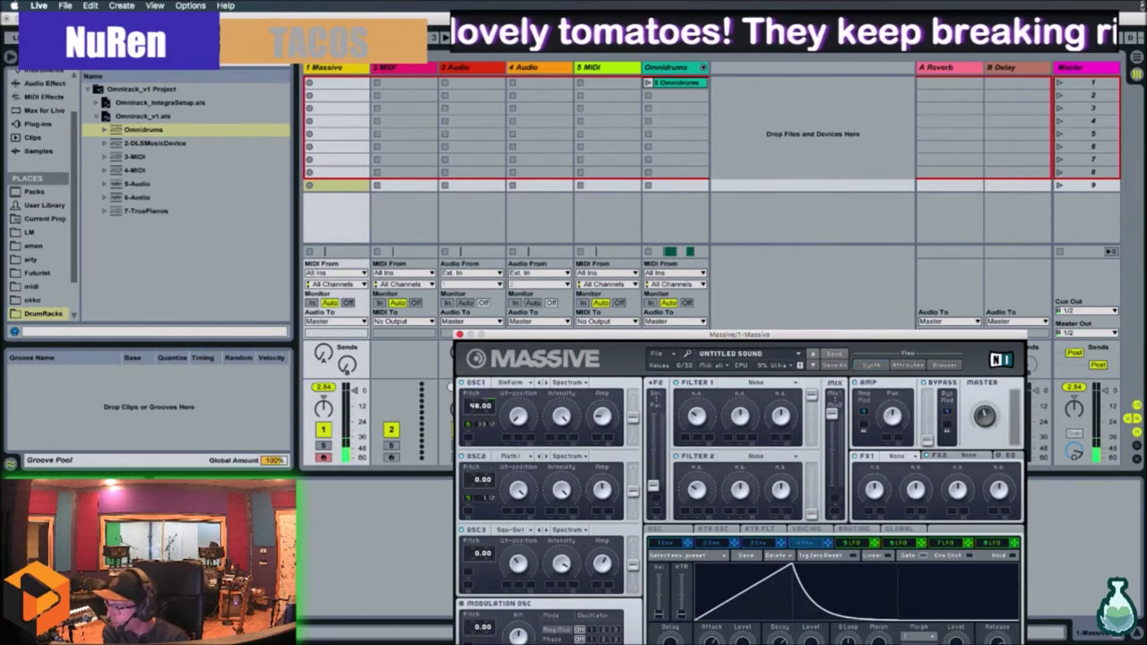
drag(811, 637, 811, 581)
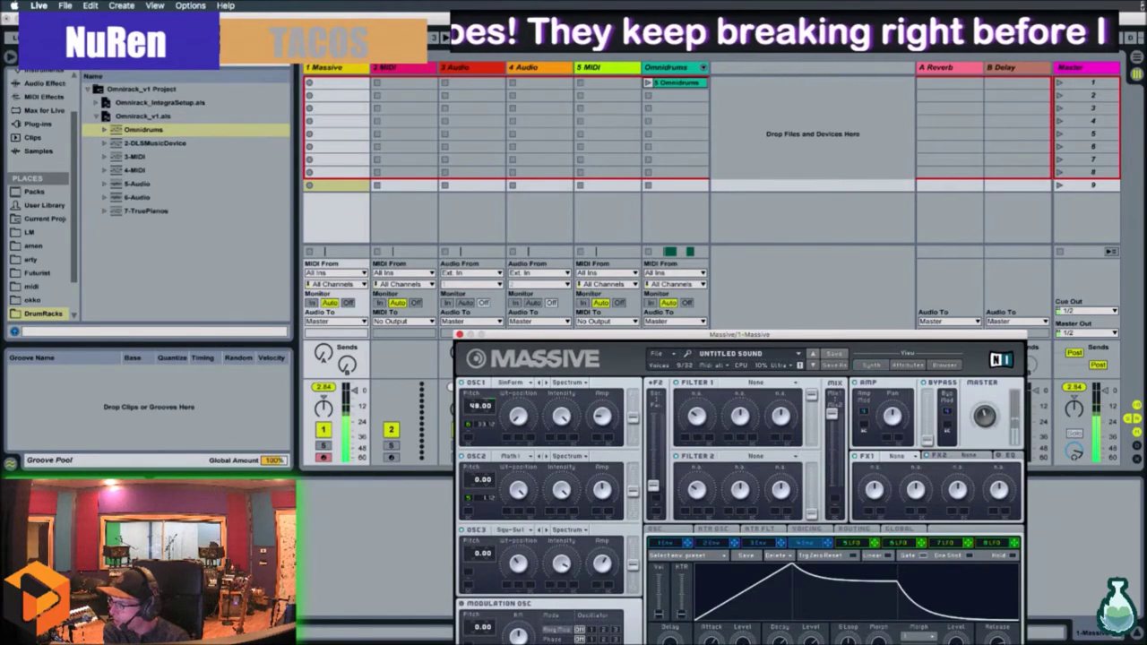
Adjust the EQ's boost and load the Dimension Expander as the FX2 effect.
click(1010, 455)
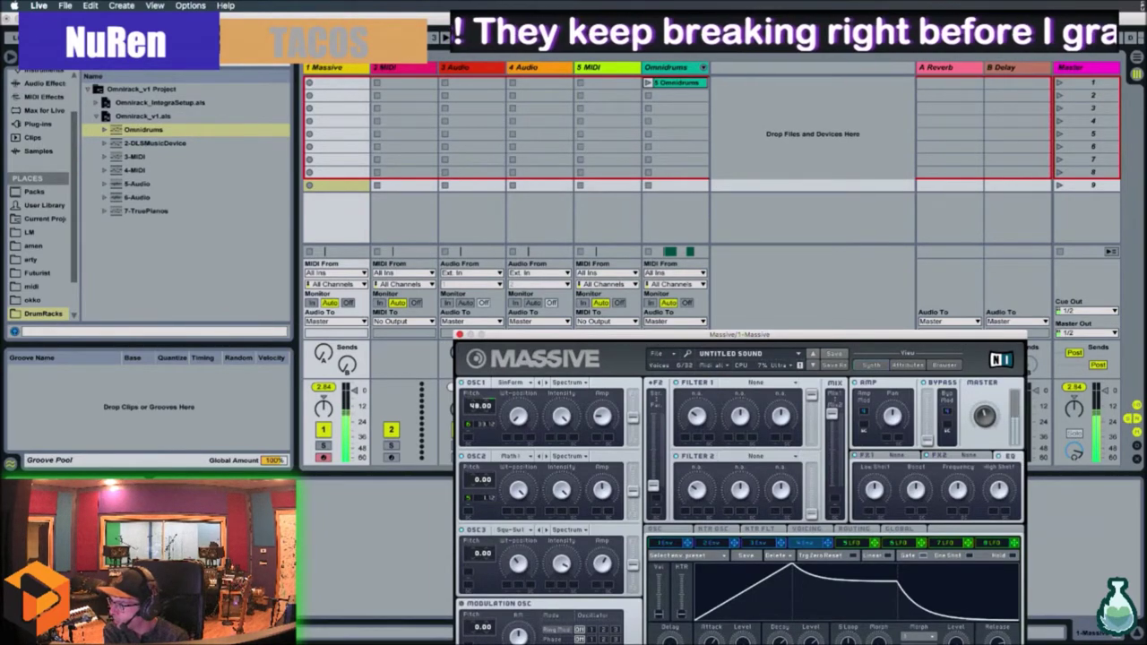
drag(915, 490, 915, 530)
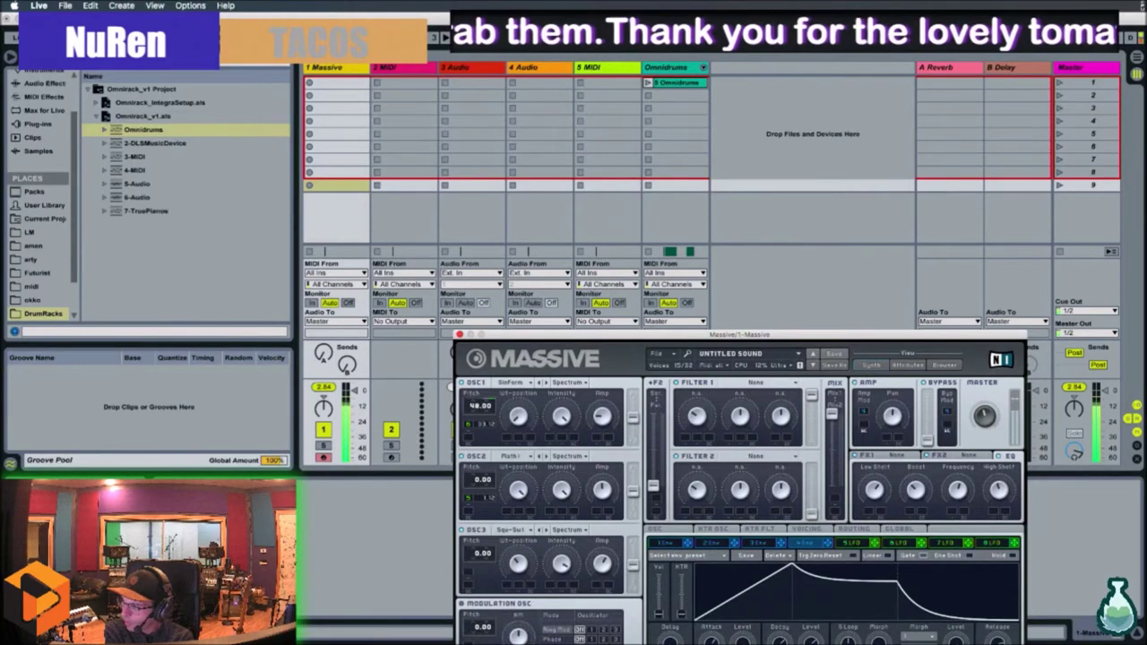
click(939, 455)
click(968, 455)
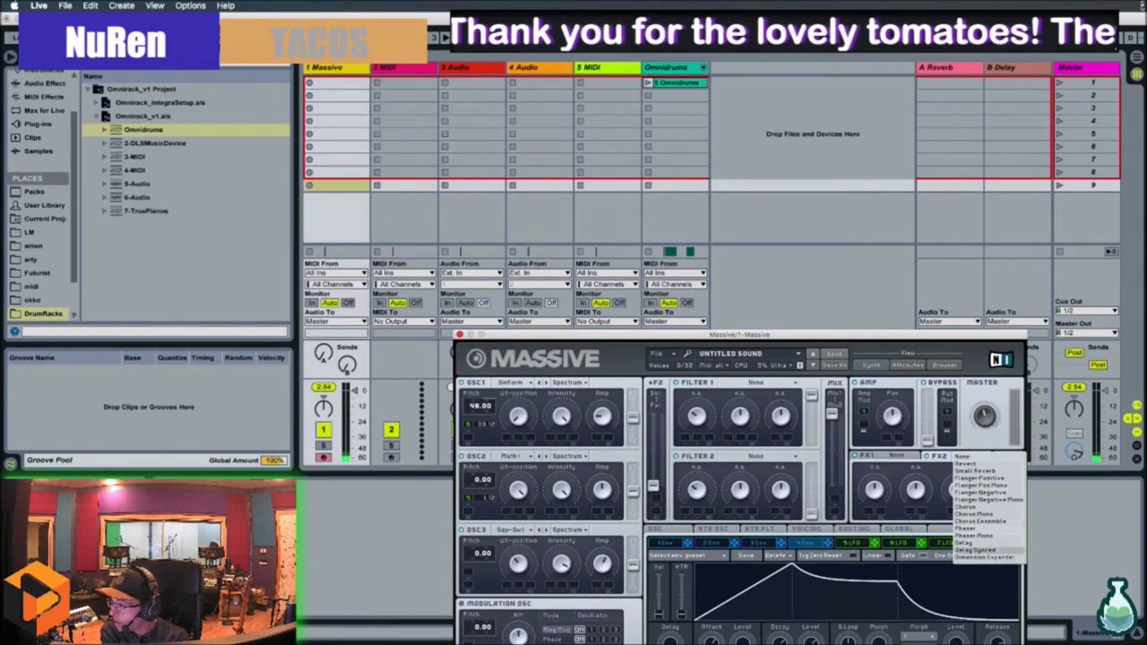
click(983, 556)
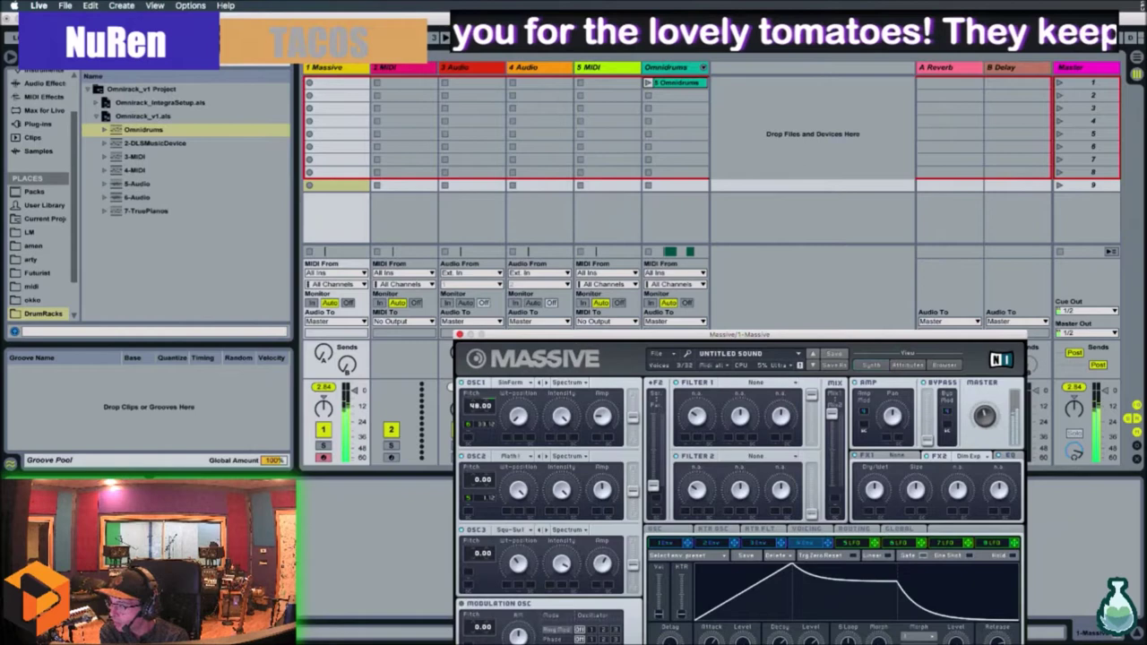
Set the FX1 effect to Reverb, trying Classic Tube first.
click(1010, 455)
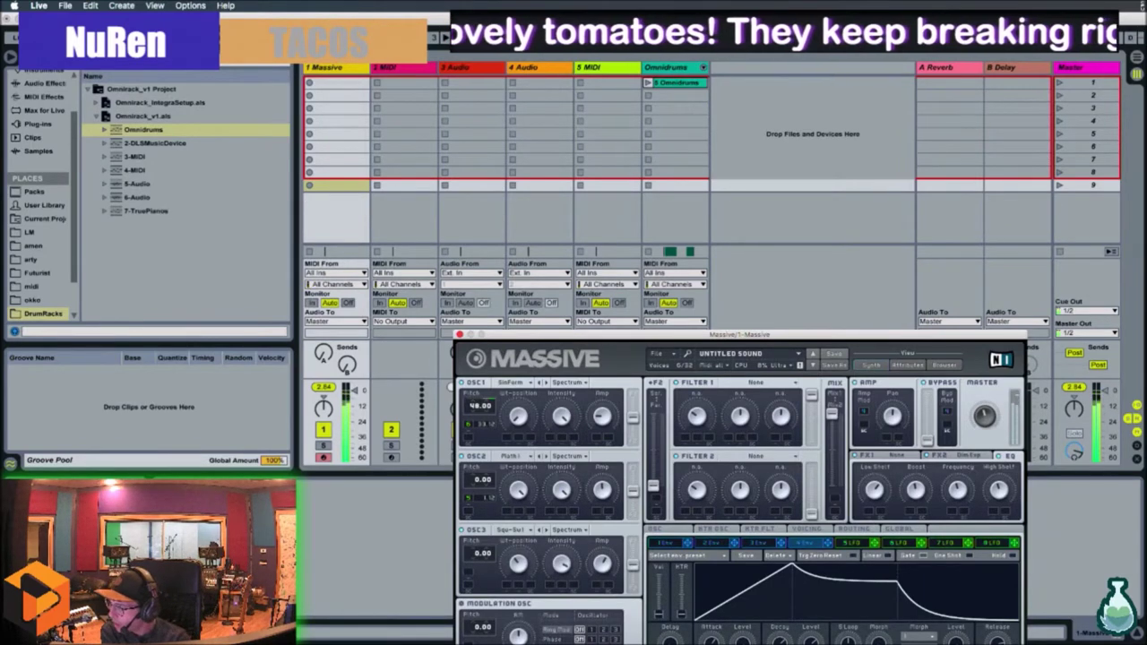
click(938, 455)
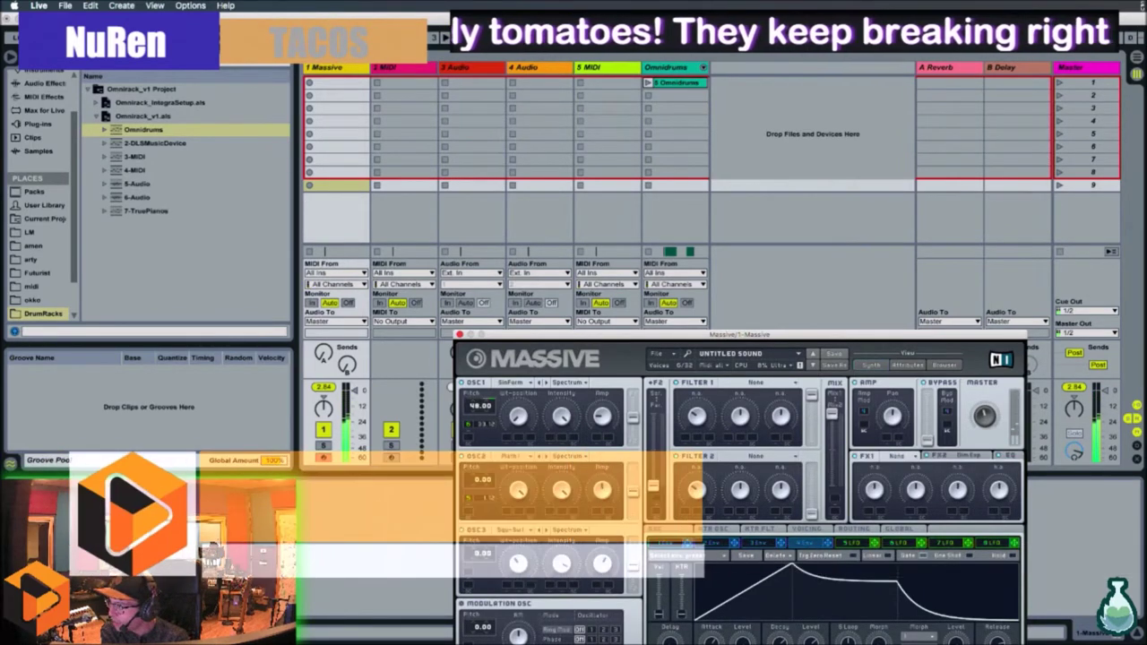
click(896, 455)
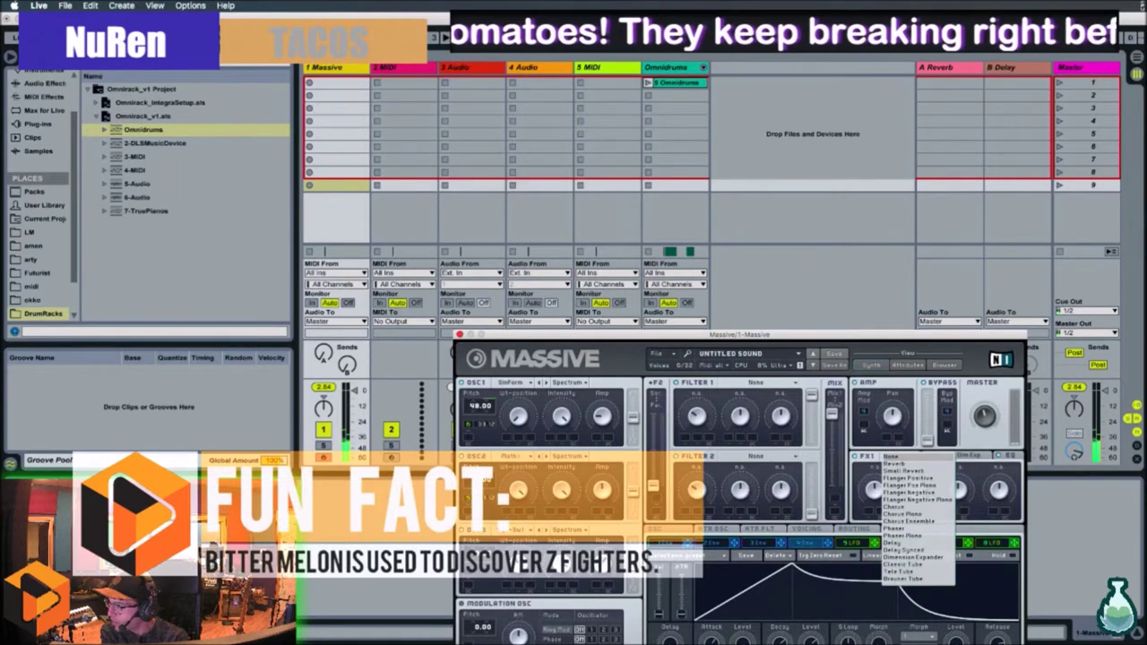
click(903, 565)
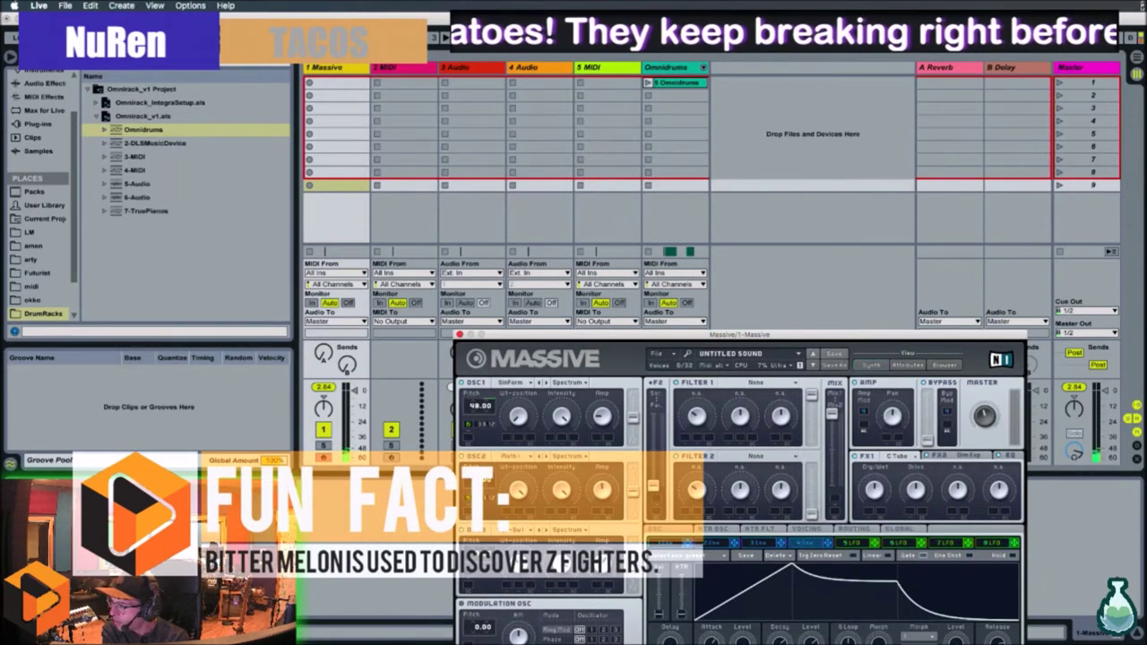
click(896, 455)
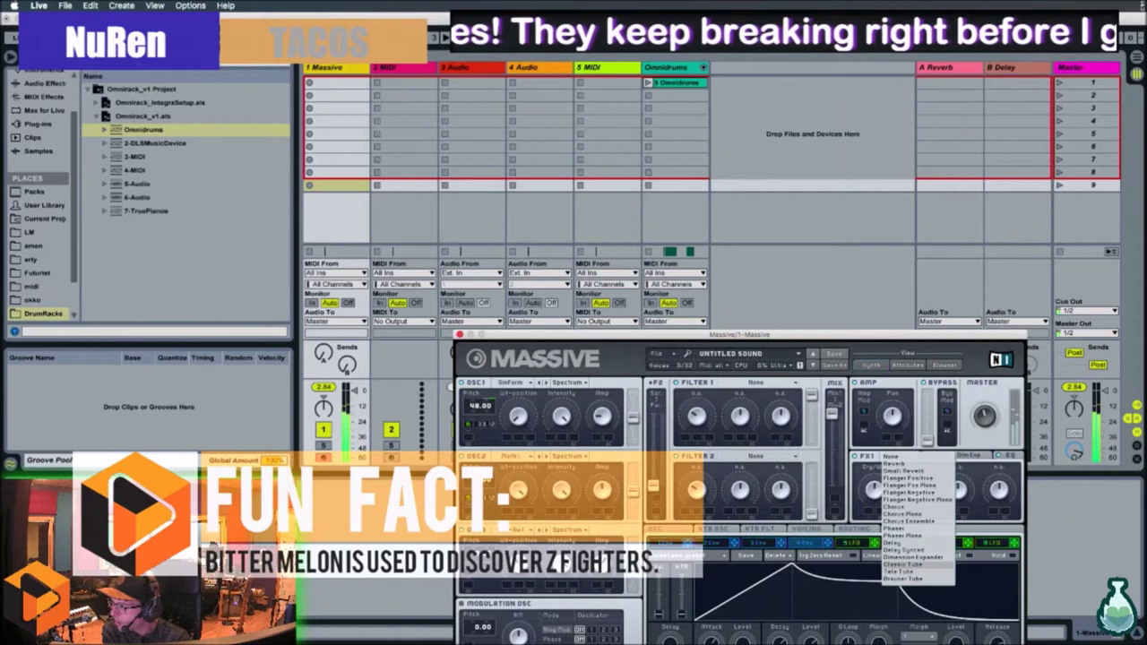
click(894, 463)
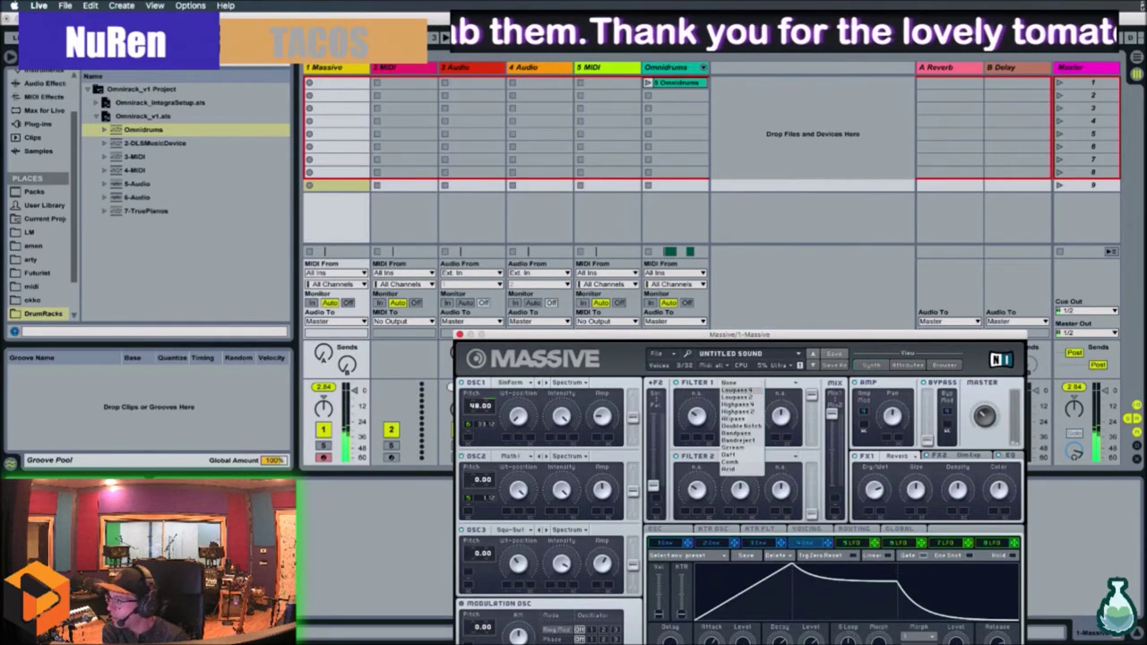
Set filter 1 to Lowpass 4 and give its cutoff a modulation range.
click(737, 390)
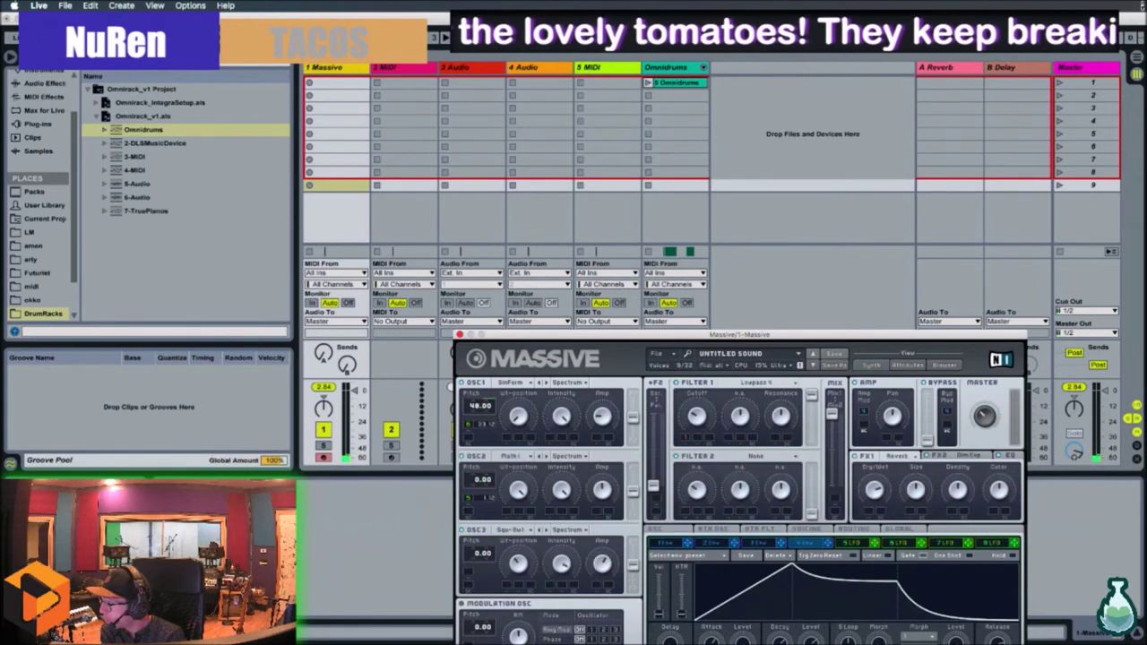
drag(686, 437, 685, 403)
click(757, 383)
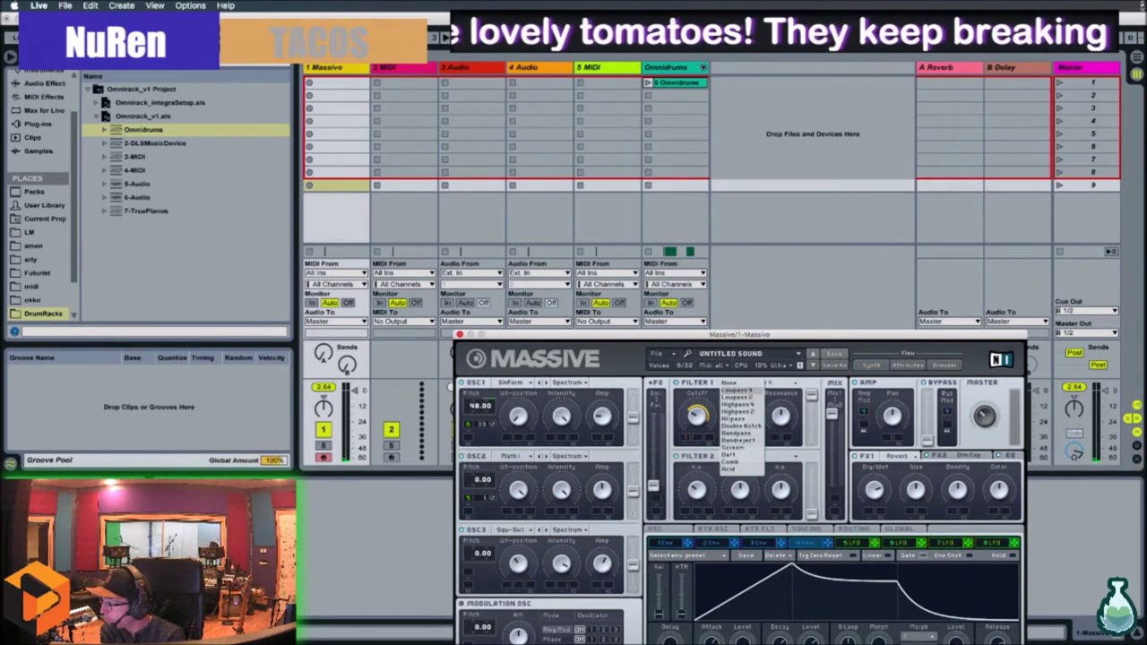
click(737, 391)
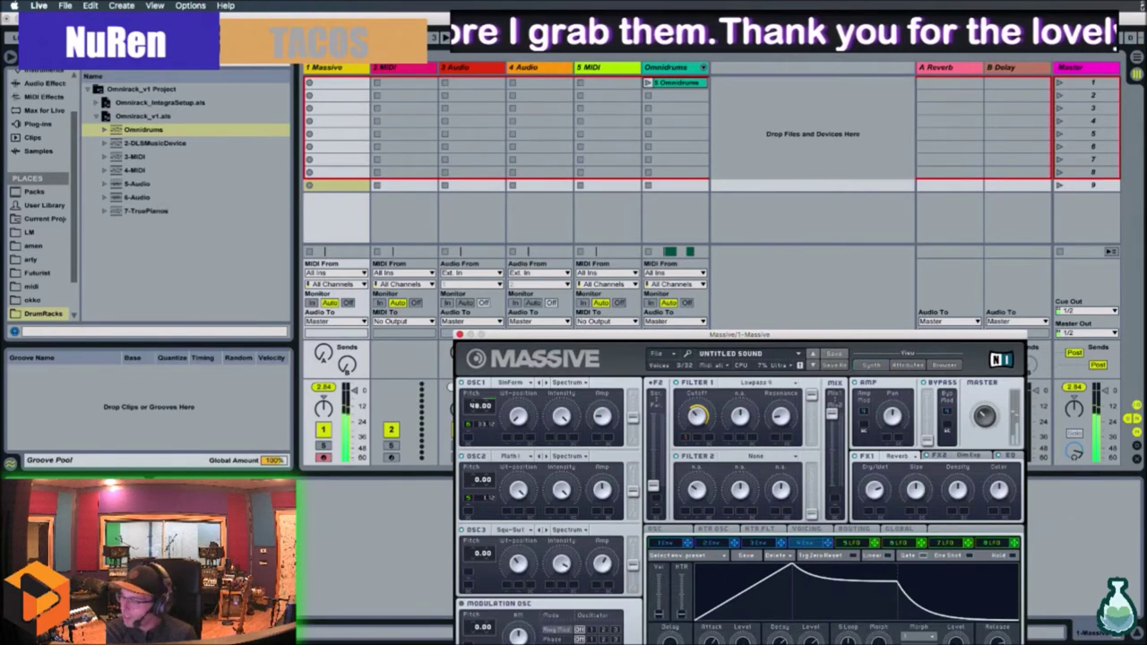
Save the untitled sound in the Massive folder as City Organ.
drag(739, 334, 813, 346)
click(906, 376)
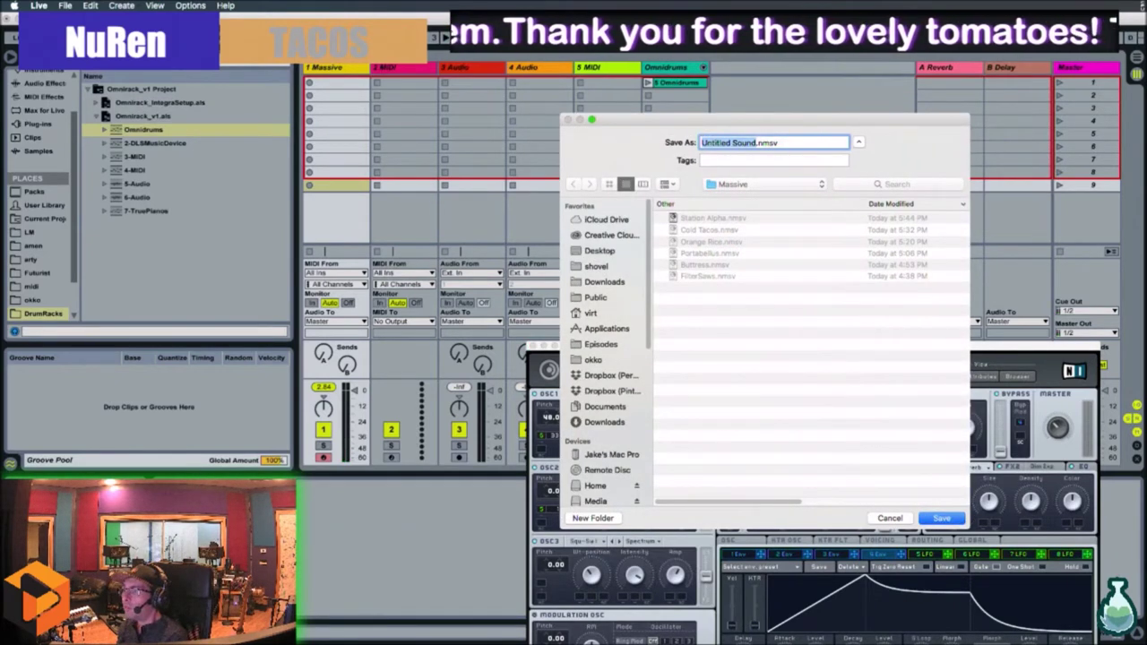
text(City Organ)
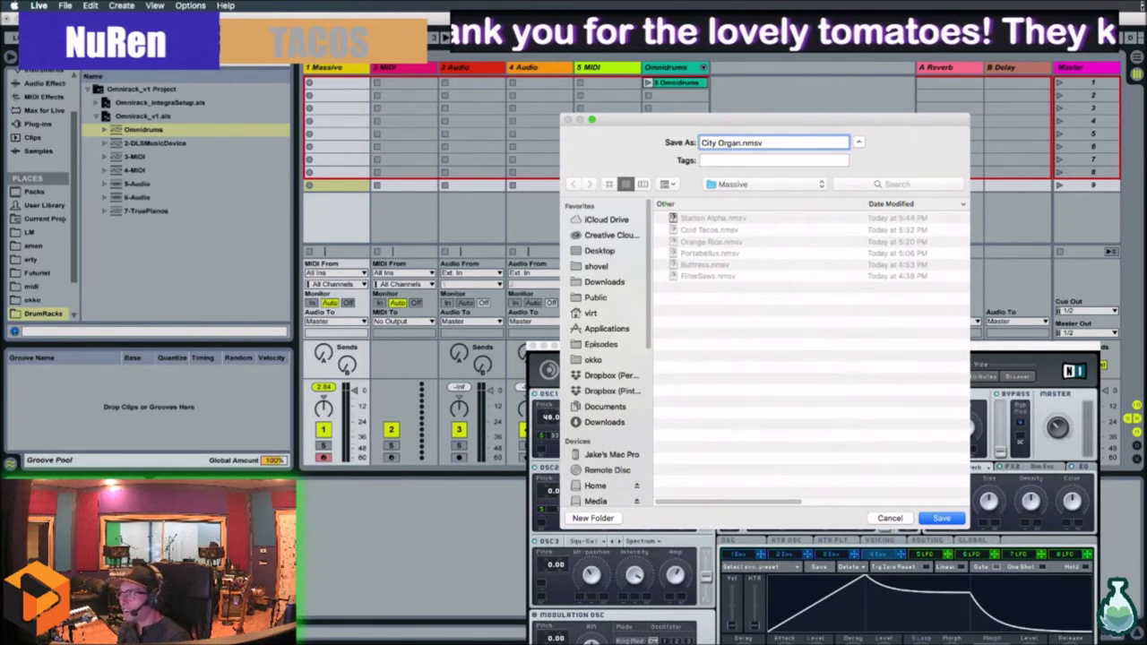
key(Return)
Open the saved sound Portabellus.nmsv from the Massive folder.
click(730, 365)
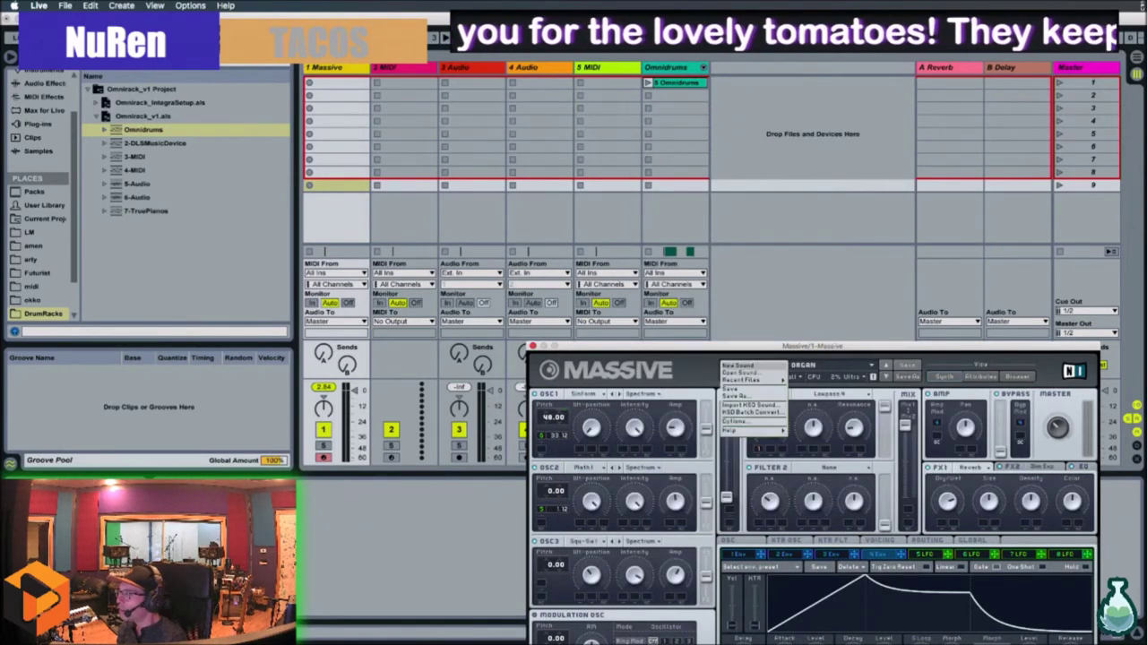
click(740, 372)
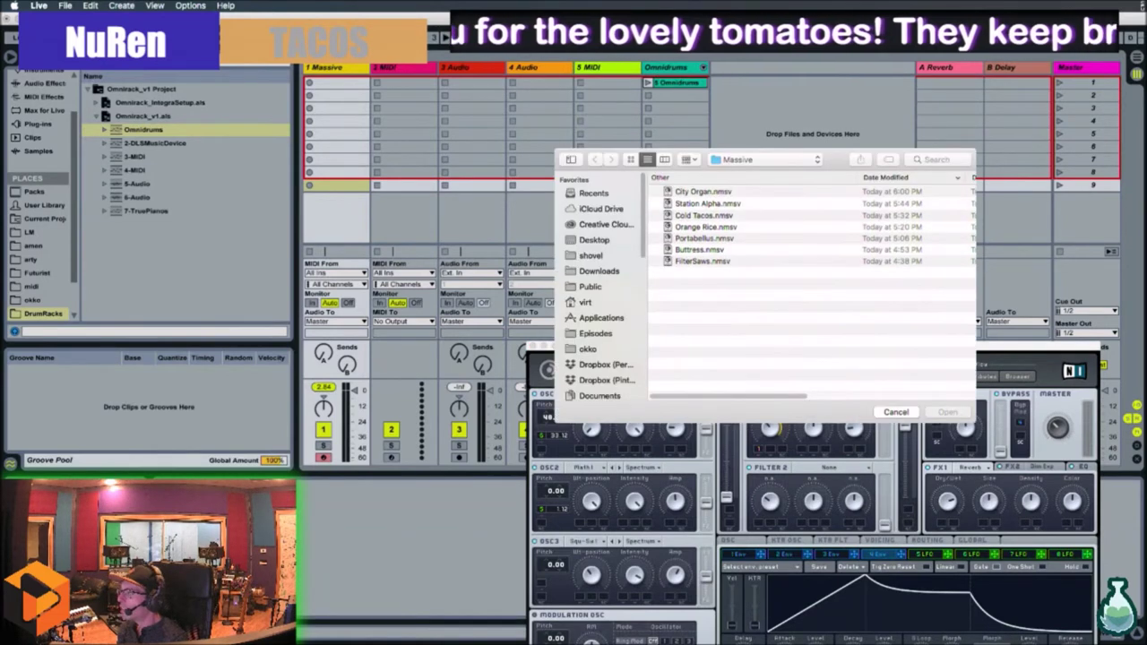
double_click(703, 238)
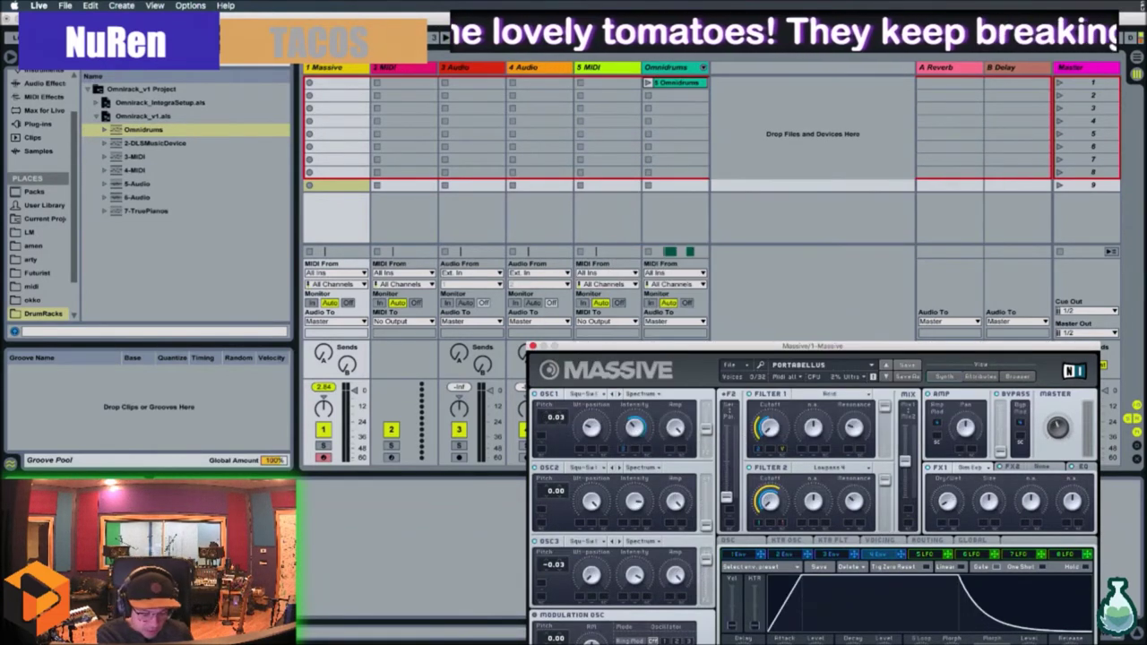